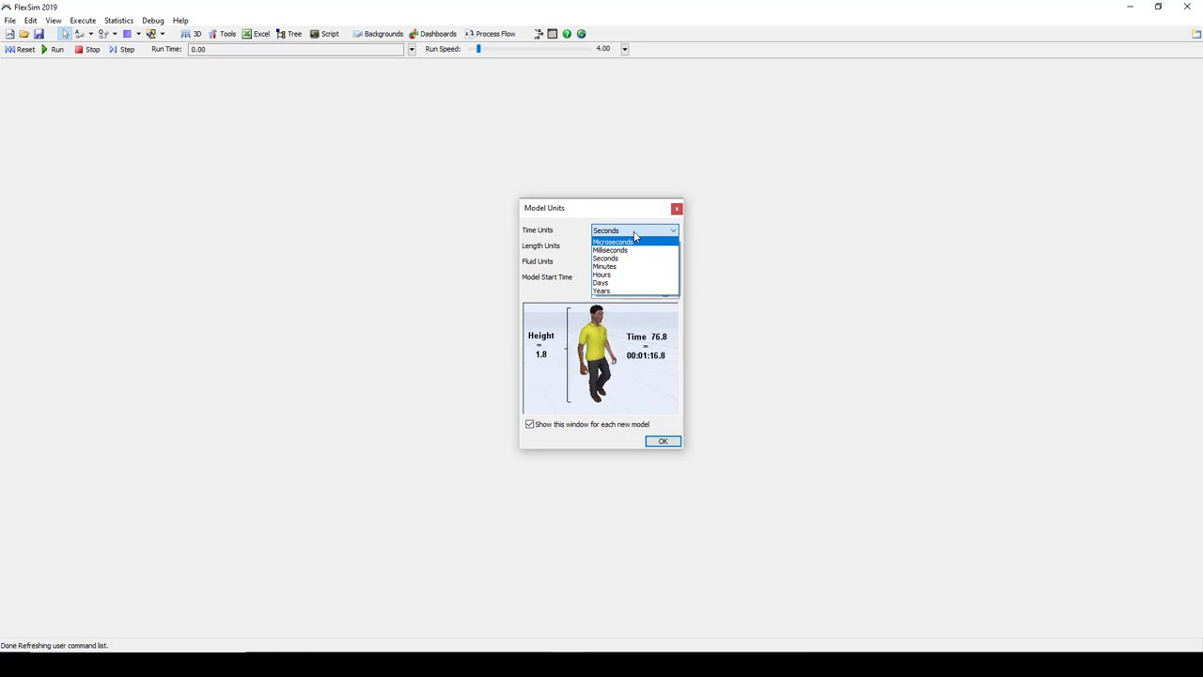
# Step: Confirm the new model's units with seconds for time, meters for length and liters for fluid
pyautogui.click(616, 258)
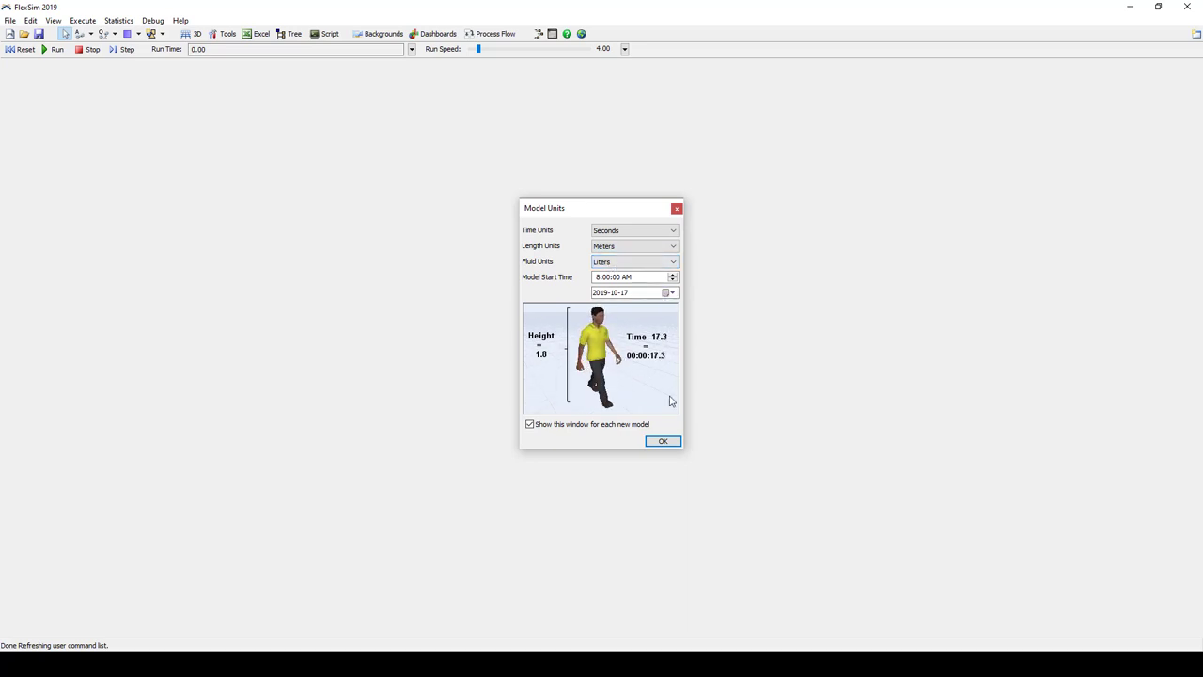
pyautogui.click(661, 442)
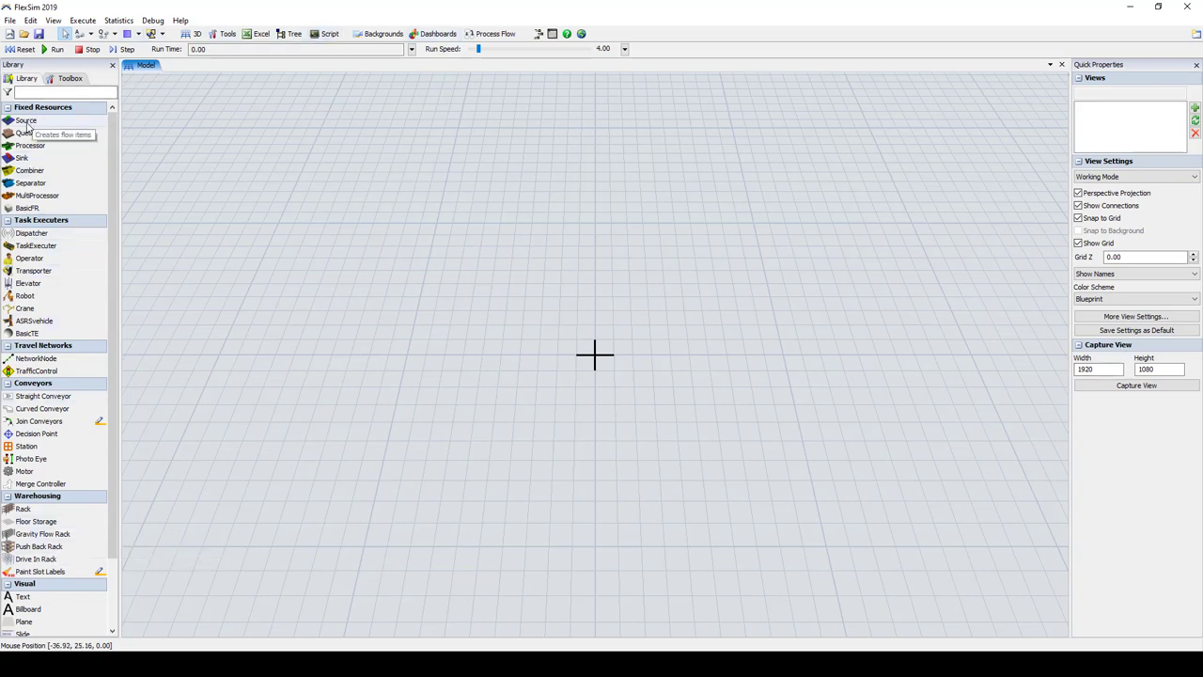
# Step: Place a Source, a Queue, a Processor and a Sink in a row on the model floor
pyautogui.moveTo(250, 259); pyautogui.dragTo(267, 280)
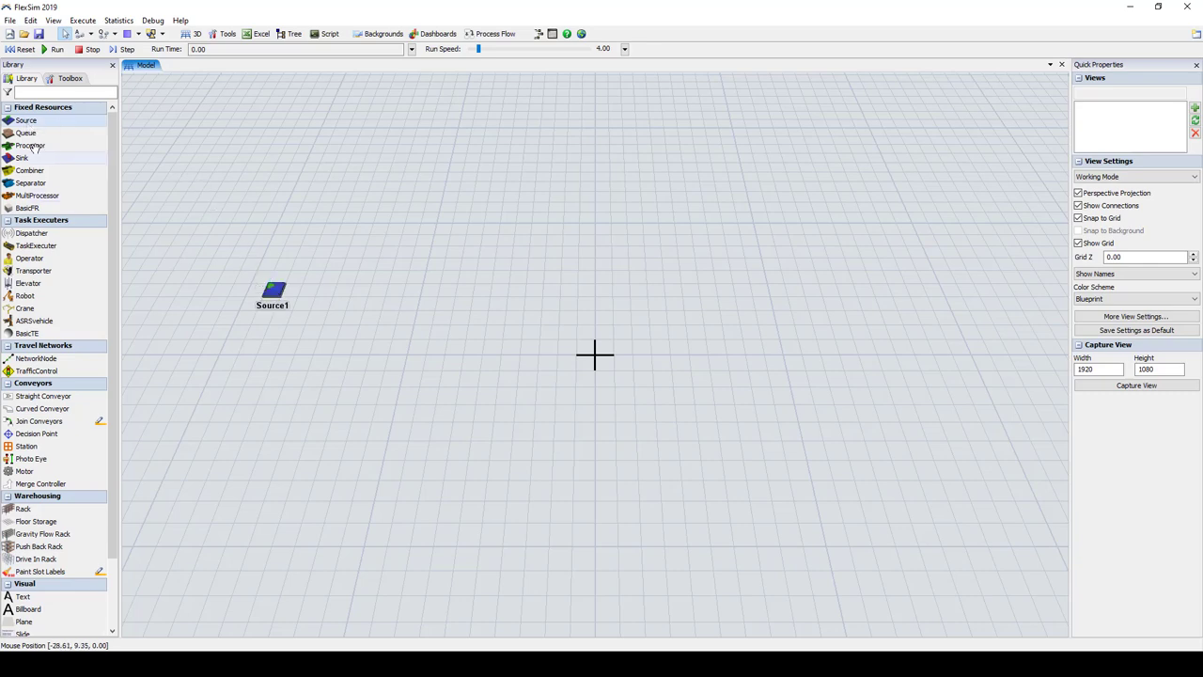
pyautogui.moveTo(26, 133); pyautogui.dragTo(278, 236)
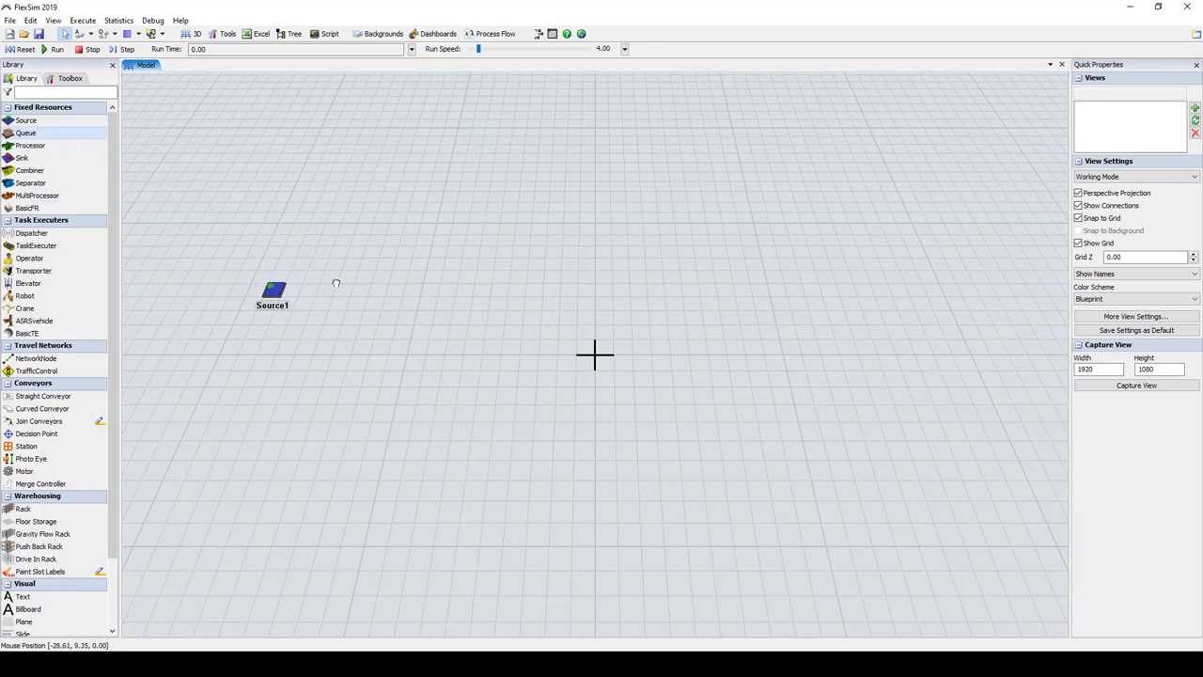
pyautogui.moveTo(336, 283); pyautogui.dragTo(337, 284)
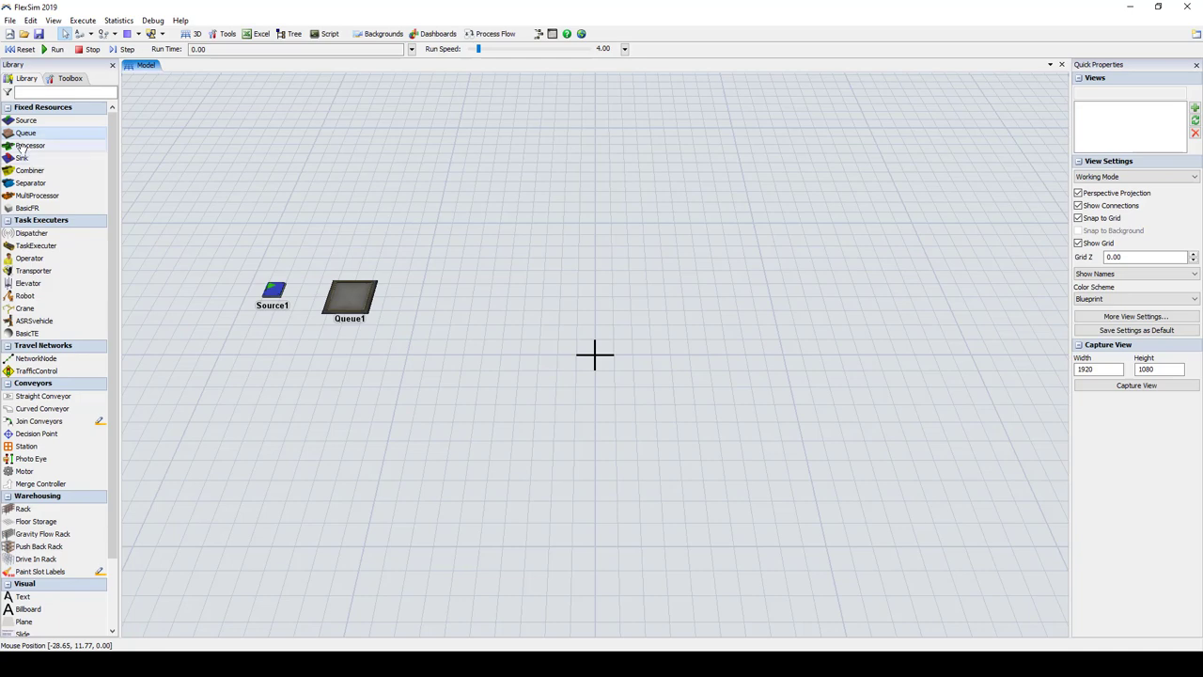
pyautogui.moveTo(20, 149); pyautogui.dragTo(364, 268)
pyautogui.moveTo(436, 289); pyautogui.dragTo(437, 290)
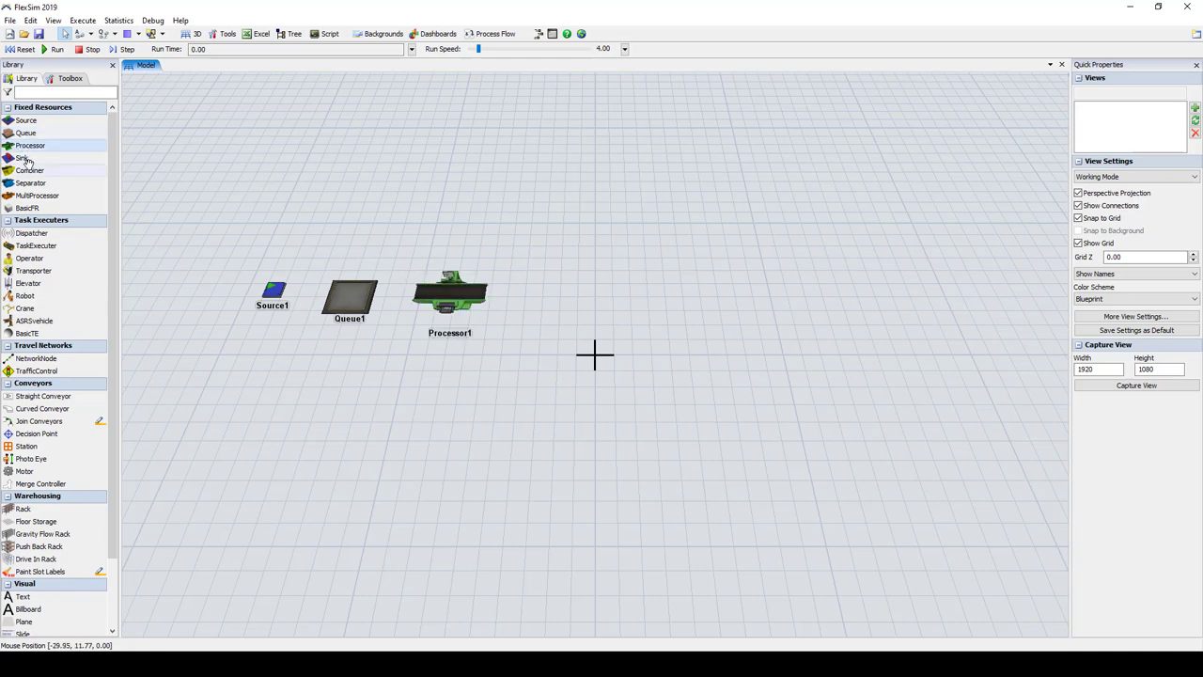
pyautogui.moveTo(20, 158); pyautogui.dragTo(394, 259)
pyautogui.moveTo(526, 283); pyautogui.dragTo(549, 287)
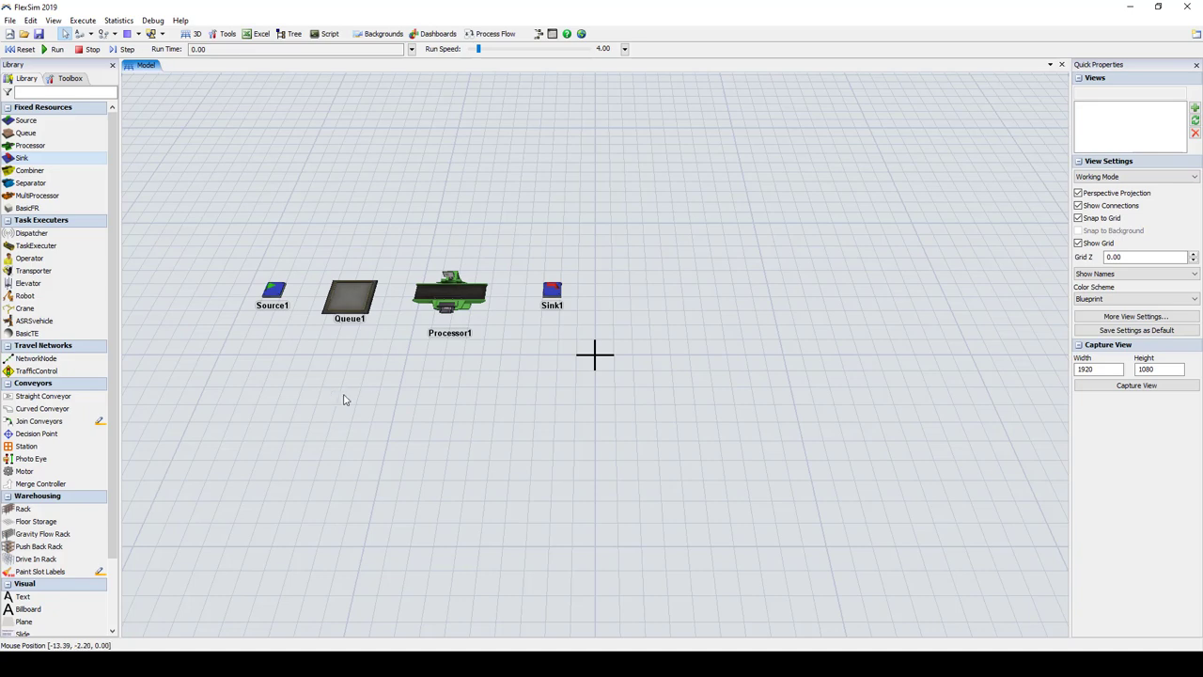
# Step: Connect the objects in sequence from Source1 to Queue1, Processor1 and Sink1
pyautogui.moveTo(334, 393); pyautogui.dragTo(435, 412)
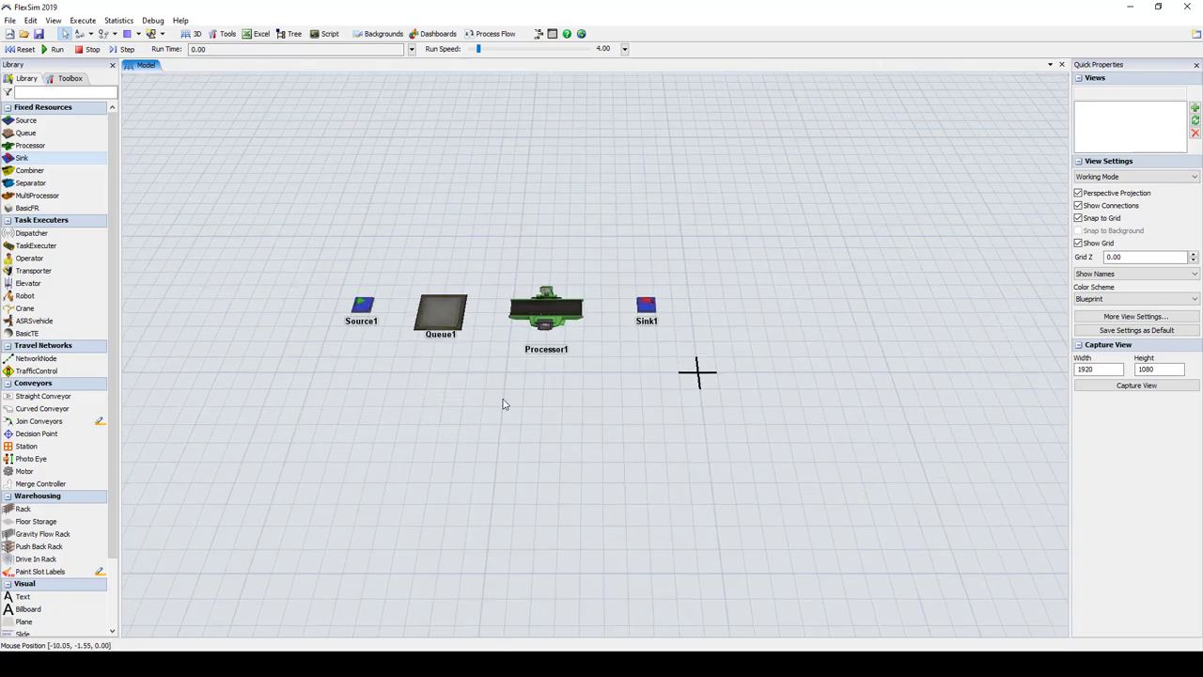
pyautogui.scroll(5, 503, 399)
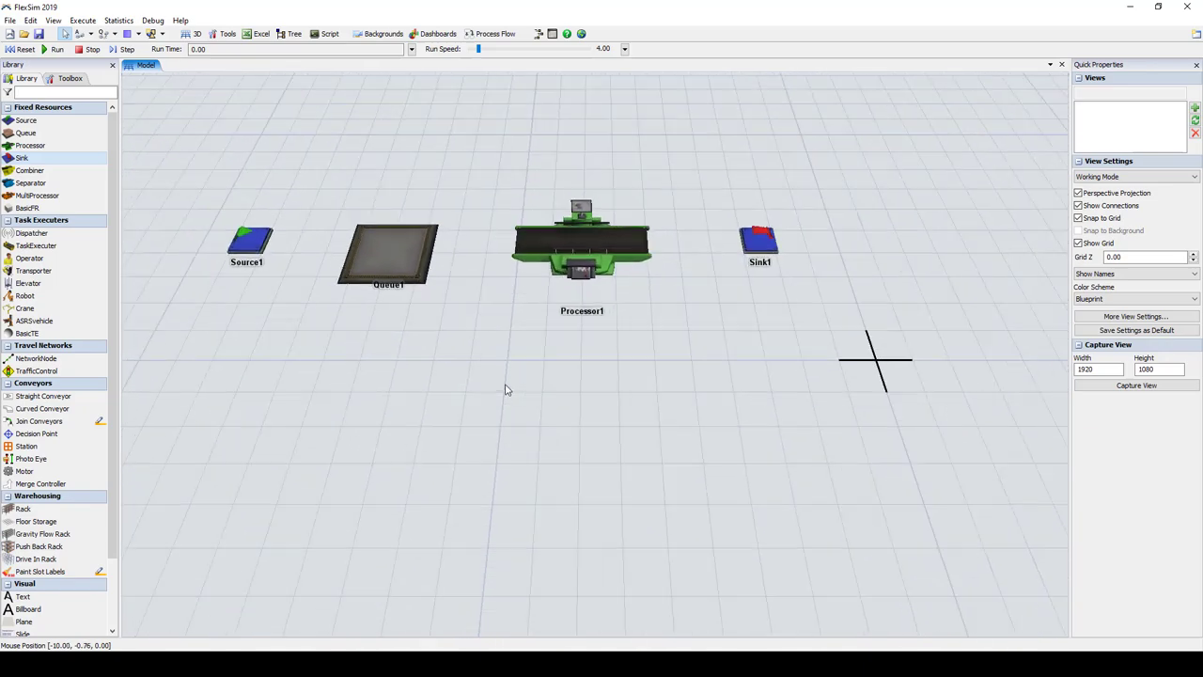
pyautogui.scroll(-2, 505, 390)
pyautogui.click(79, 34)
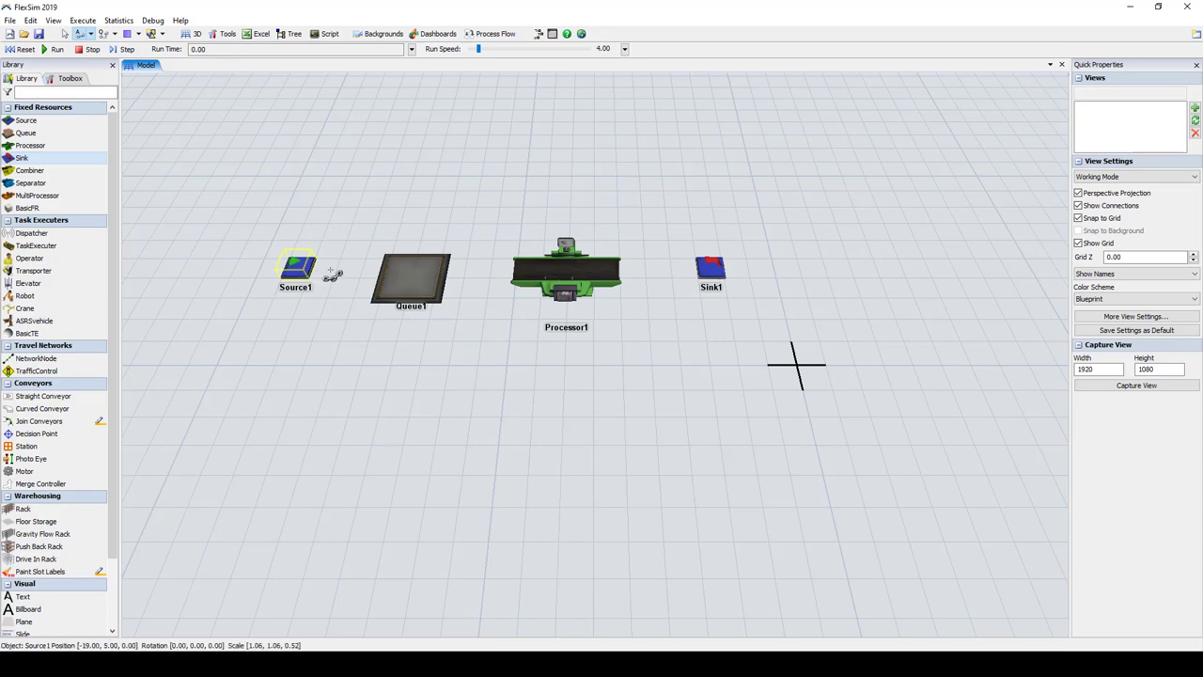
pyautogui.click(299, 268)
pyautogui.click(411, 277)
pyautogui.click(566, 273)
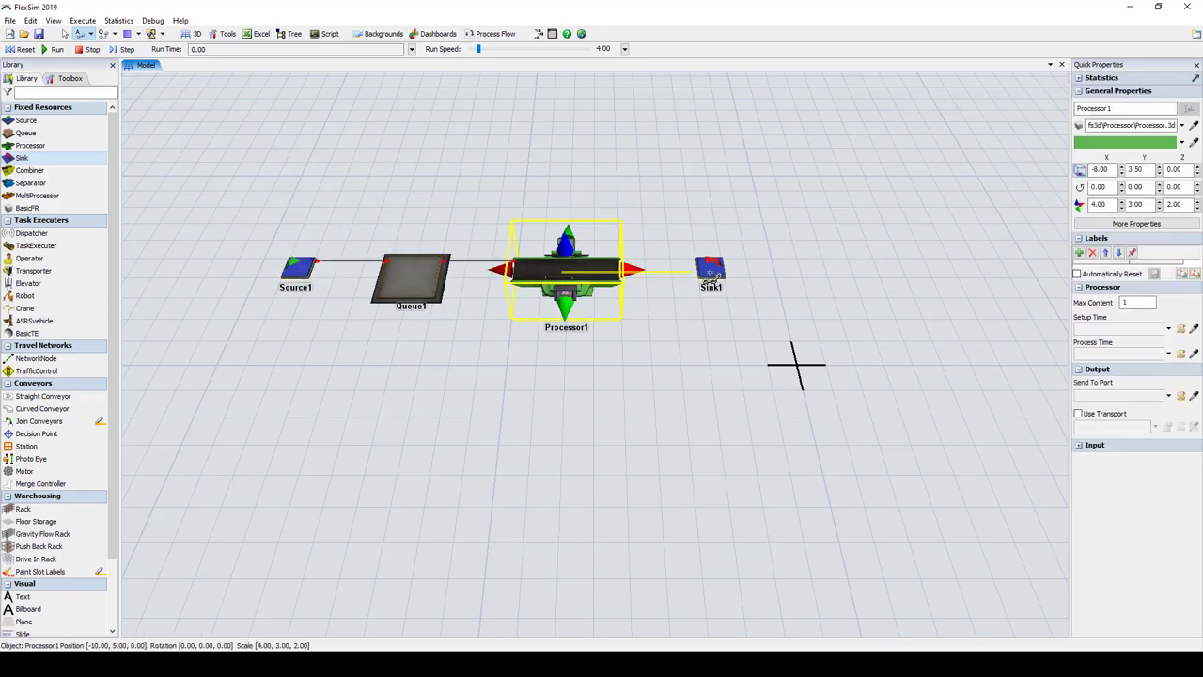
pyautogui.click(710, 271)
pyautogui.press('Escape')
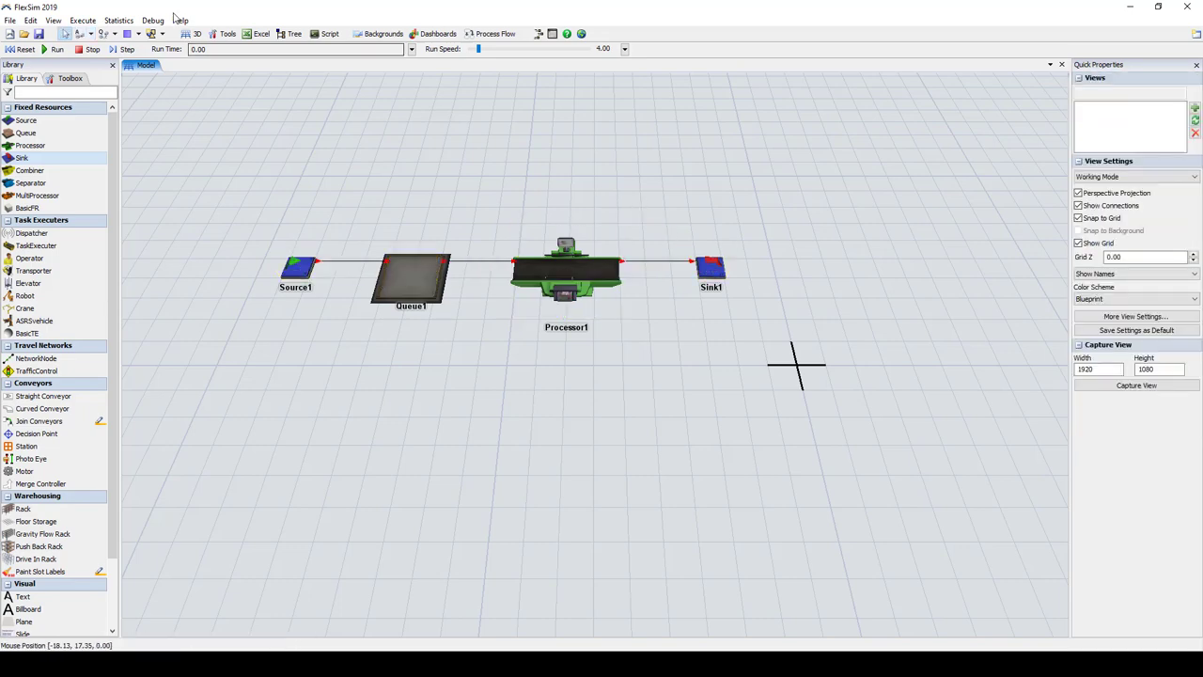
# Step: Run the simulation to watch items flow through the line, stopping and resuming it once
pyautogui.click(53, 49)
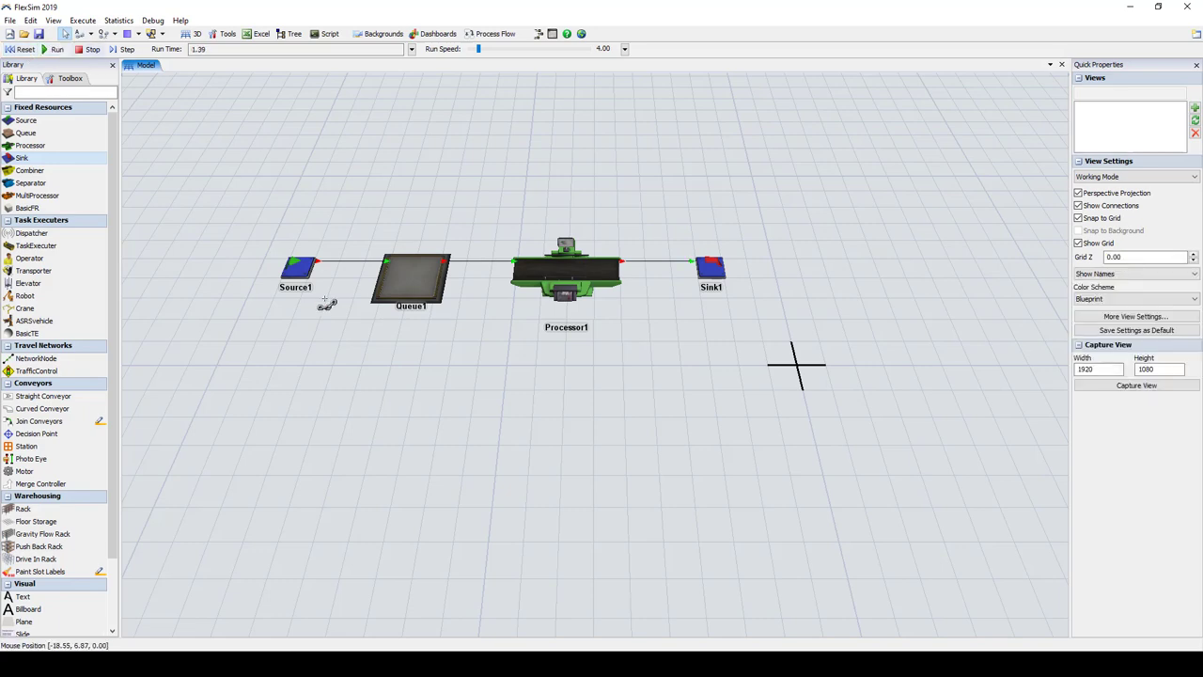
pyautogui.moveTo(357, 383); pyautogui.dragTo(387, 394, button='right')
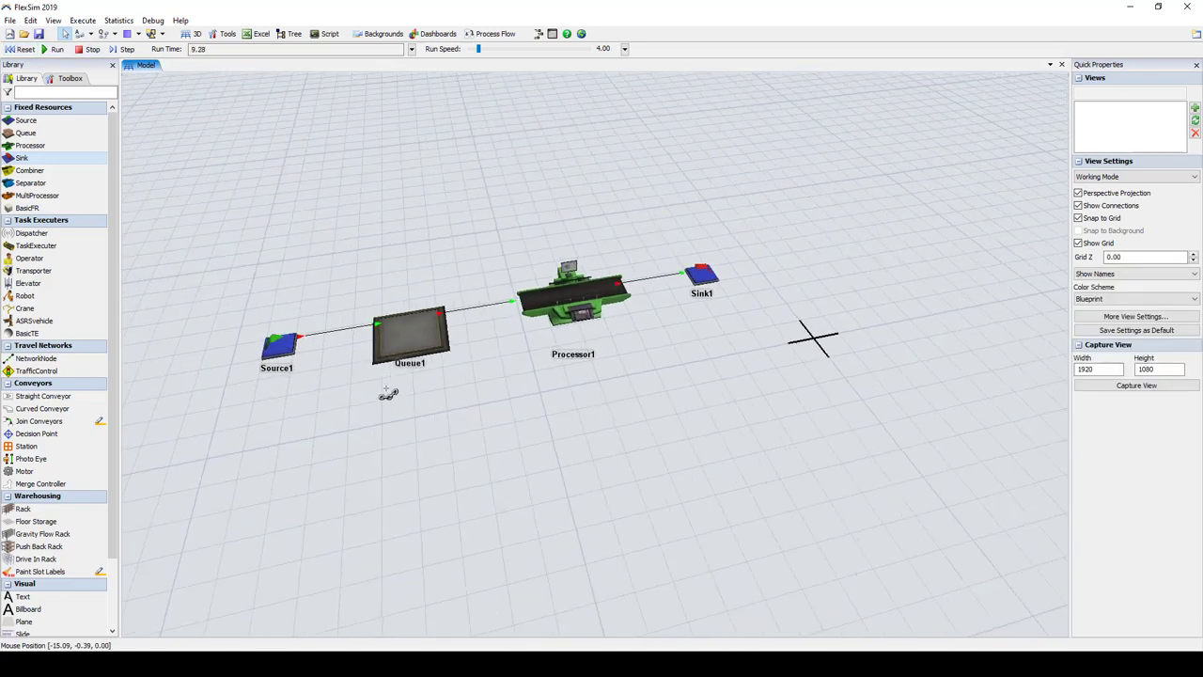
pyautogui.scroll(3, 389, 395)
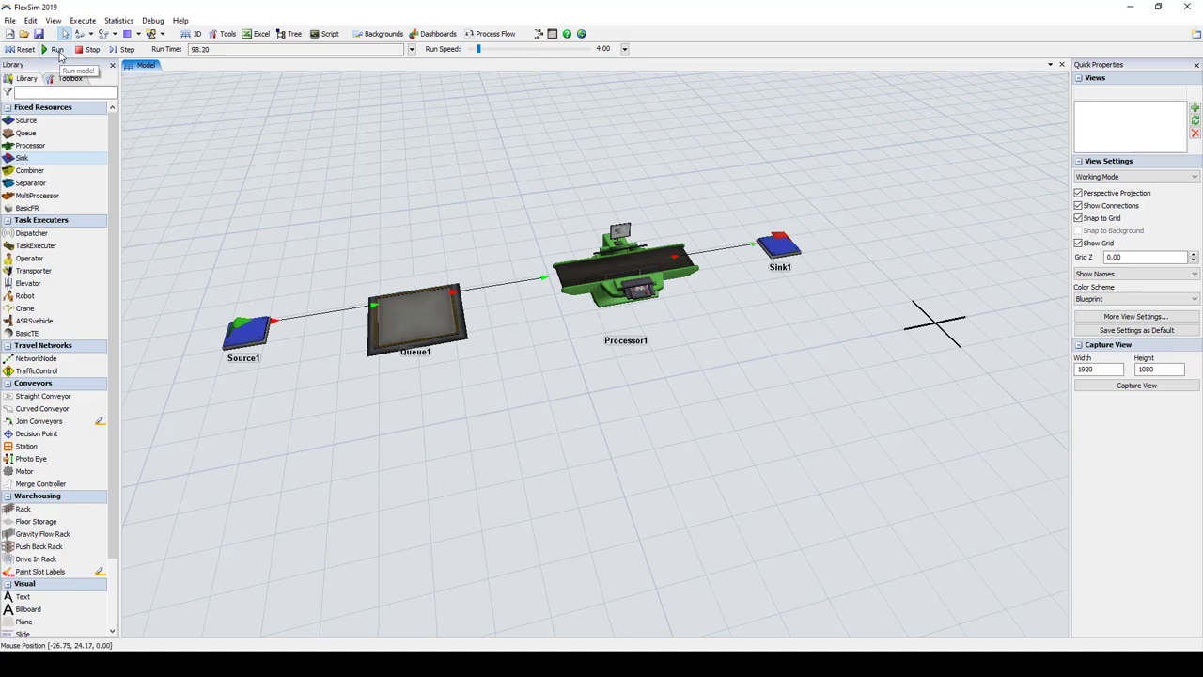
pyautogui.click(91, 52)
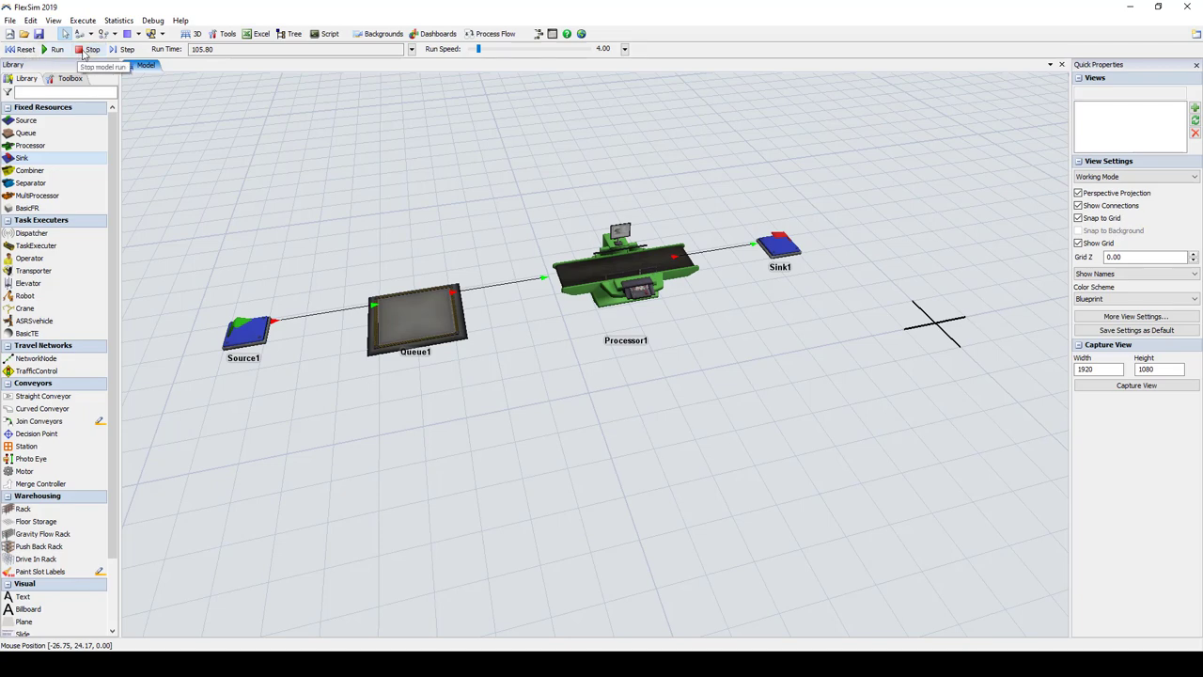
pyautogui.click(57, 51)
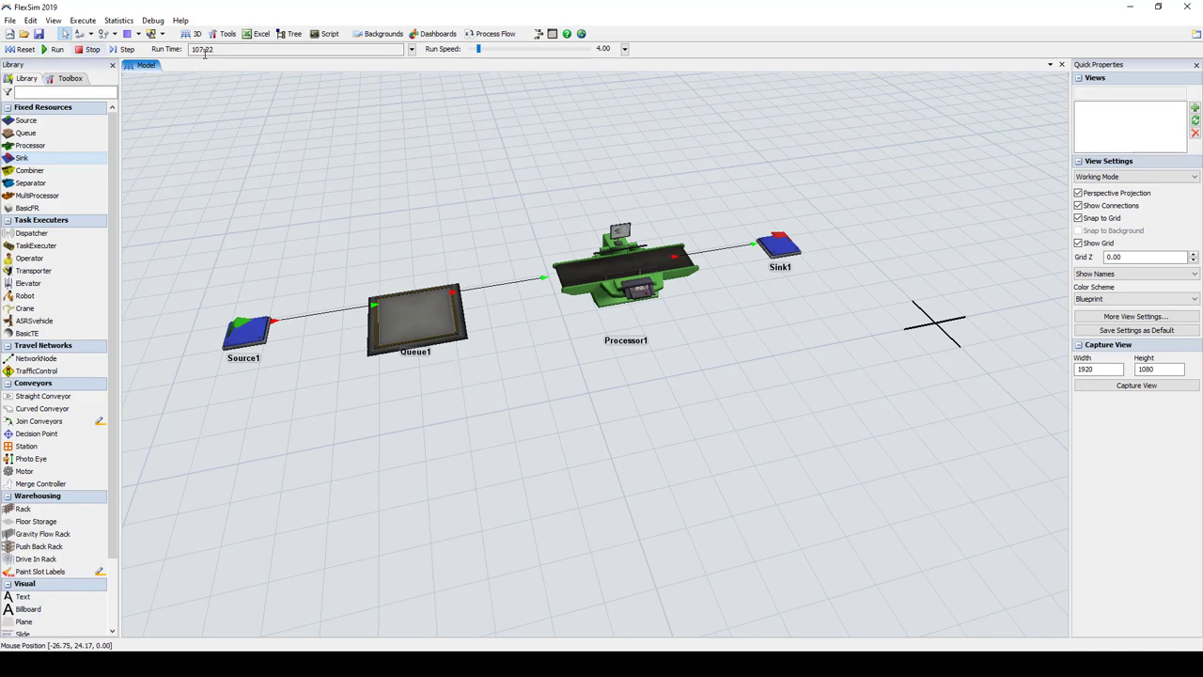
# Step: Reset the model and advance the simulation one event at a time to follow the boxes through the line
pyautogui.click(23, 49)
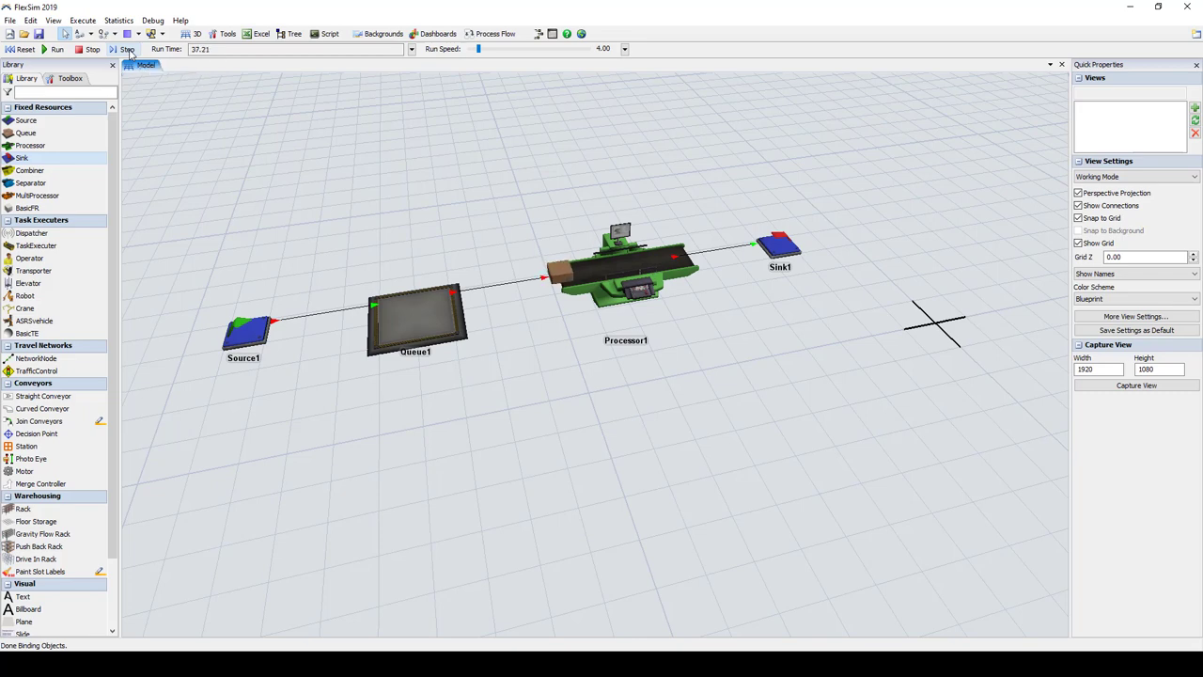
pyautogui.click(127, 49)
pyautogui.click(127, 49)
pyautogui.click(127, 49)
pyautogui.click(127, 49)
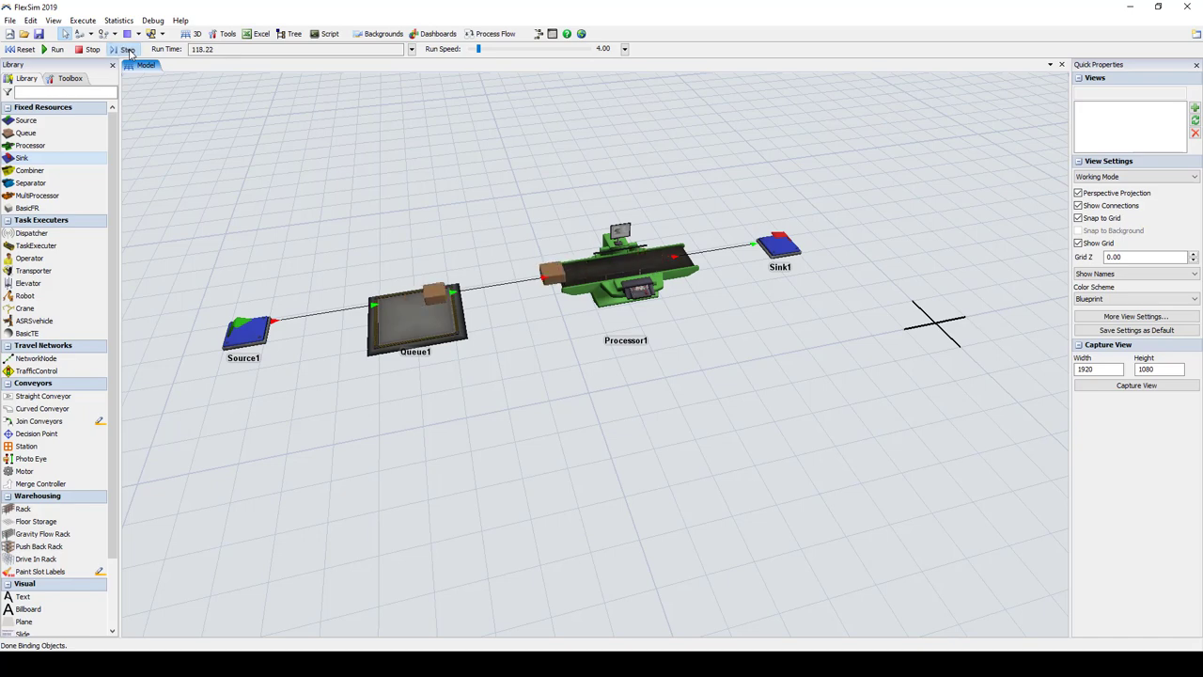
pyautogui.click(127, 49)
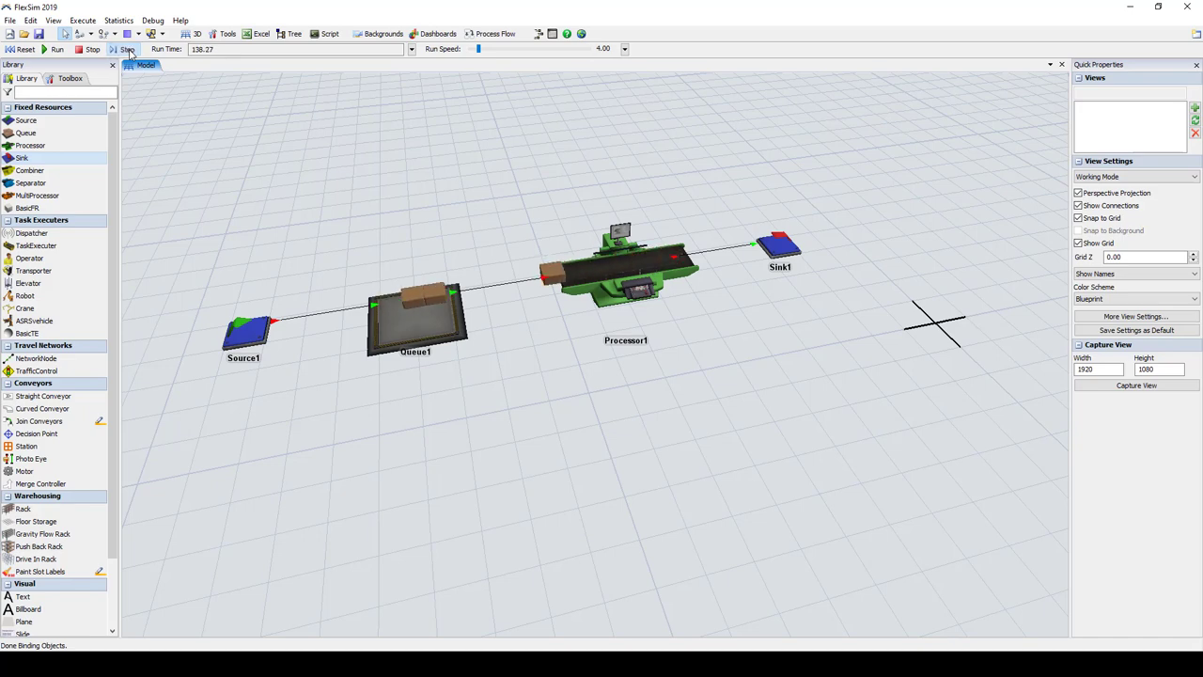
pyautogui.click(127, 49)
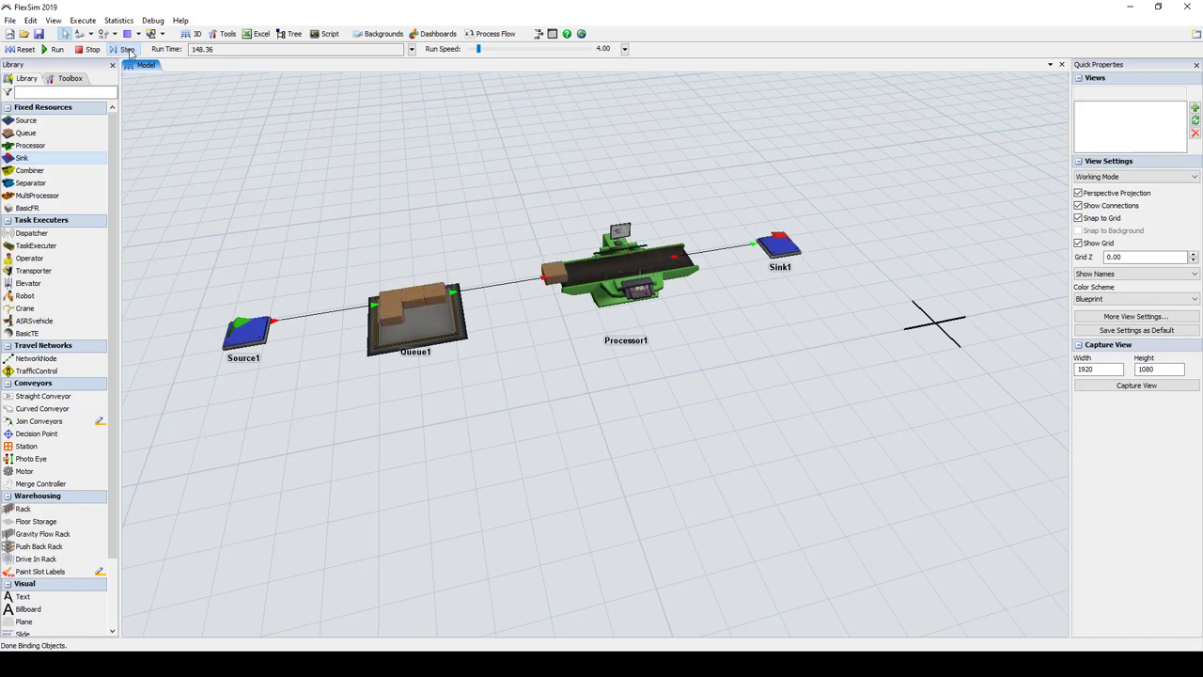
pyautogui.click(127, 49)
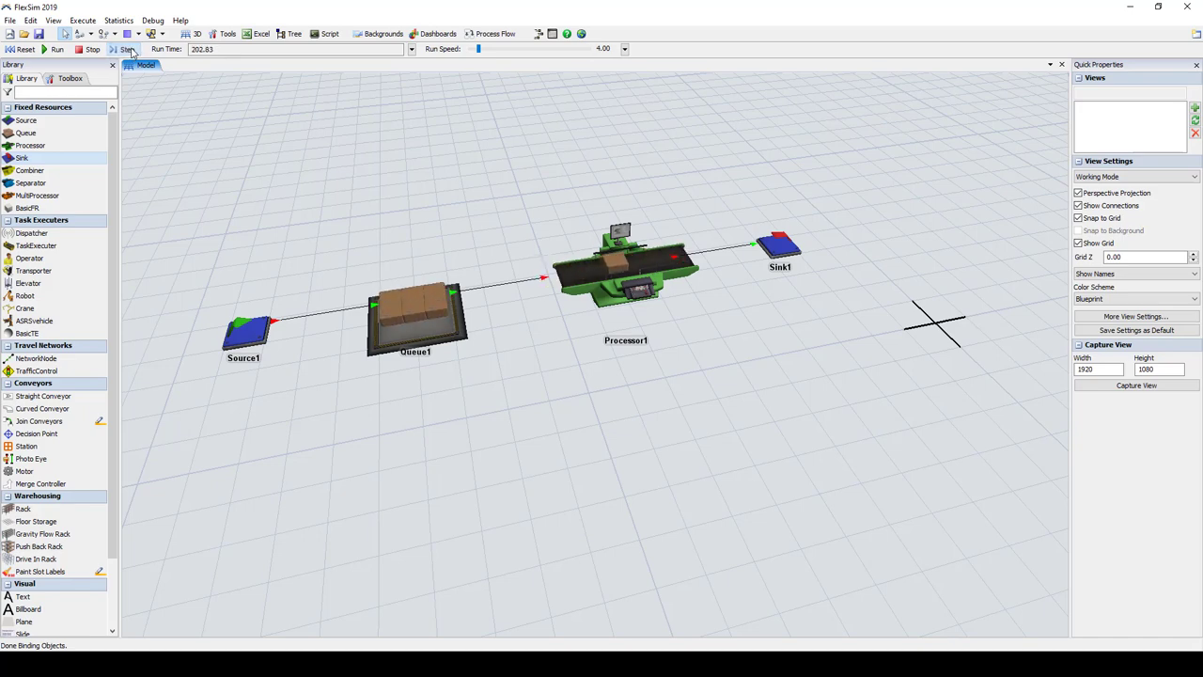
pyautogui.click(127, 49)
pyautogui.click(127, 48)
pyautogui.click(127, 49)
pyautogui.click(127, 49)
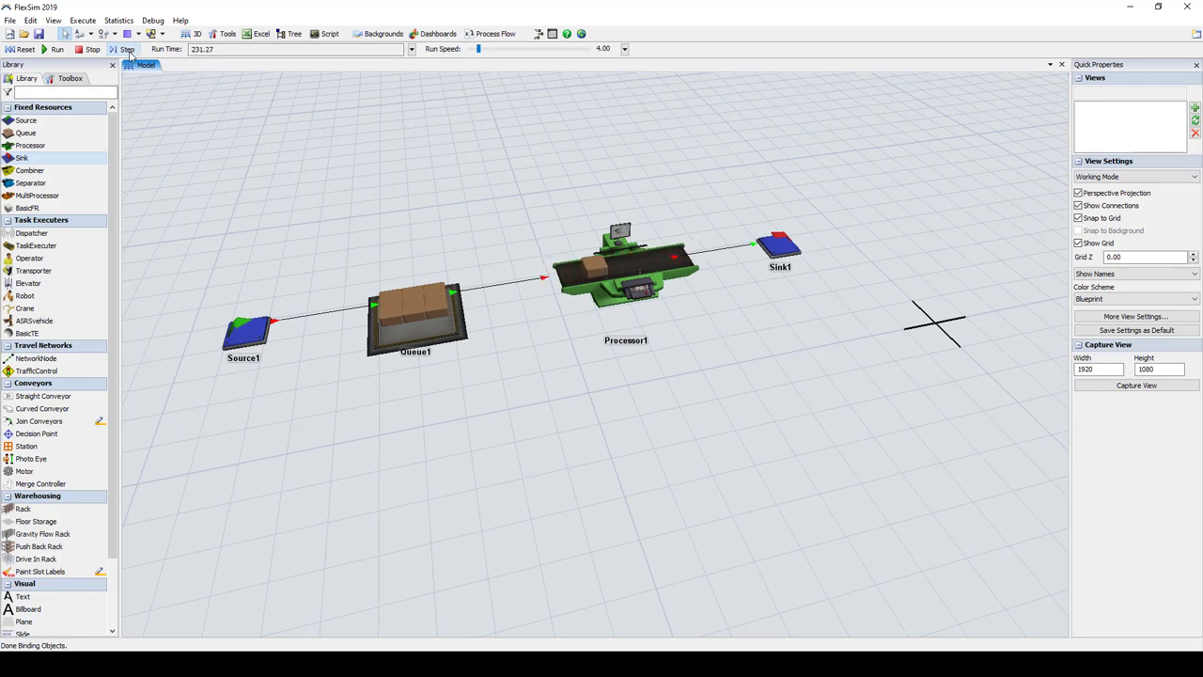
pyautogui.click(127, 49)
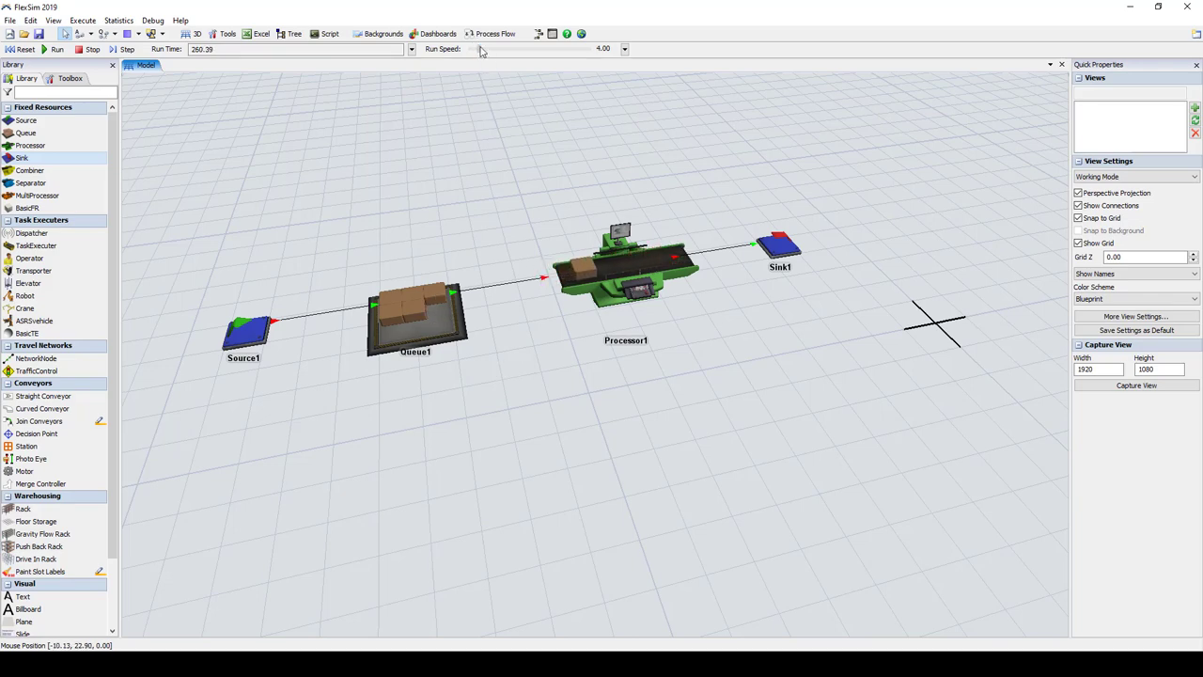
# Step: Try out faster run speeds while the model runs, and set the run speed to 1.00
pyautogui.moveTo(479, 50)
pyautogui.mouseDown()
pyautogui.moveTo(598, 55)
pyautogui.moveTo(515, 70)
pyautogui.moveTo(482, 58)
pyautogui.mouseUp()
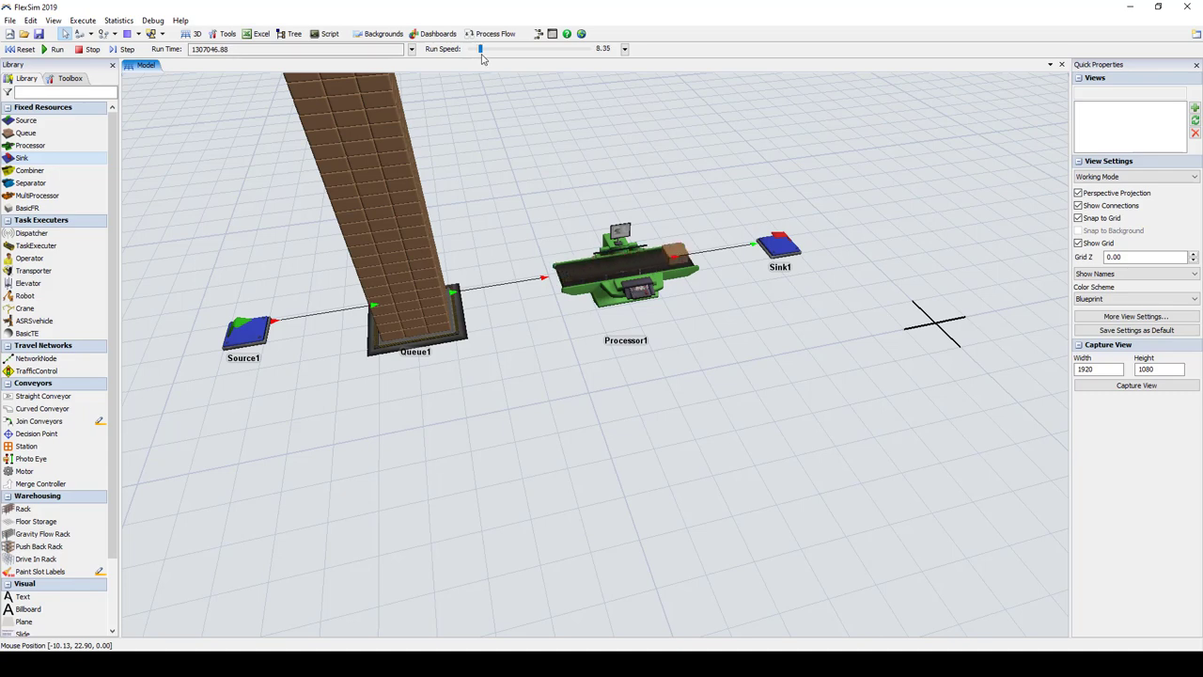
pyautogui.click(624, 49)
pyautogui.click(564, 68)
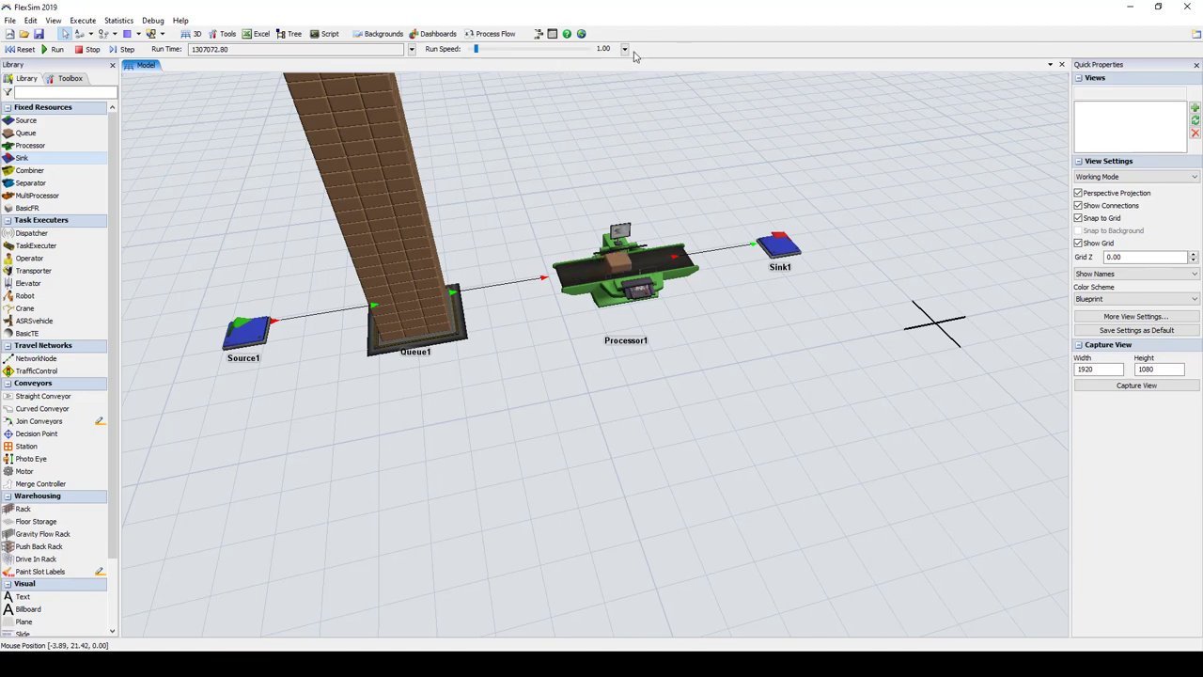
# Step: Set a custom run speed of 4
pyautogui.click(624, 49)
pyautogui.click(580, 101)
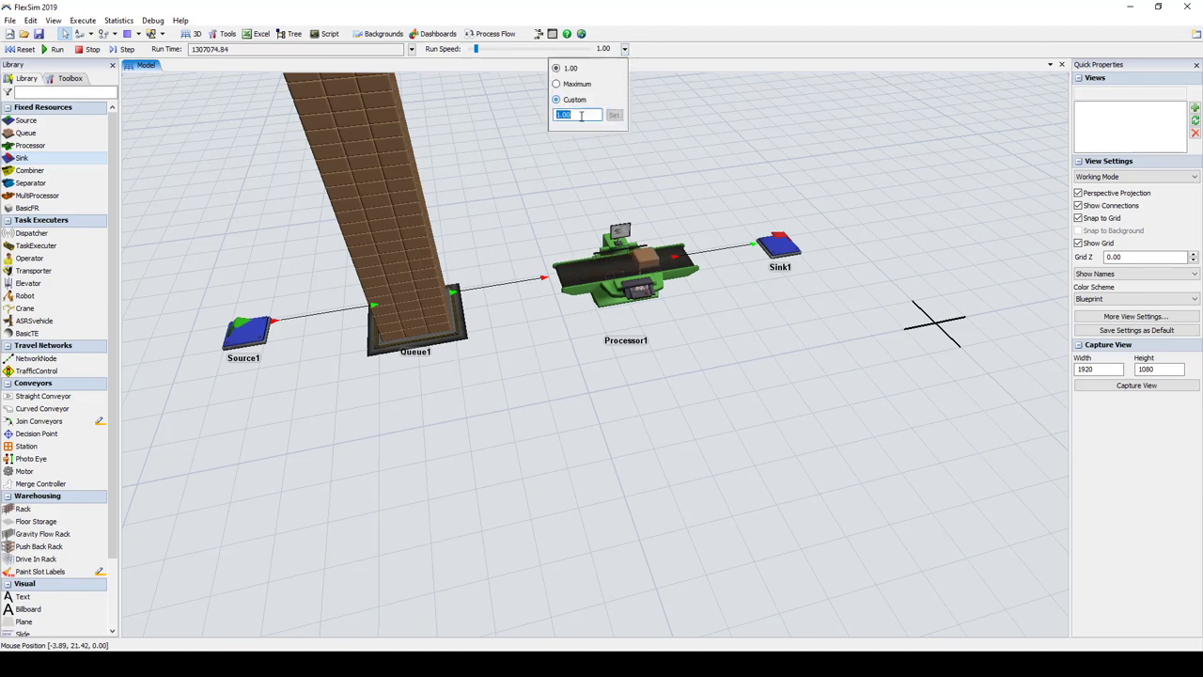
pyautogui.write('4')
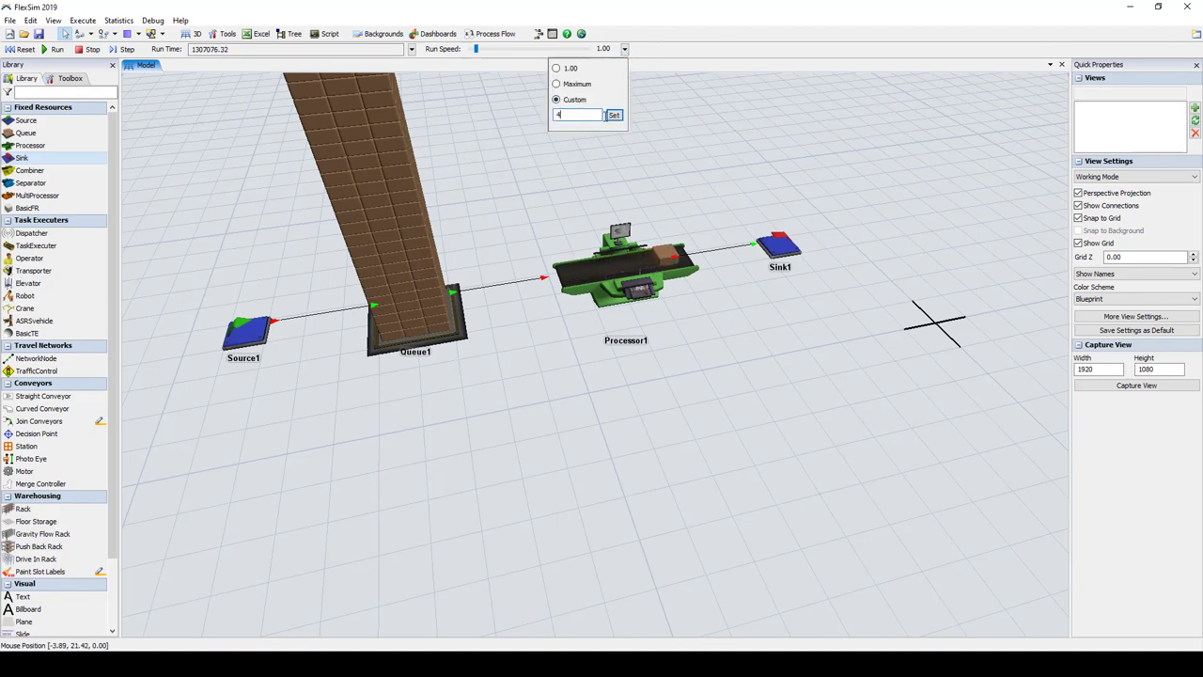
pyautogui.click(613, 115)
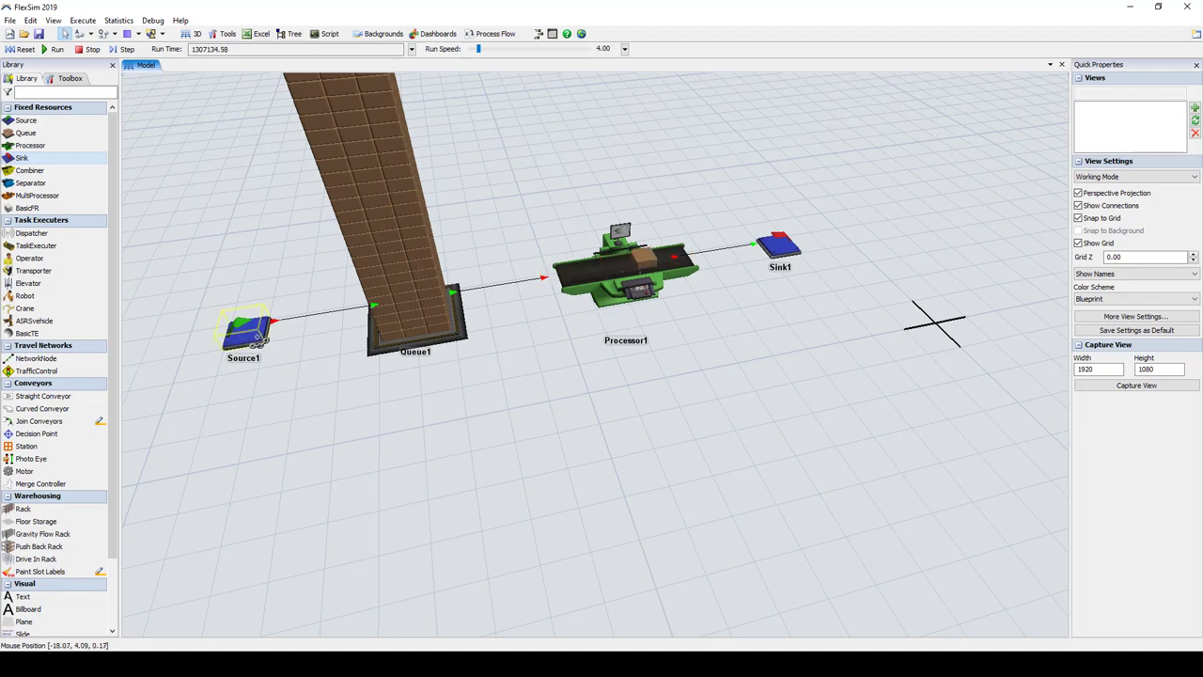
# Step: In Source1's properties, keep Box as the flow item class, enable arrival at time 0 and apply the change
pyautogui.doubleClick(252, 331)
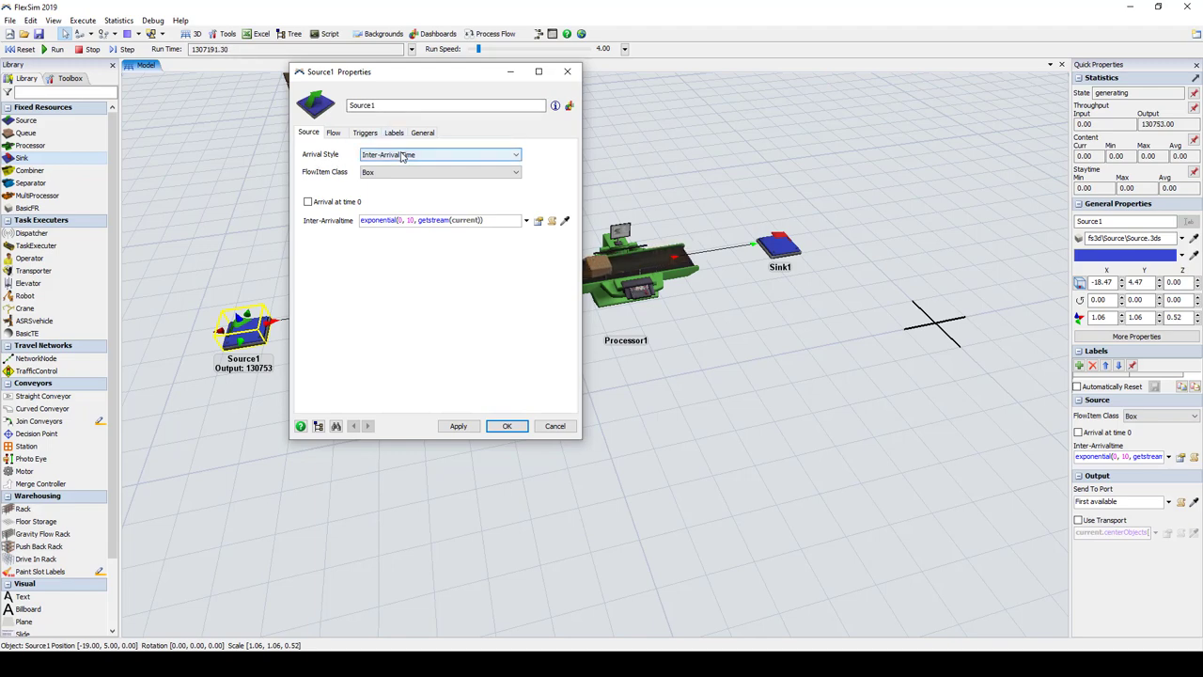
pyautogui.click(384, 175)
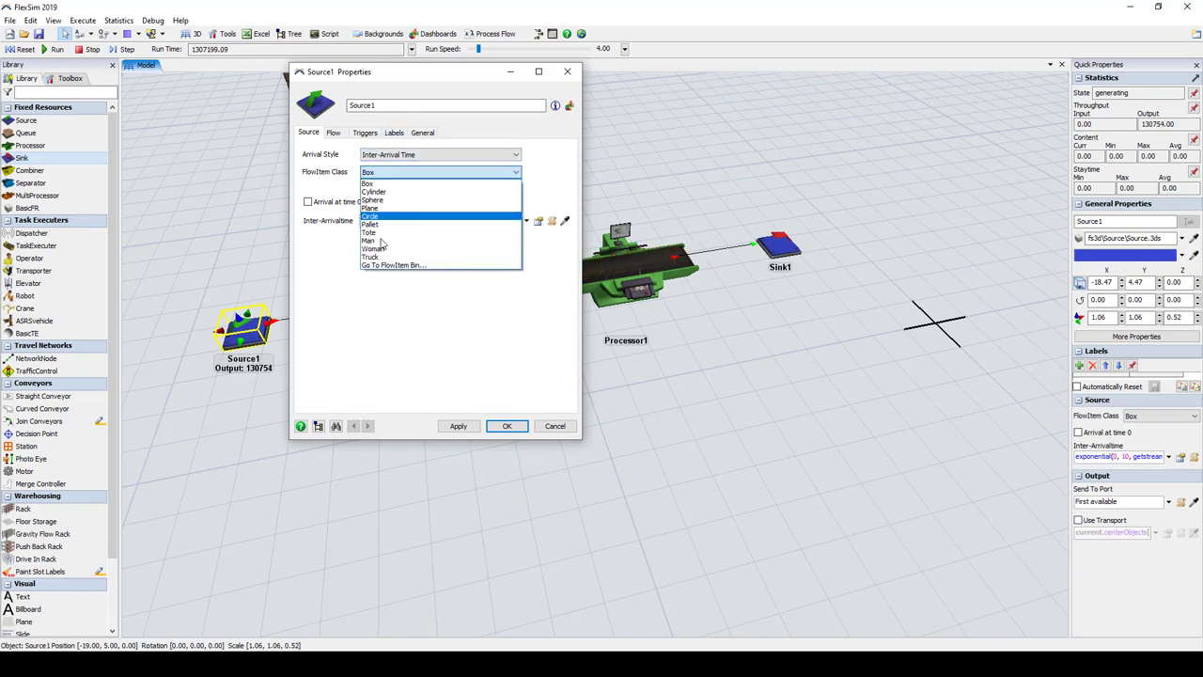
pyautogui.click(393, 181)
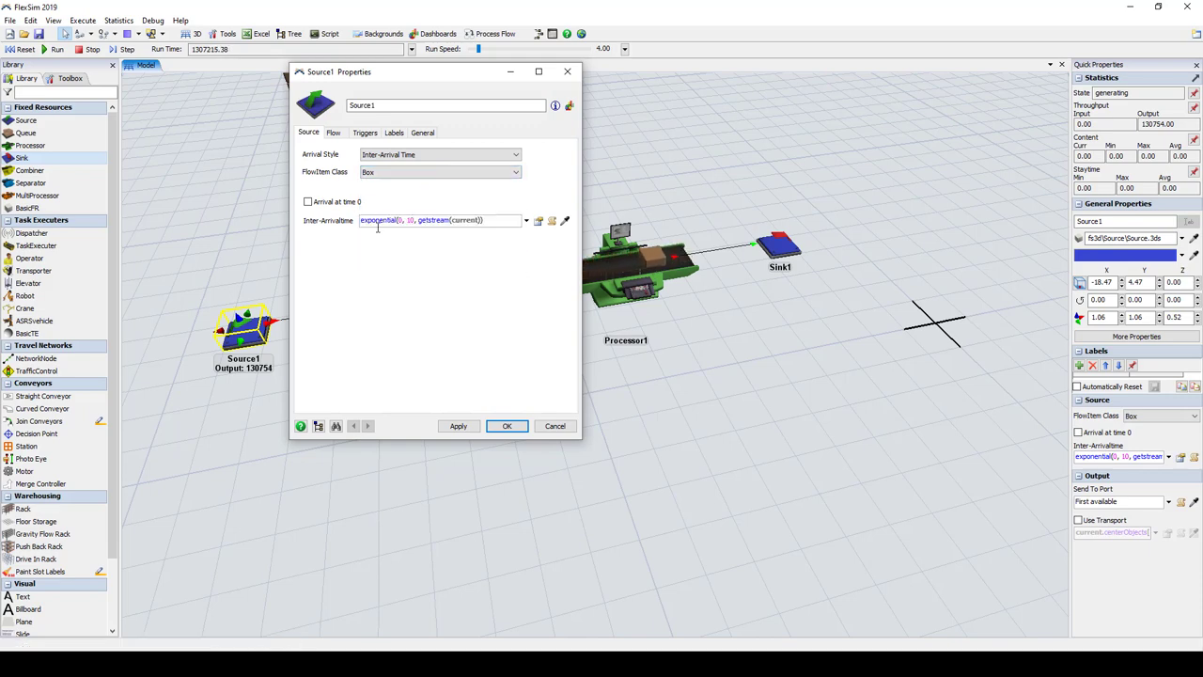
pyautogui.click(411, 221)
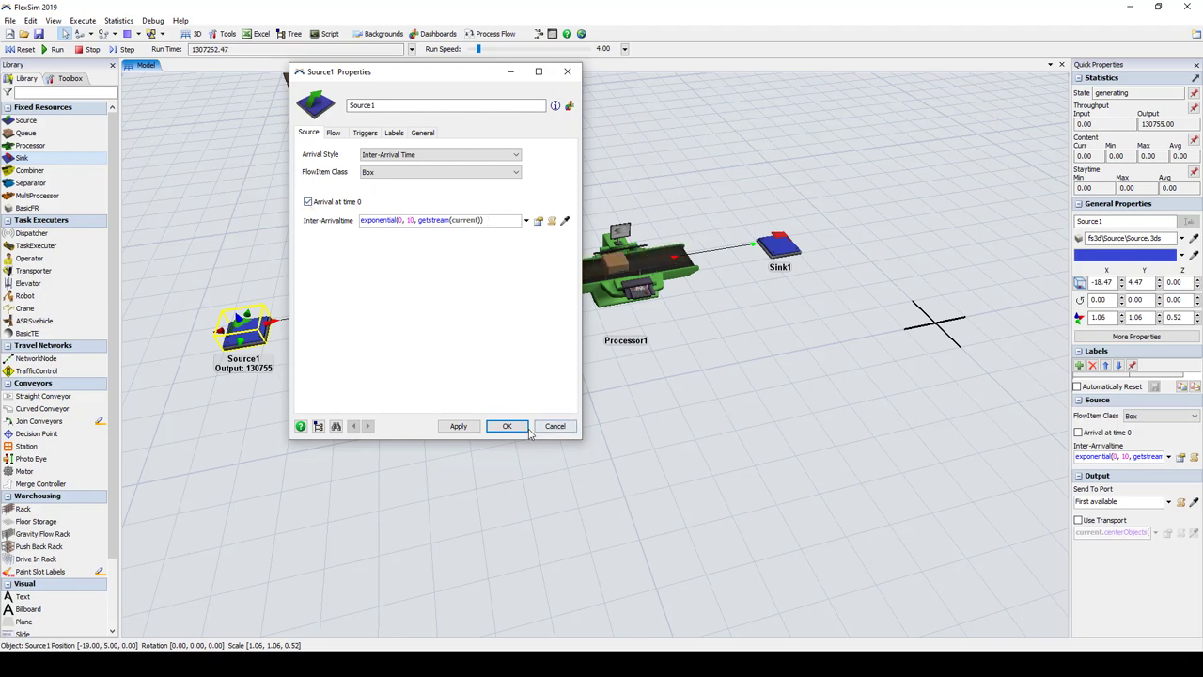
pyautogui.click(458, 426)
# Step: Move the Source1 properties window clear of the source and queue, and rerun the model from time zero
pyautogui.moveTo(406, 72); pyautogui.dragTo(818, 127)
pyautogui.click(24, 49)
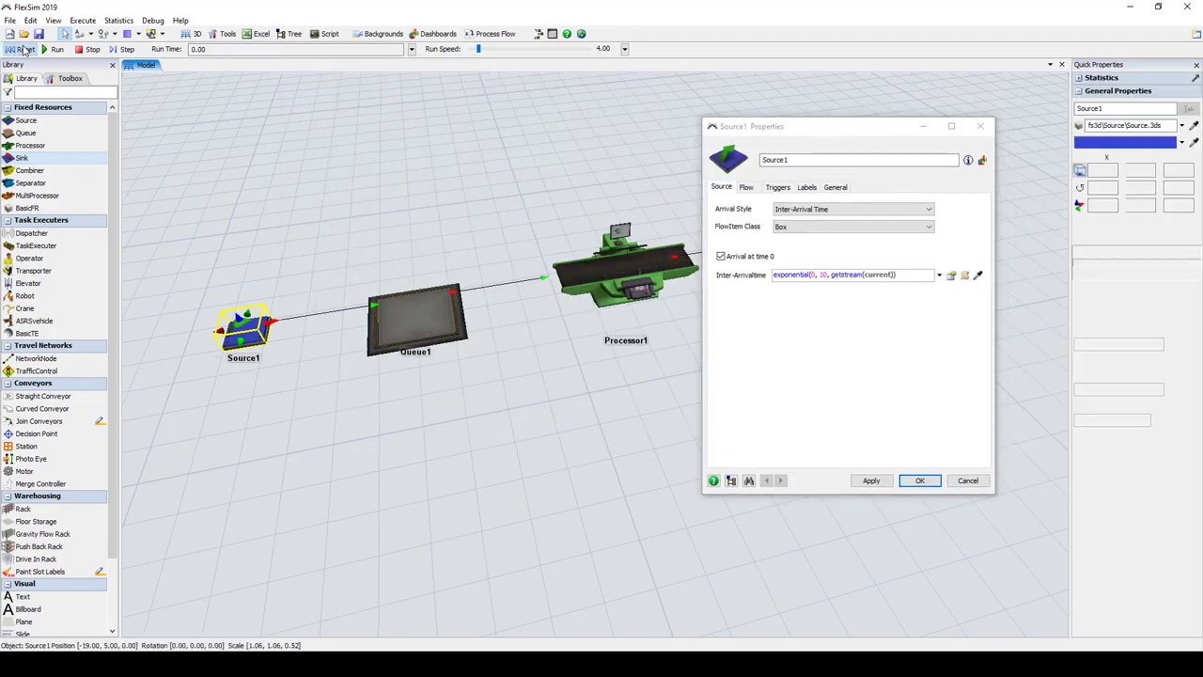
pyautogui.click(57, 49)
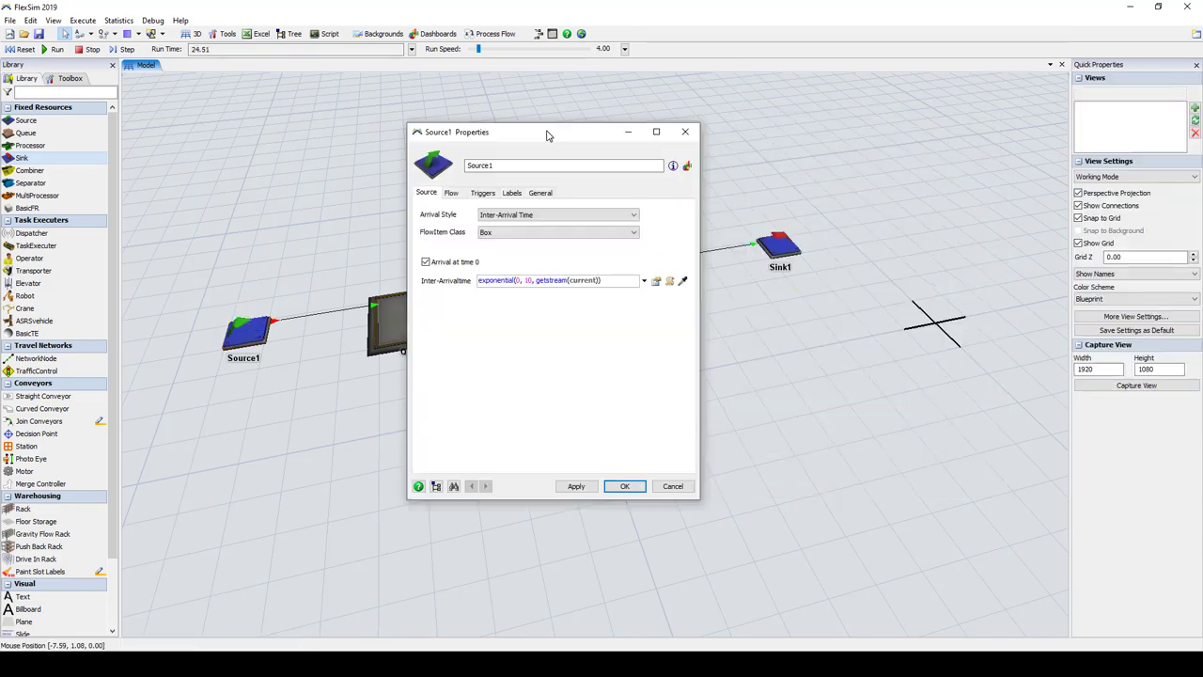
# Step: Try Cylinder and Man in turn as Source1's flow item class, applying each change while the model runs
pyautogui.click(531, 233)
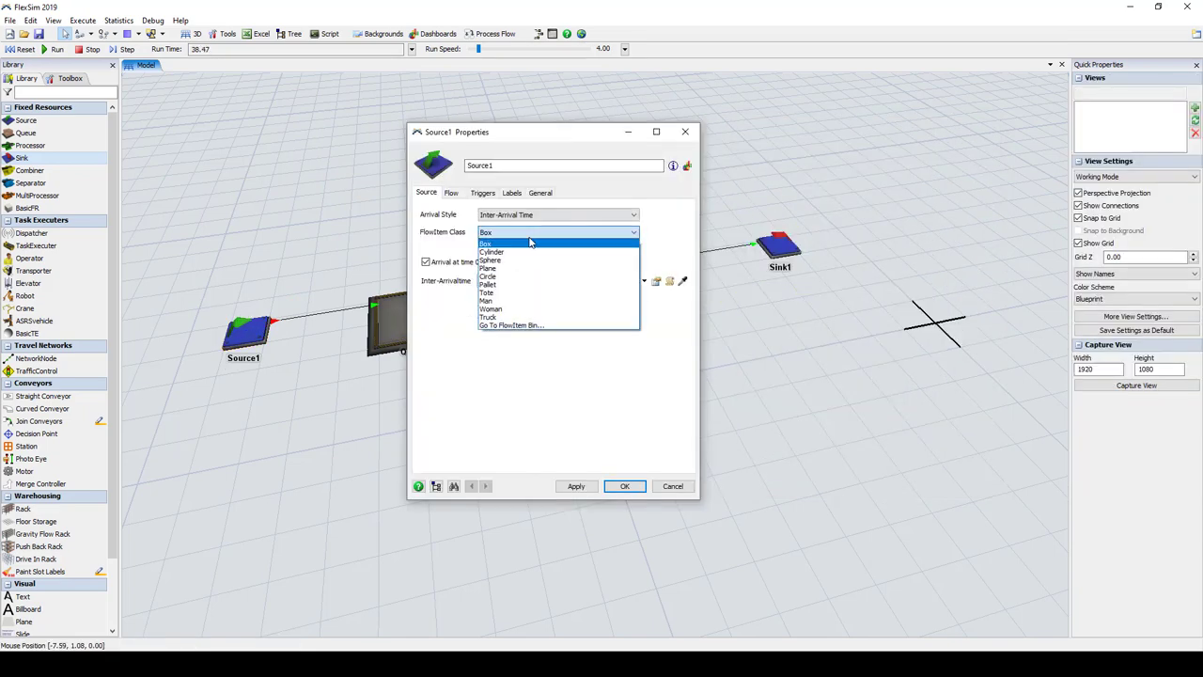
pyautogui.click(501, 252)
pyautogui.click(575, 486)
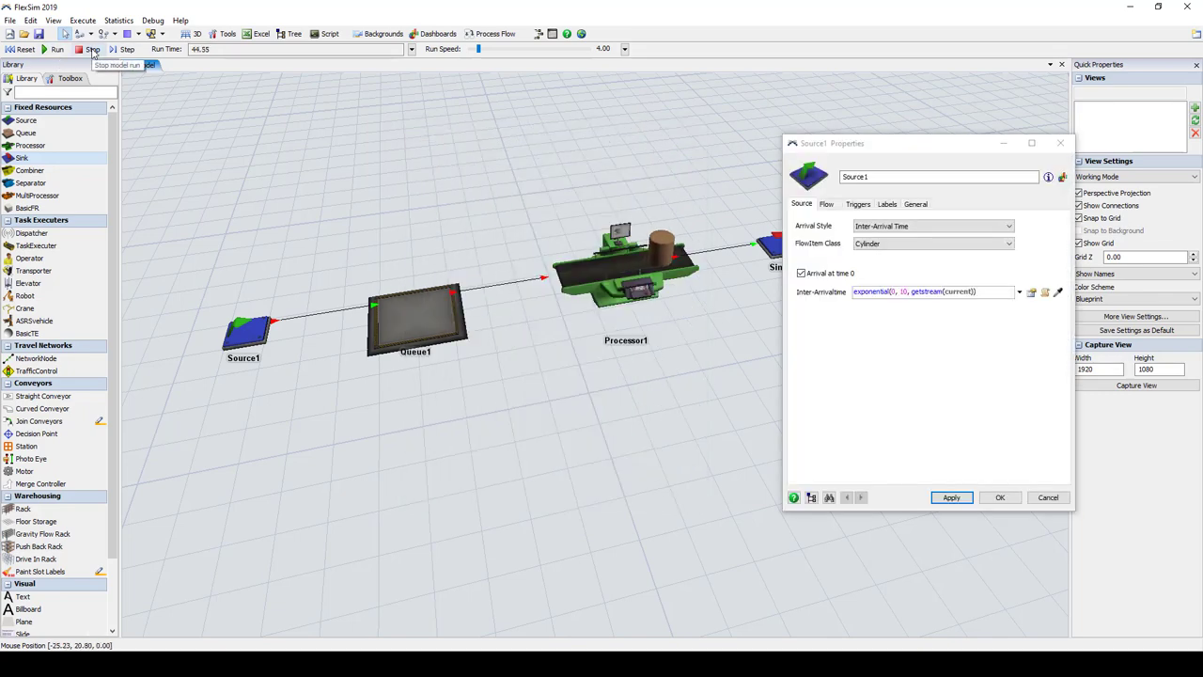
pyautogui.click(983, 244)
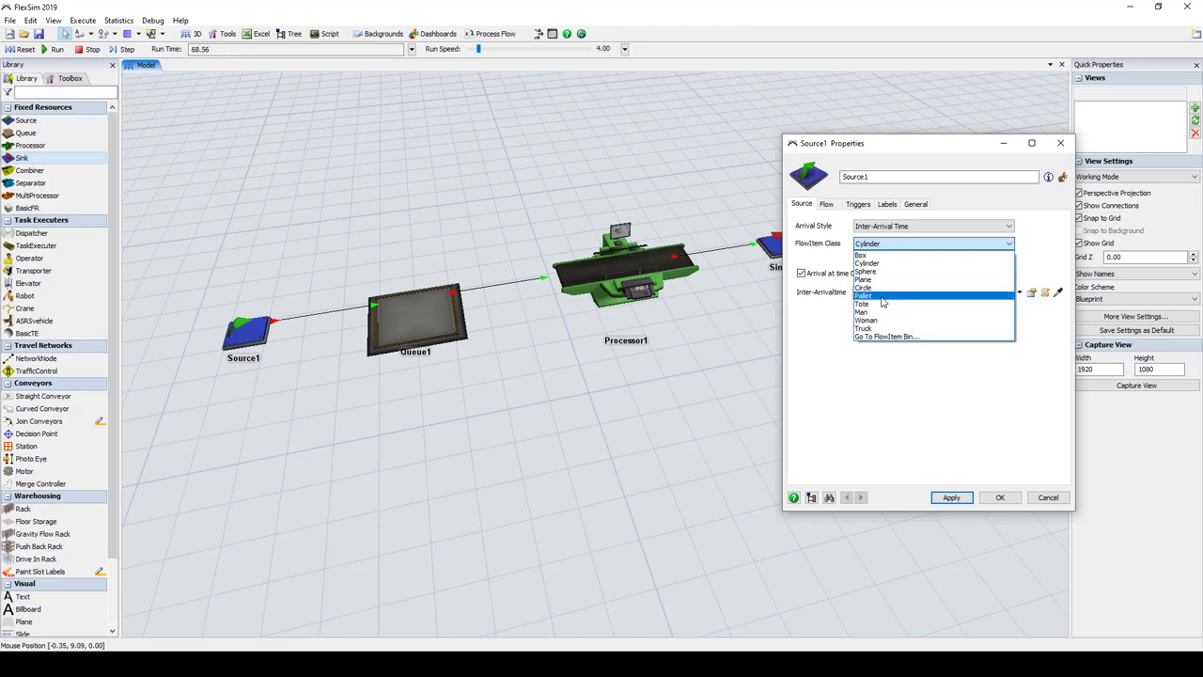
pyautogui.click(889, 312)
pyautogui.click(952, 498)
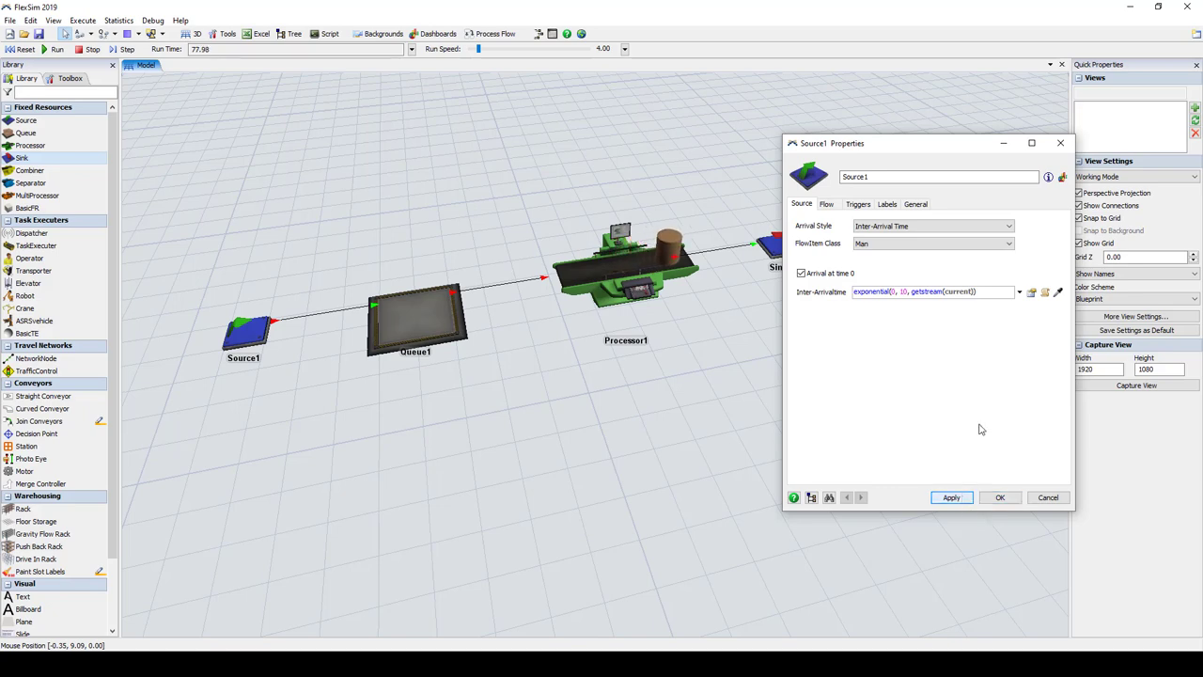
# Step: Try Pallet and Tote in turn as Source1's flow item class, applying each change while the model runs
pyautogui.click(931, 244)
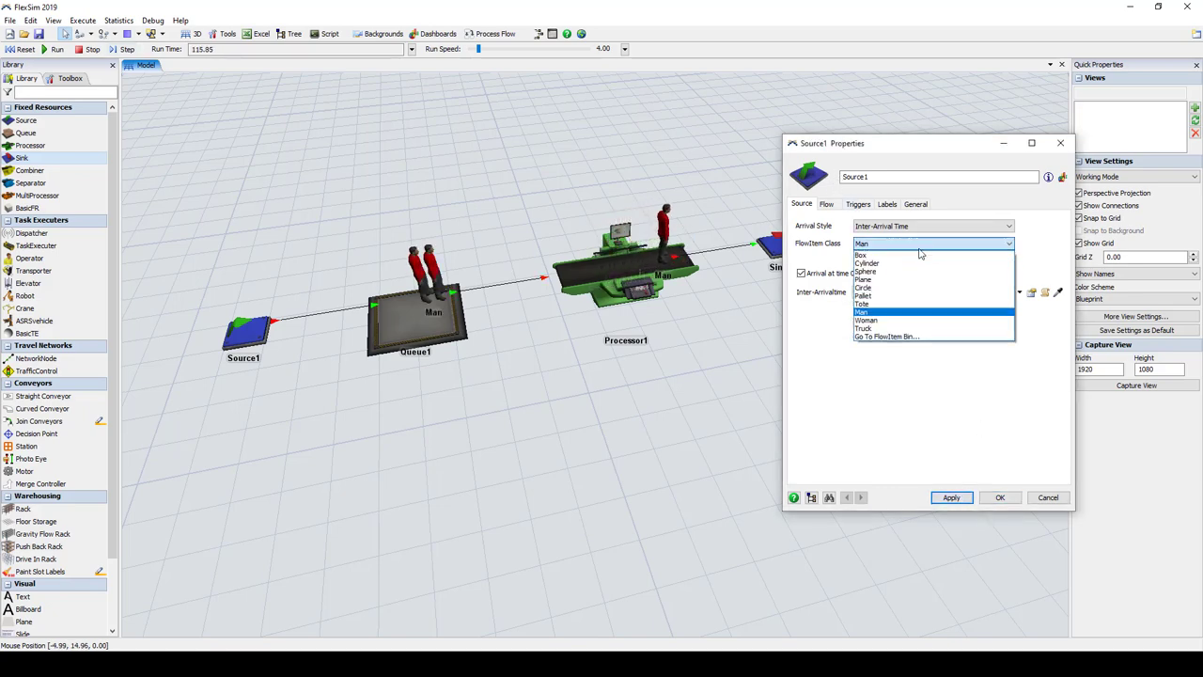
pyautogui.click(863, 296)
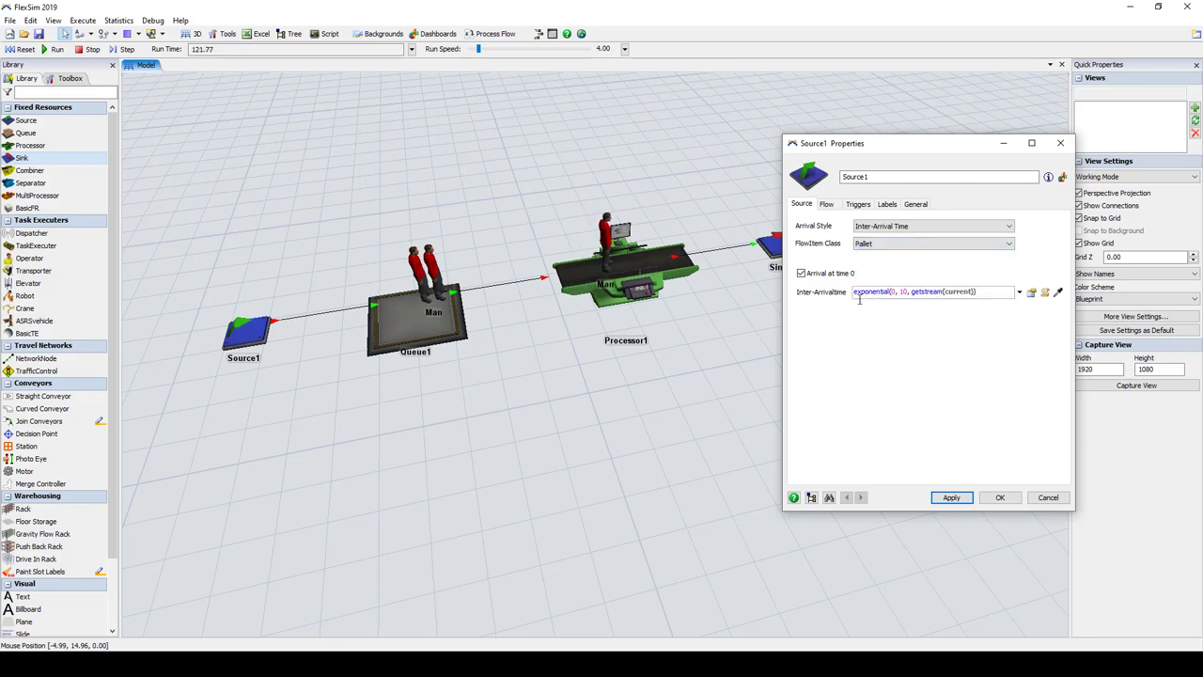
pyautogui.click(951, 498)
pyautogui.click(139, 54)
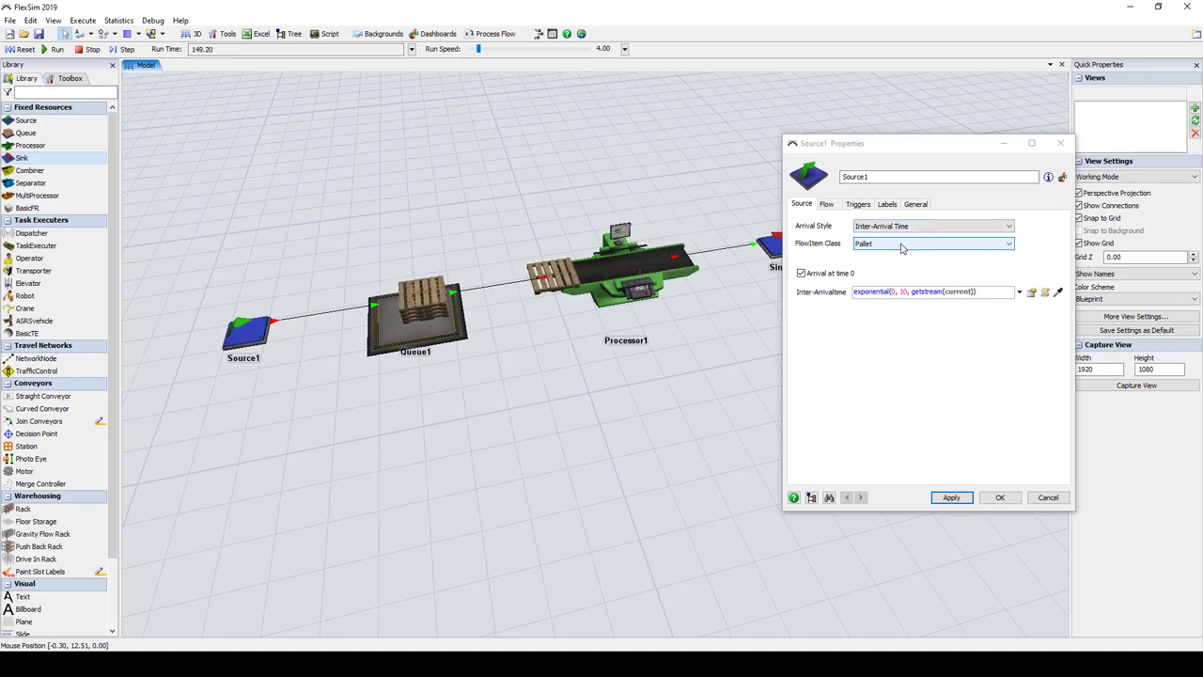
pyautogui.click(901, 246)
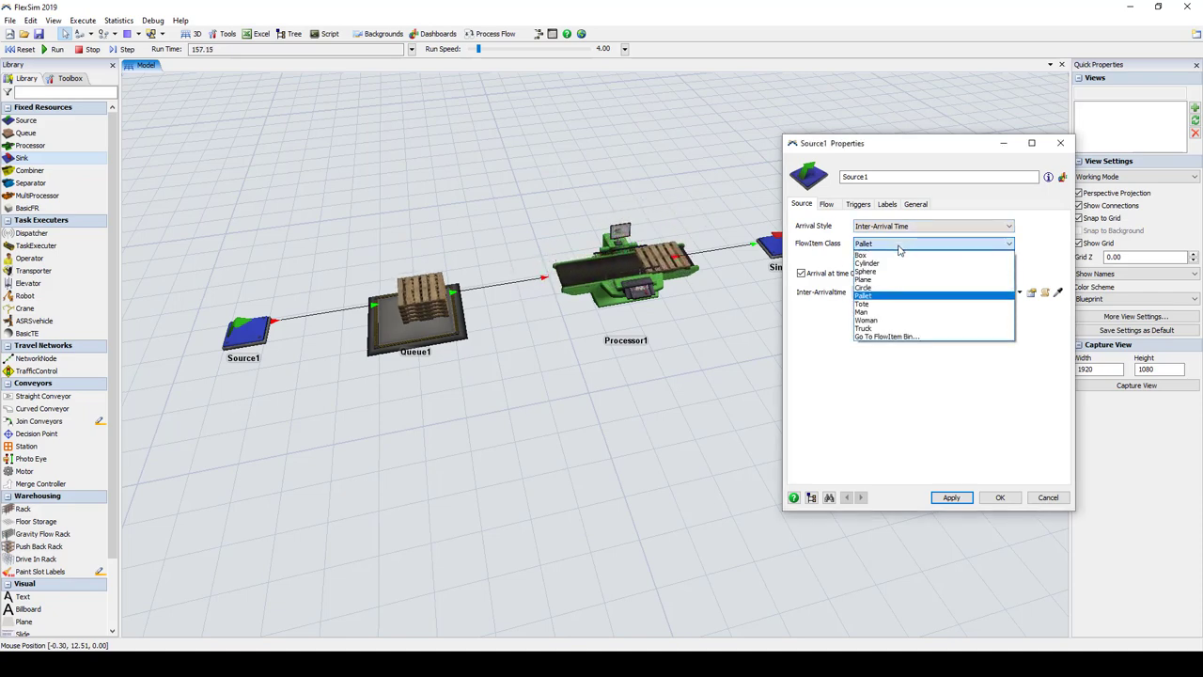
pyautogui.click(883, 304)
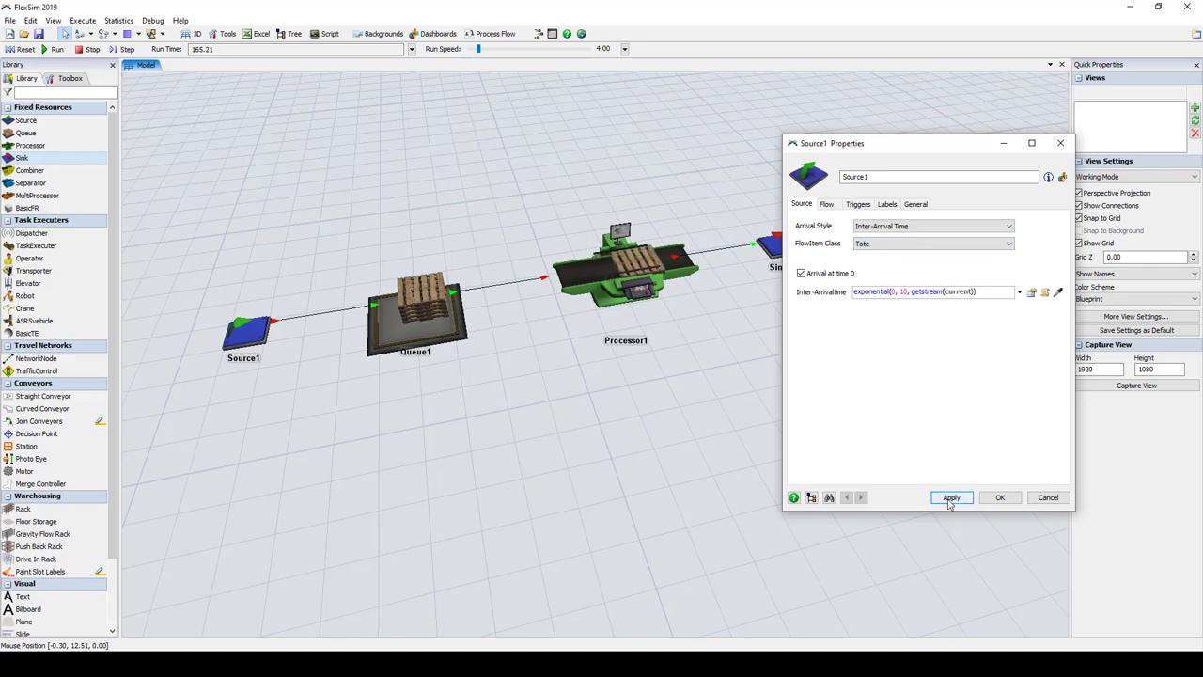
pyautogui.click(122, 50)
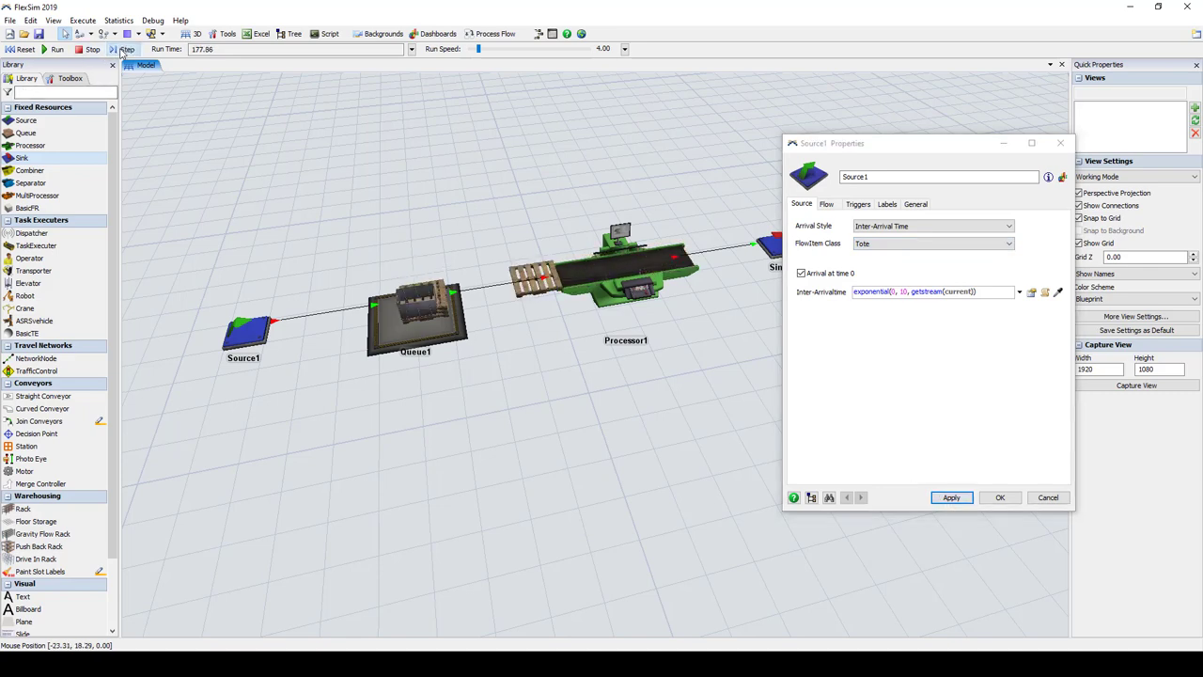
# Step: Change Source1's flow item class to Truck and apply it to the running model
pyautogui.click(882, 244)
pyautogui.click(882, 245)
pyautogui.click(940, 327)
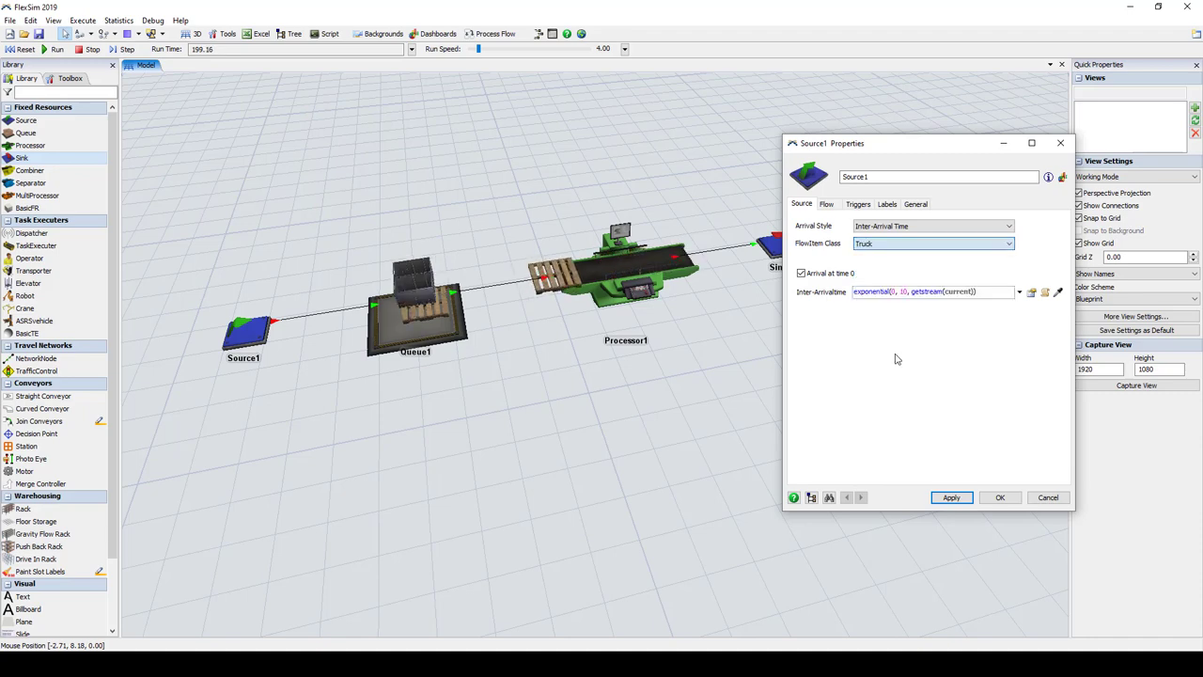
pyautogui.click(953, 497)
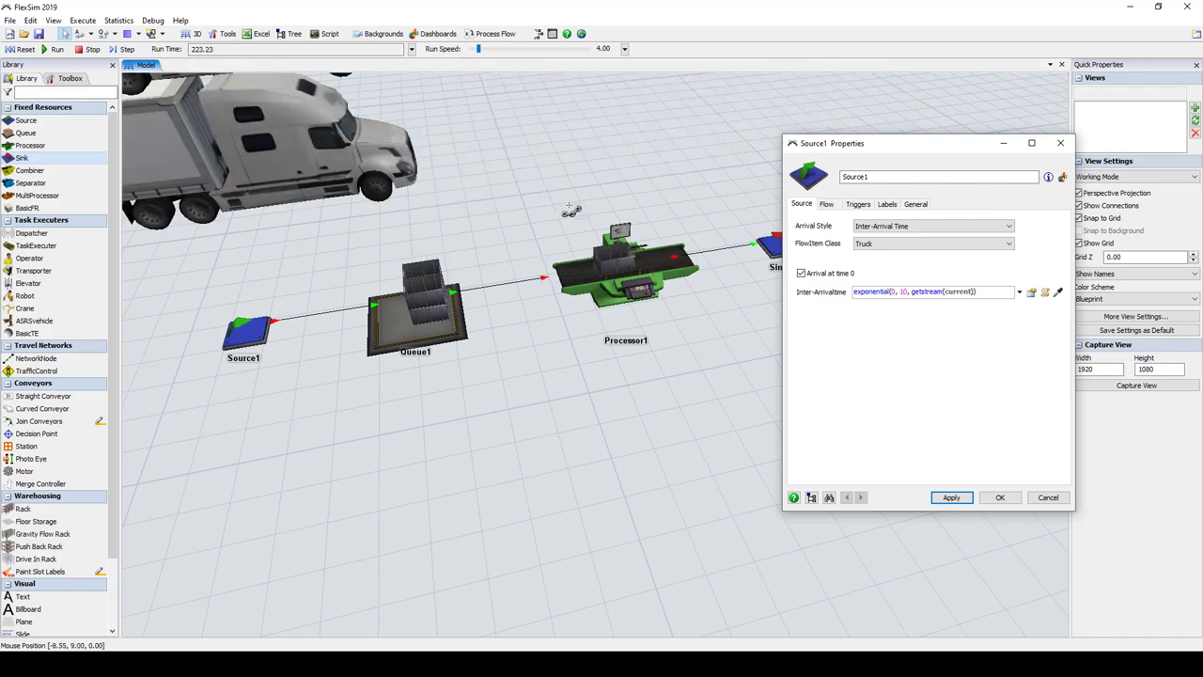
# Step: Stop and reset the model, set Source1's flow item class back to Box and apply the change
pyautogui.click(91, 49)
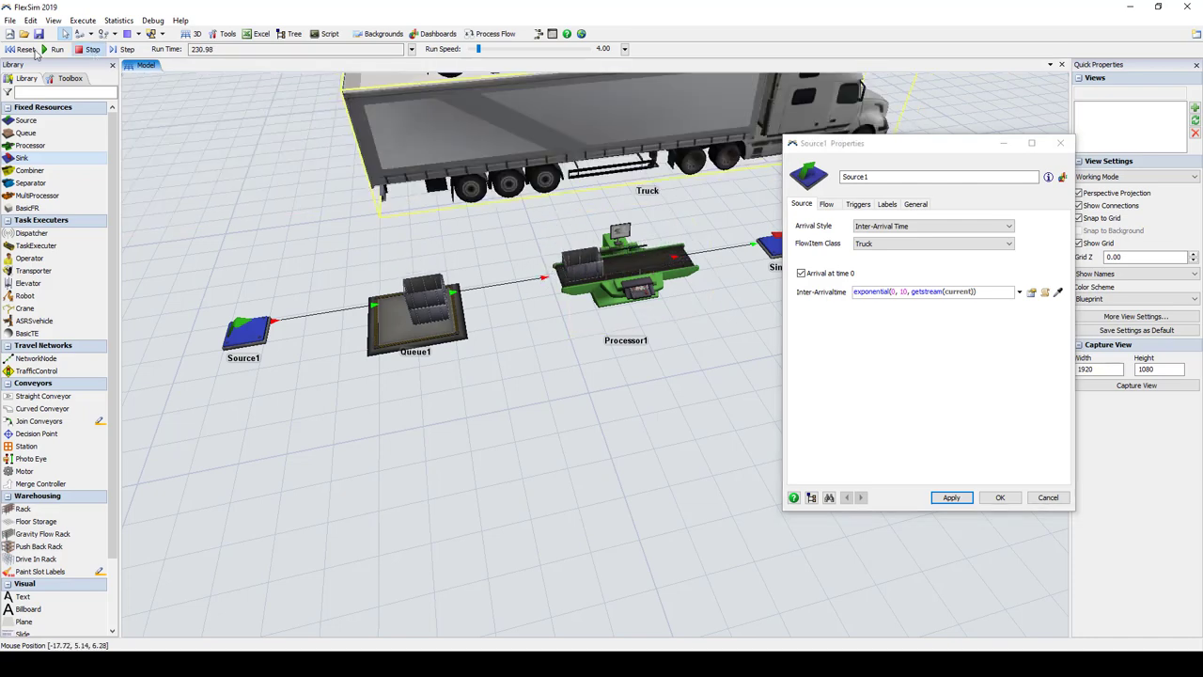
pyautogui.click(23, 49)
pyautogui.click(903, 244)
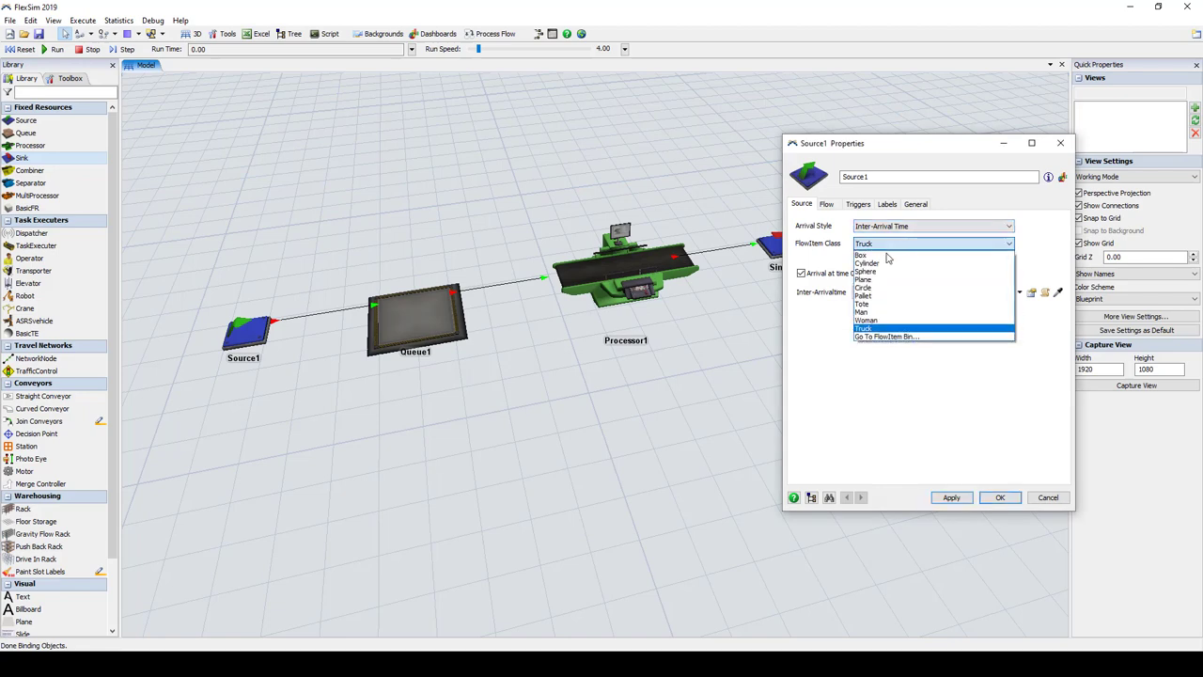
pyautogui.click(882, 255)
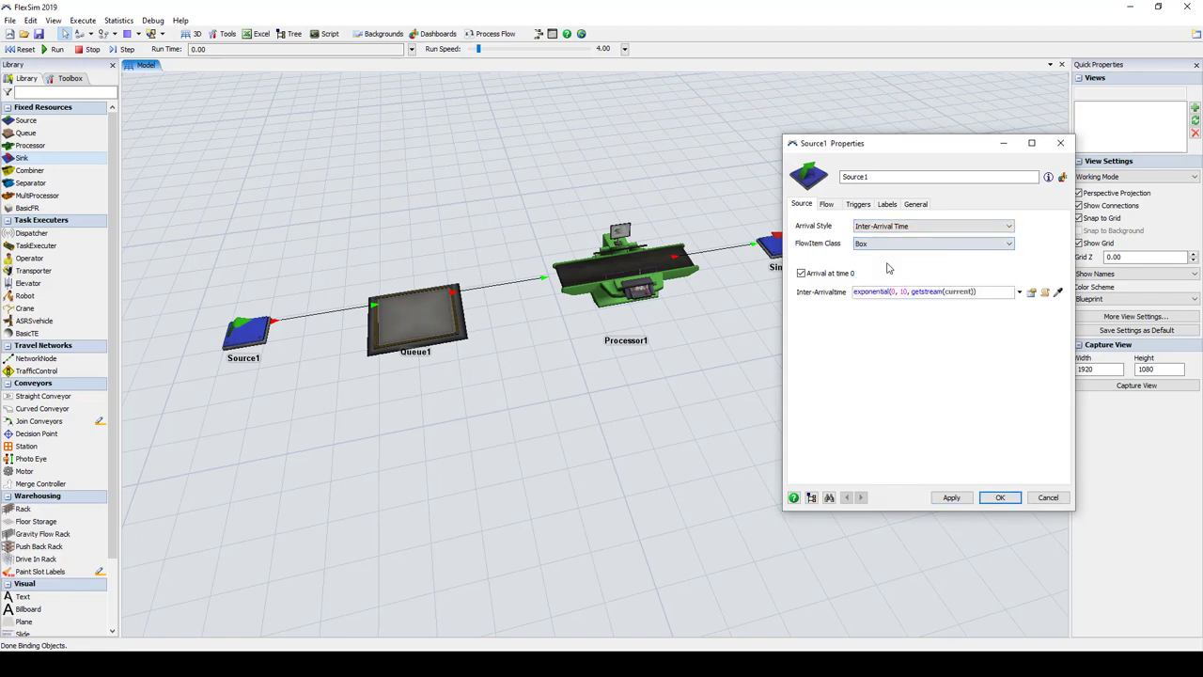
pyautogui.click(951, 497)
# Step: Look at the Arrival Schedule style for Source1, and set the arrival style to Arrival Sequence
pyautogui.moveTo(899, 148); pyautogui.dragTo(693, 154)
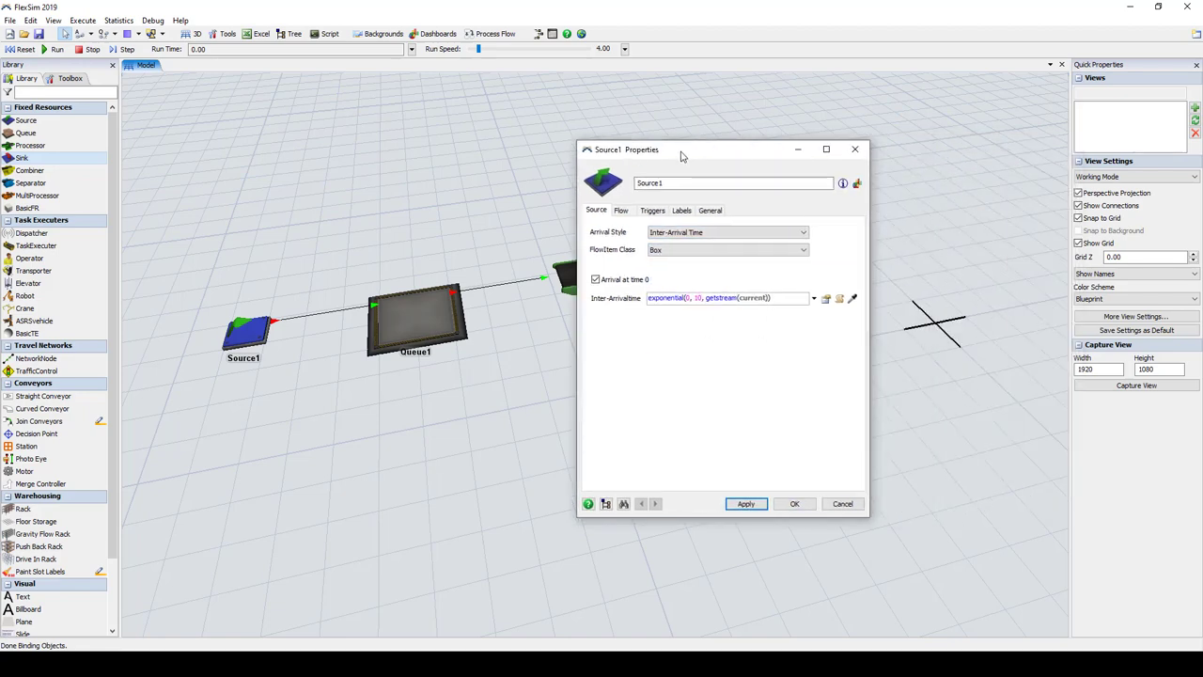
pyautogui.click(714, 234)
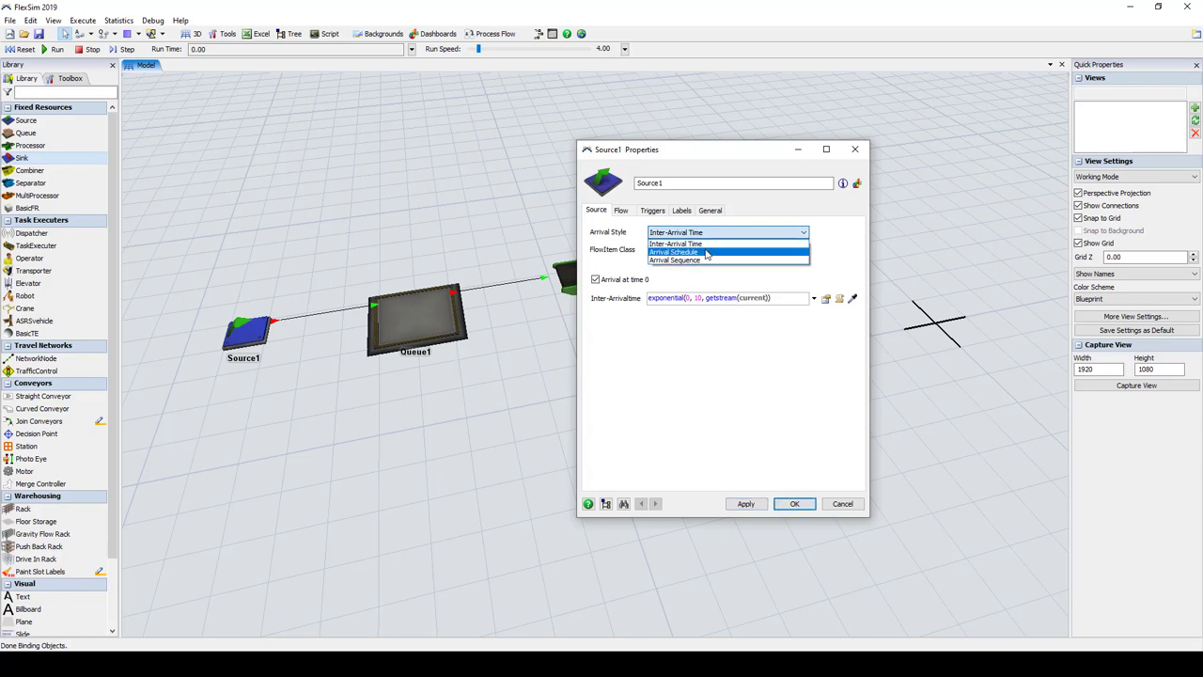
pyautogui.click(706, 253)
pyautogui.click(701, 233)
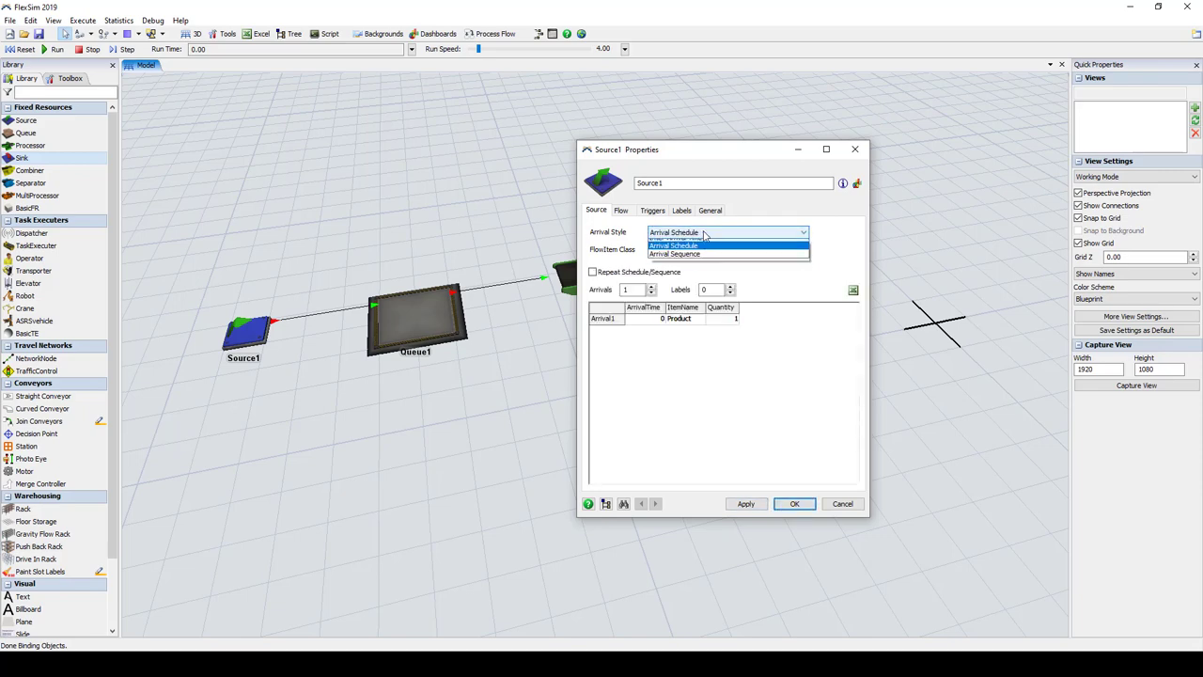
pyautogui.click(683, 260)
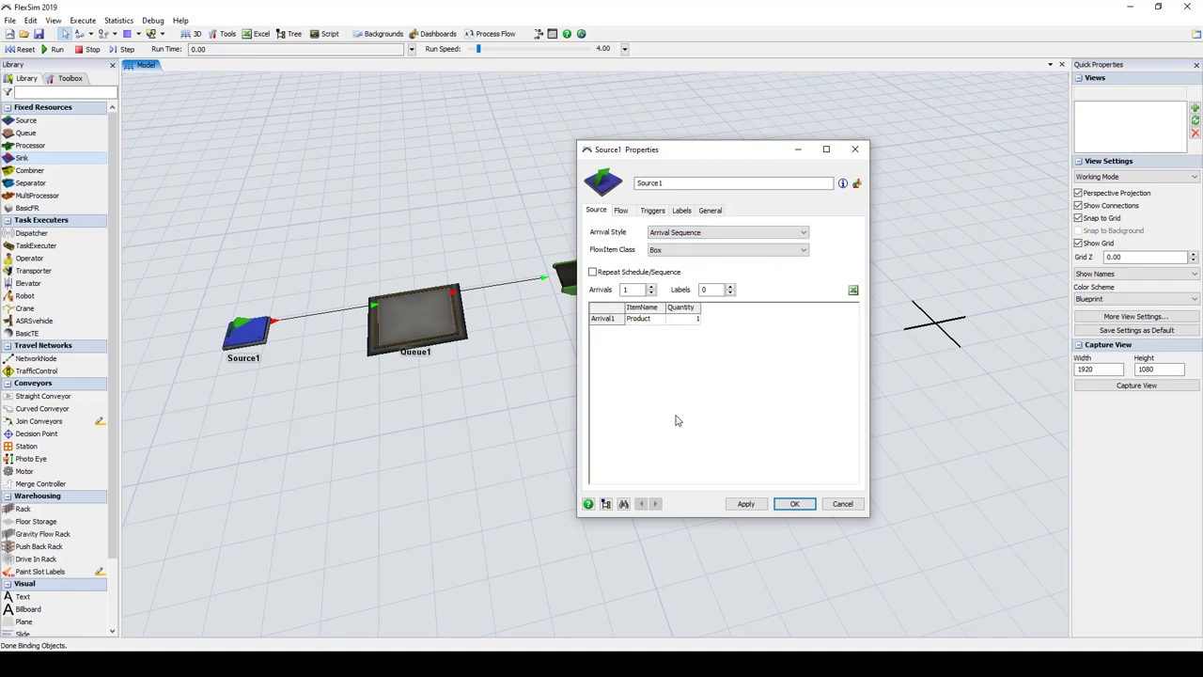
# Step: Set the arrival sequence to three arrivals with the item names A, B and C
pyautogui.click(653, 287)
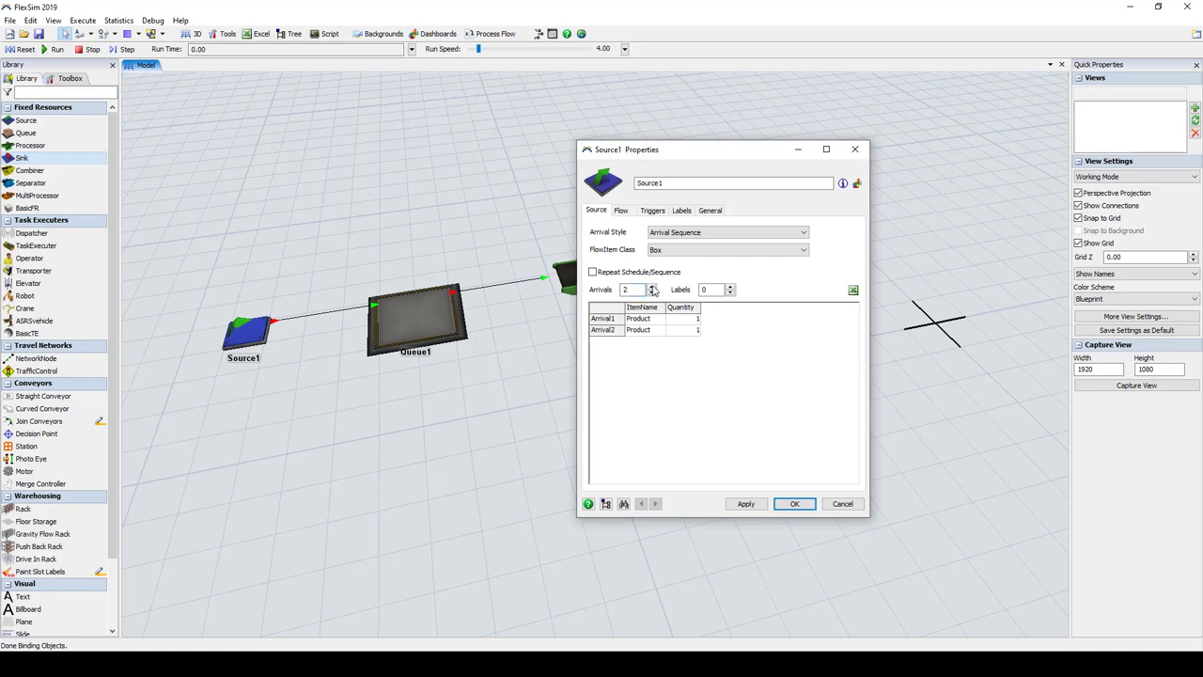
pyautogui.click(652, 287)
pyautogui.click(661, 321)
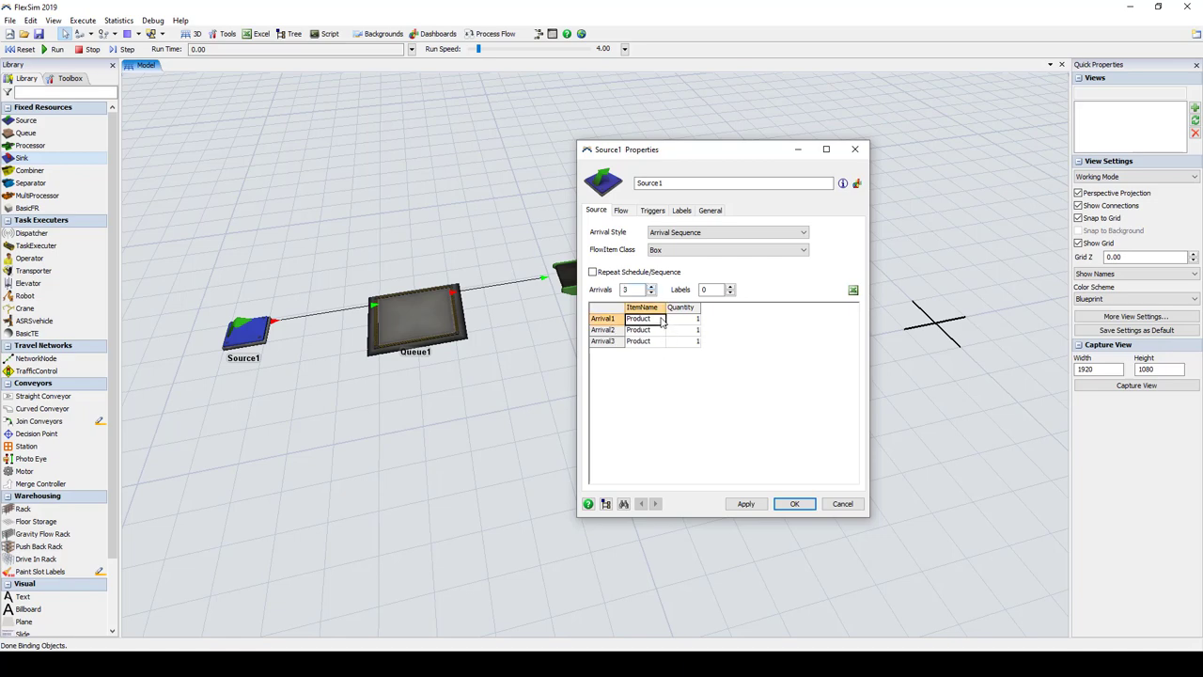
pyautogui.write('A')
pyautogui.press('Return')
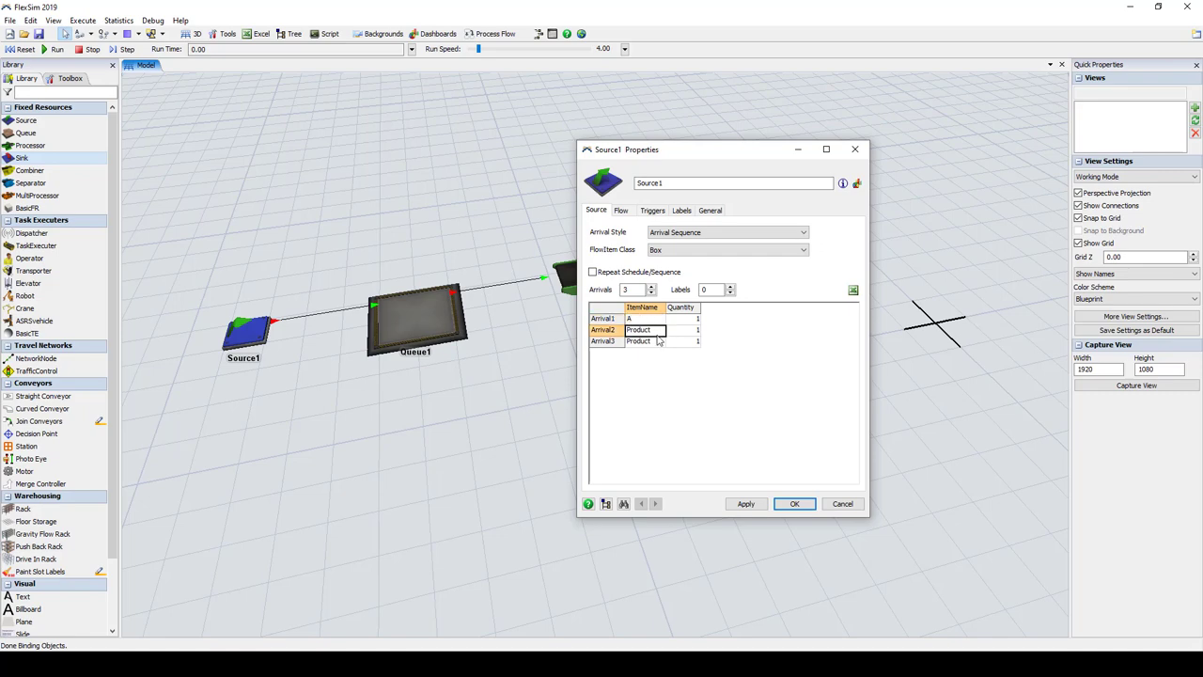
pyautogui.write('B')
pyautogui.click(663, 344)
pyautogui.write('C')
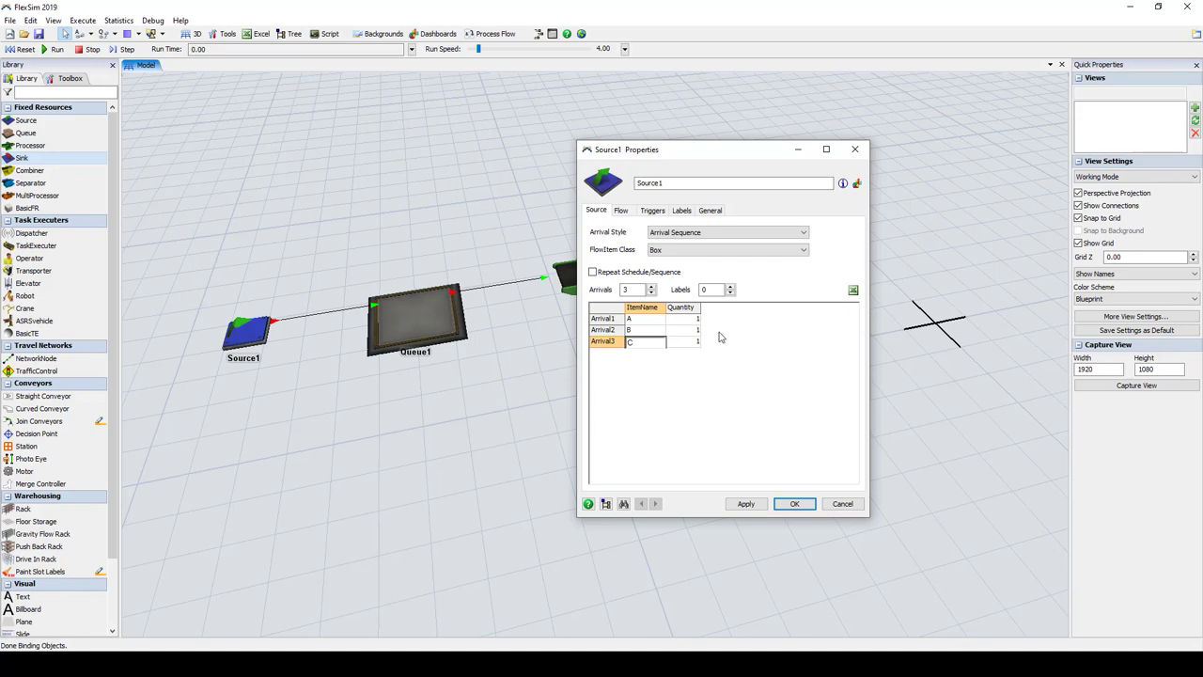
# Step: Set the sequence quantities to 7 for item A and 2 for item B, keeping 1 for item C
pyautogui.click(689, 321)
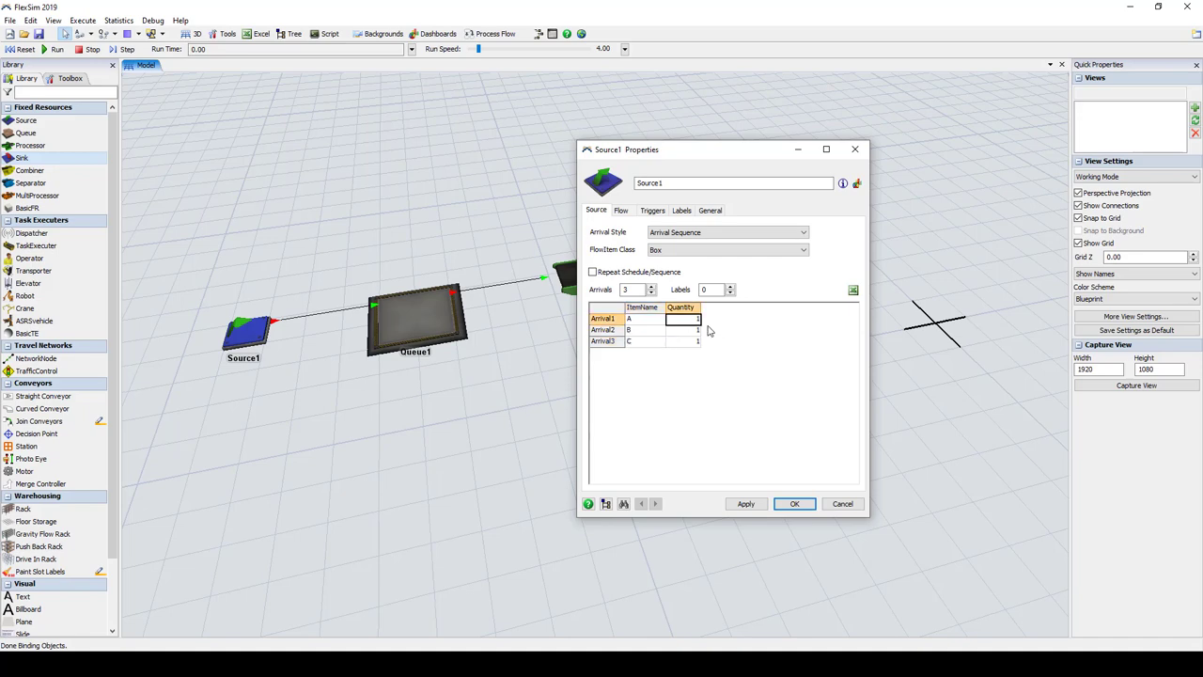
pyautogui.click(691, 332)
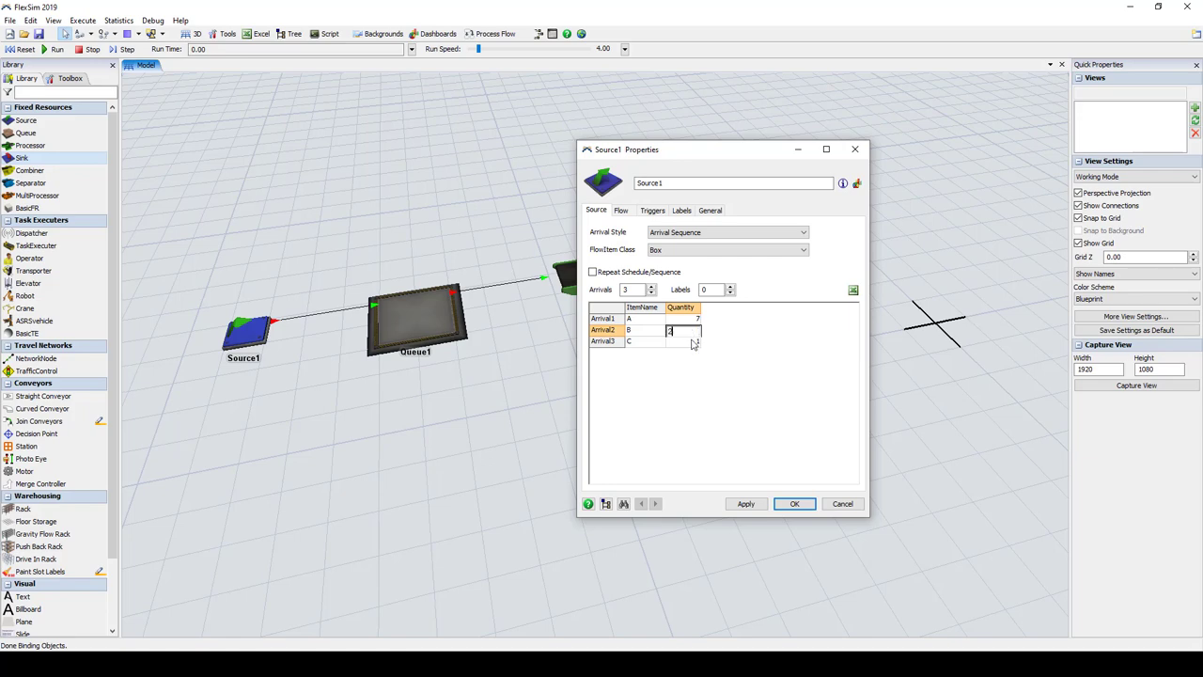
pyautogui.click(691, 344)
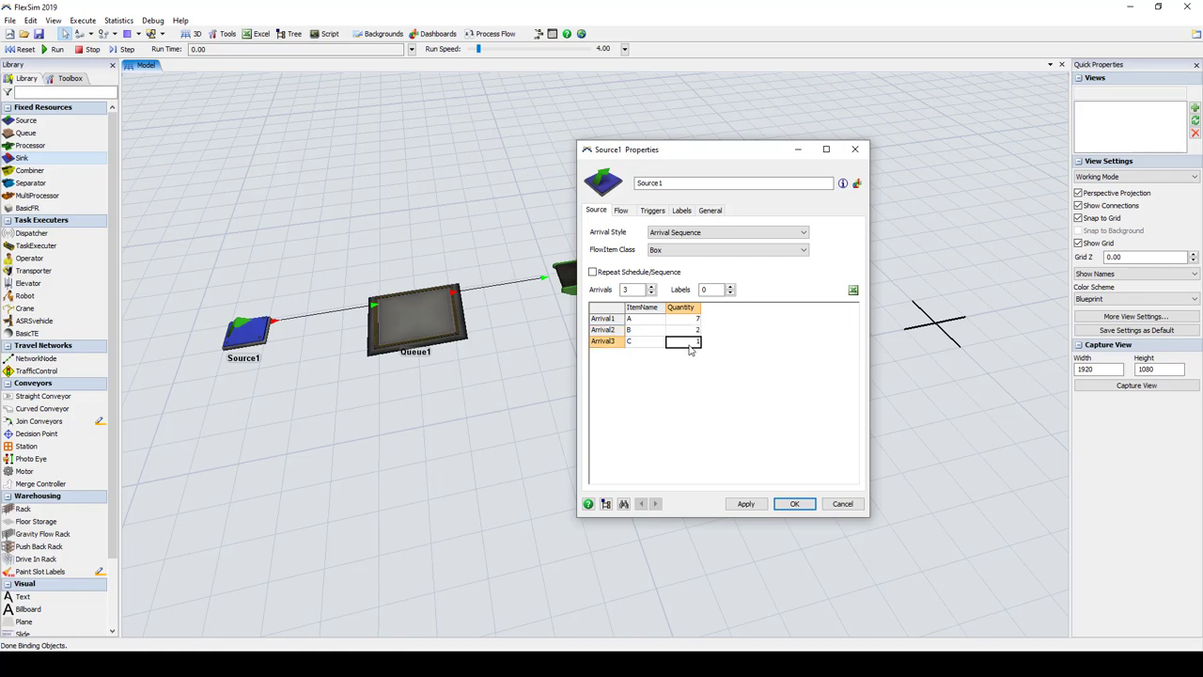
# Step: Enable repeating of the arrival sequence, apply it, and run the model with the properties window moved clear of the processor
pyautogui.click(594, 273)
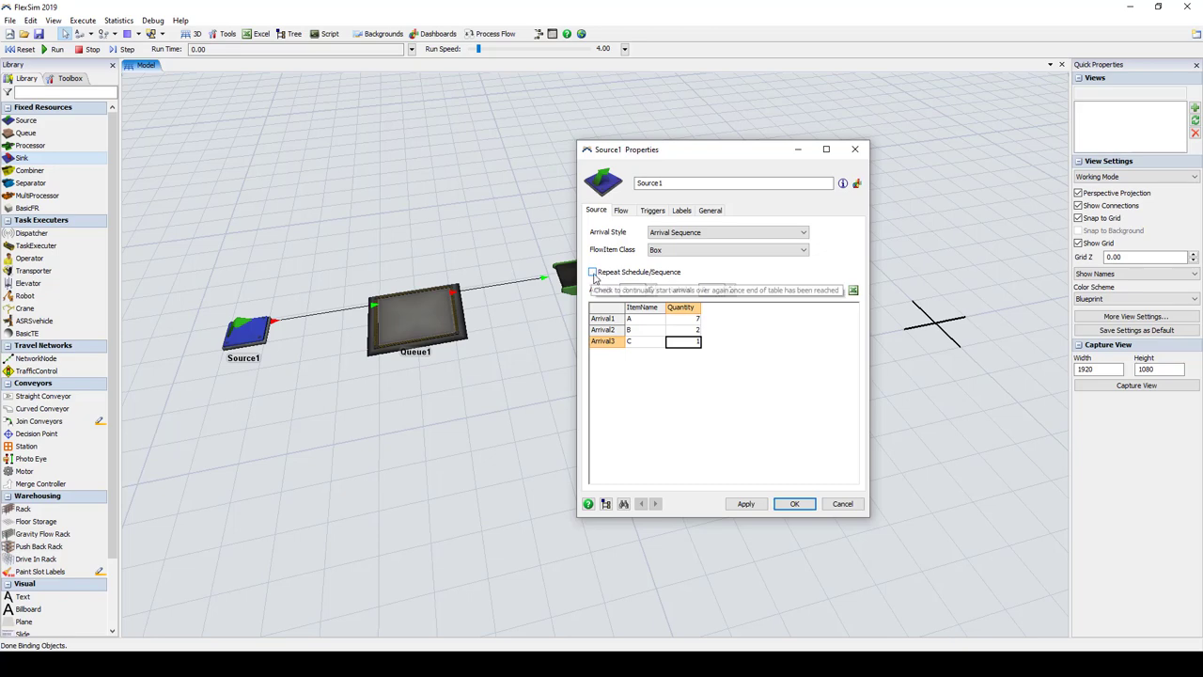
pyautogui.click(745, 504)
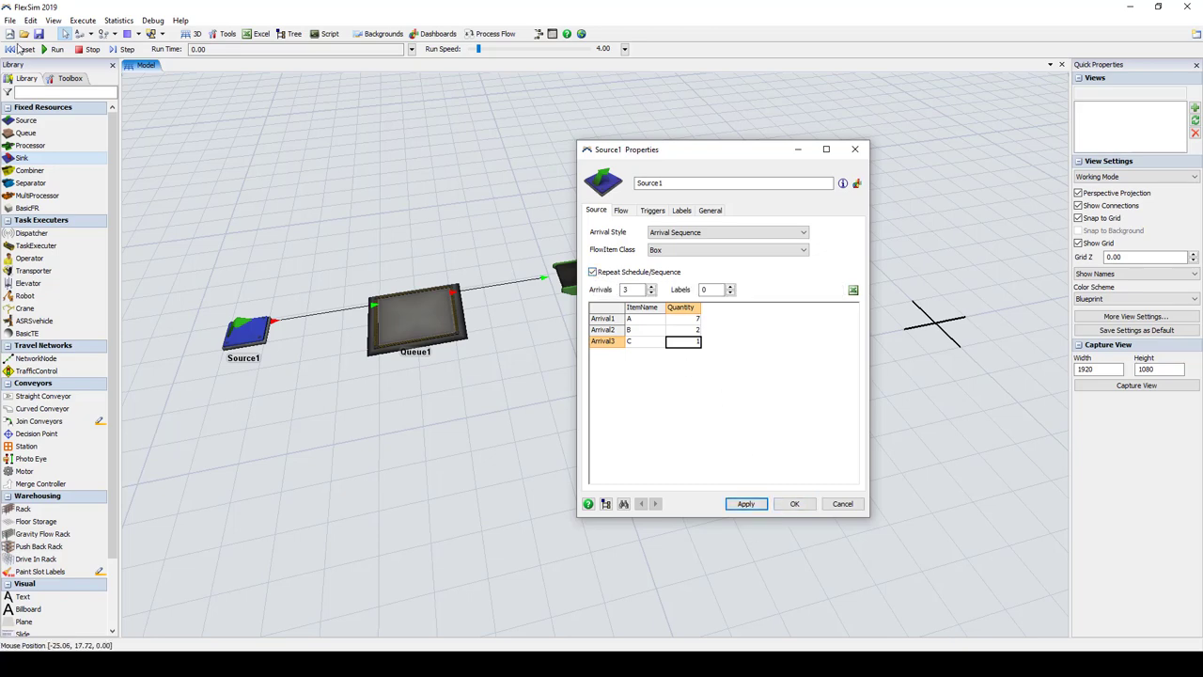
pyautogui.click(53, 49)
pyautogui.moveTo(712, 160); pyautogui.dragTo(821, 170)
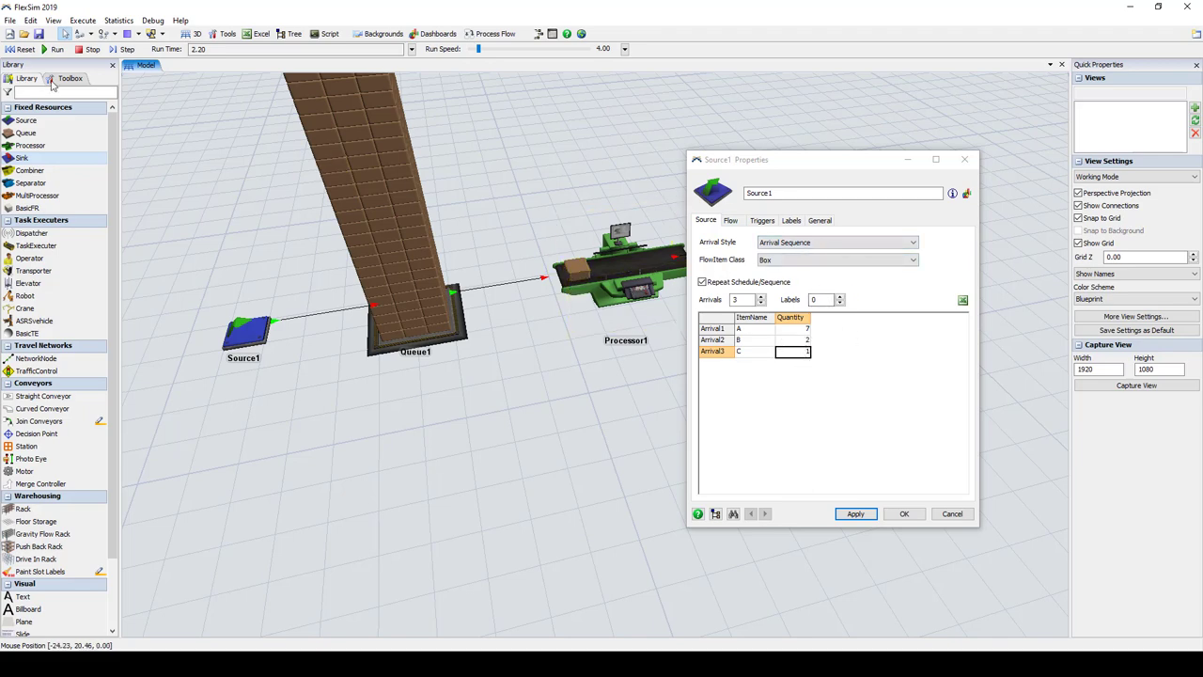
# Step: Examine the item names of the box on the processor and several boxes stacked in the queue
pyautogui.click(577, 272)
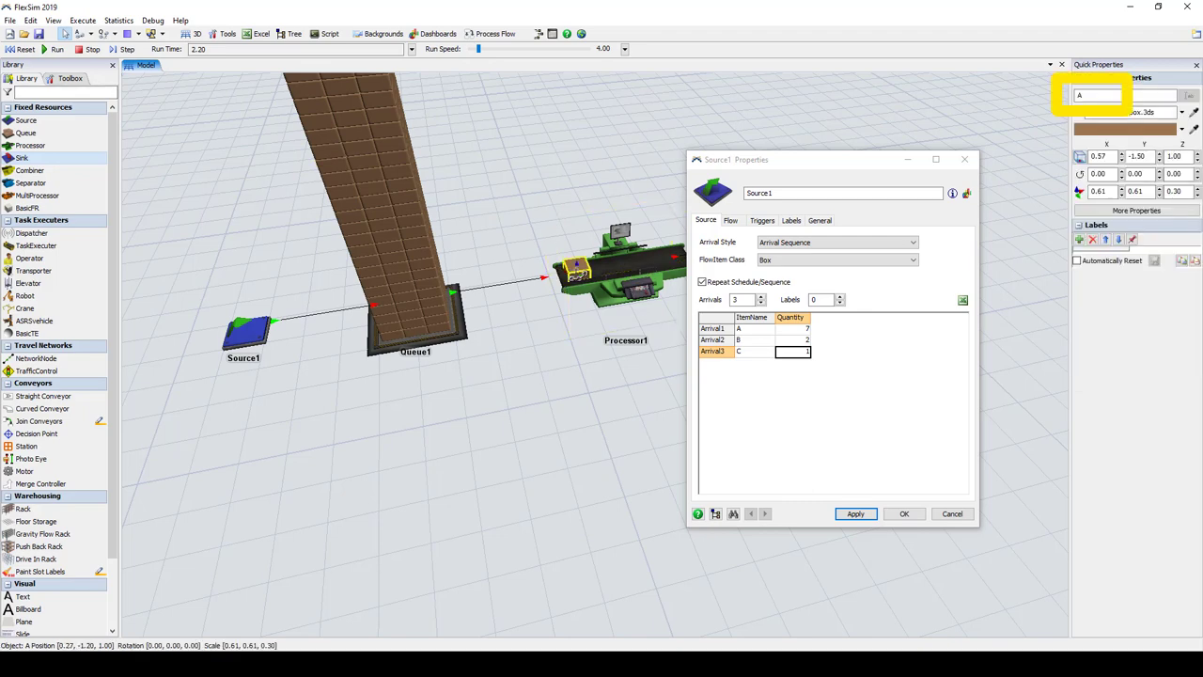
pyautogui.click(413, 326)
pyautogui.click(412, 324)
pyautogui.moveTo(393, 329); pyautogui.dragTo(457, 239)
pyautogui.click(378, 201)
pyautogui.click(406, 210)
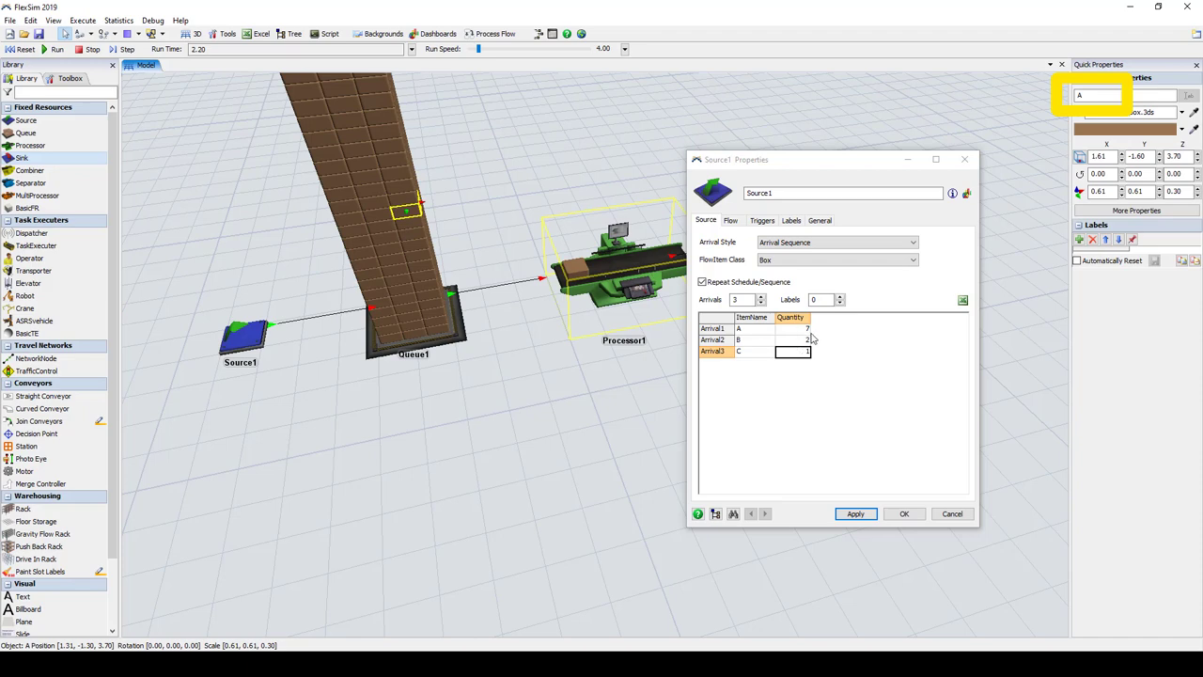
# Step: Change Source1's arrival style to Arrival Schedule and set the number of arrivals to 4
pyautogui.click(809, 242)
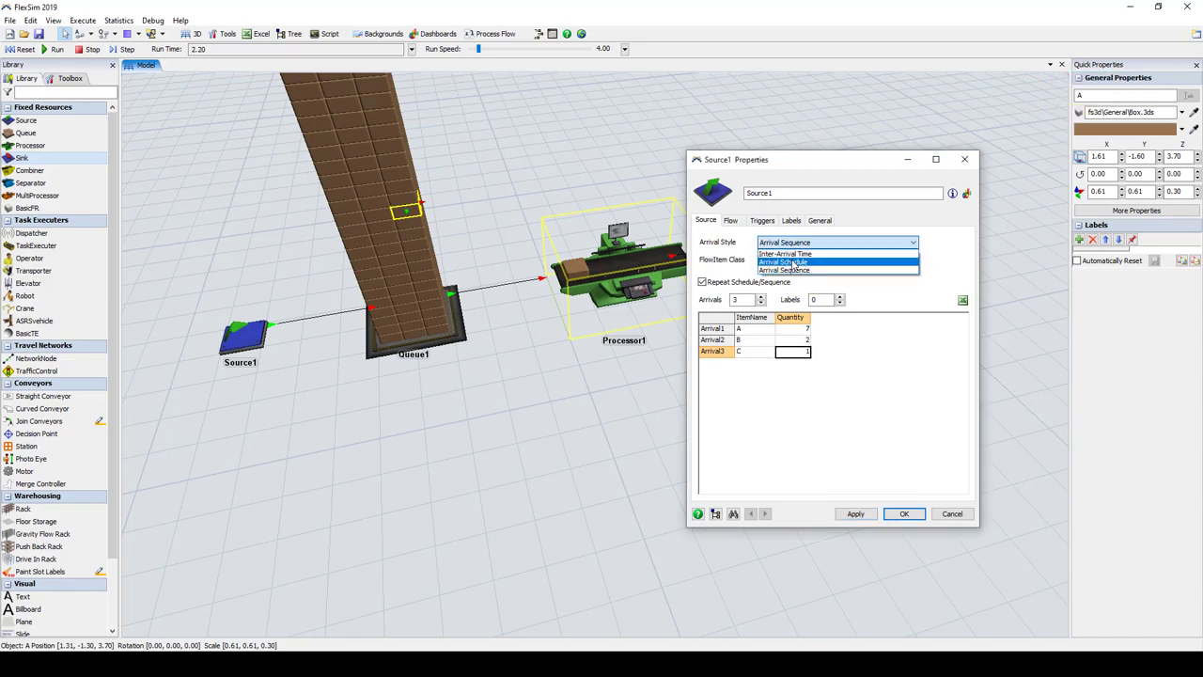
pyautogui.click(794, 262)
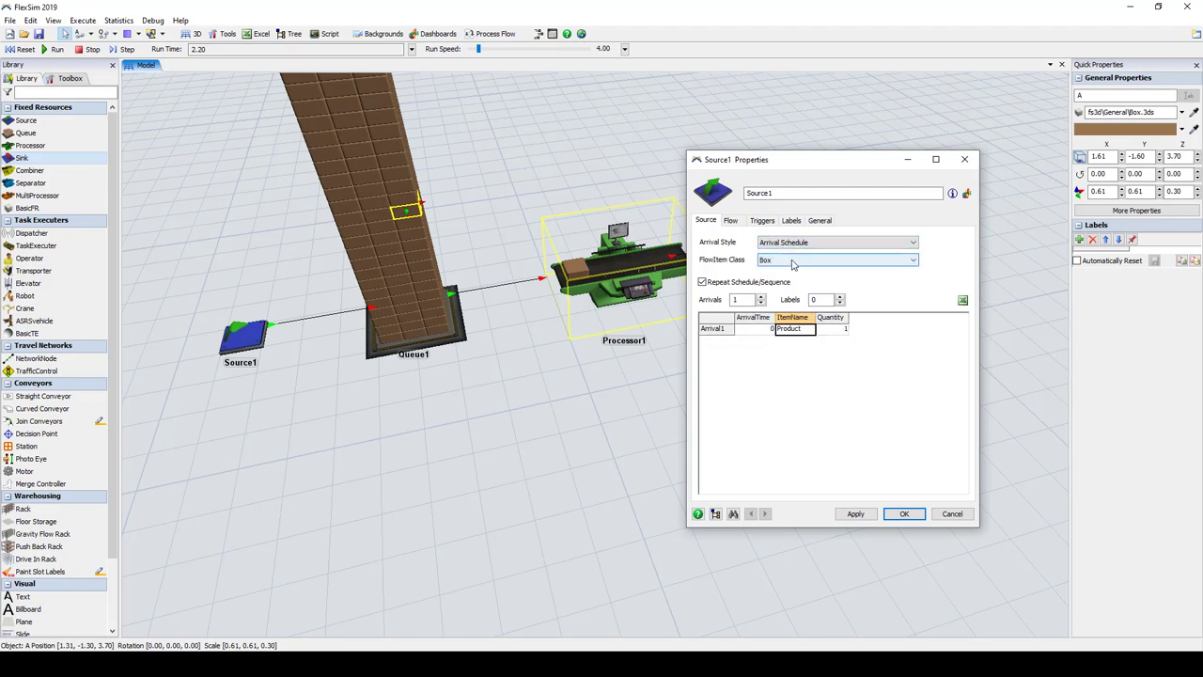
pyautogui.click(761, 296)
pyautogui.click(762, 296)
pyautogui.click(761, 296)
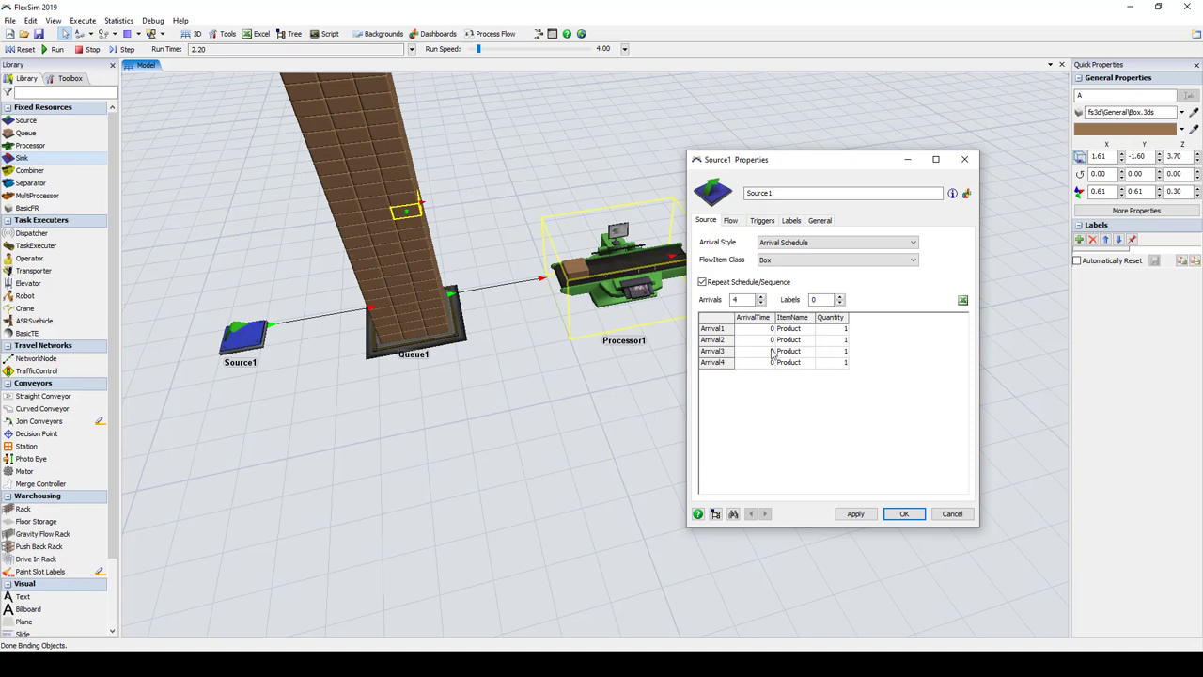
# Step: Fill the first two schedule rows: item A at time 0 with quantity 7, item B at time 10 with quantity 2
pyautogui.click(768, 331)
pyautogui.click(804, 330)
pyautogui.write('A')
pyautogui.click(841, 329)
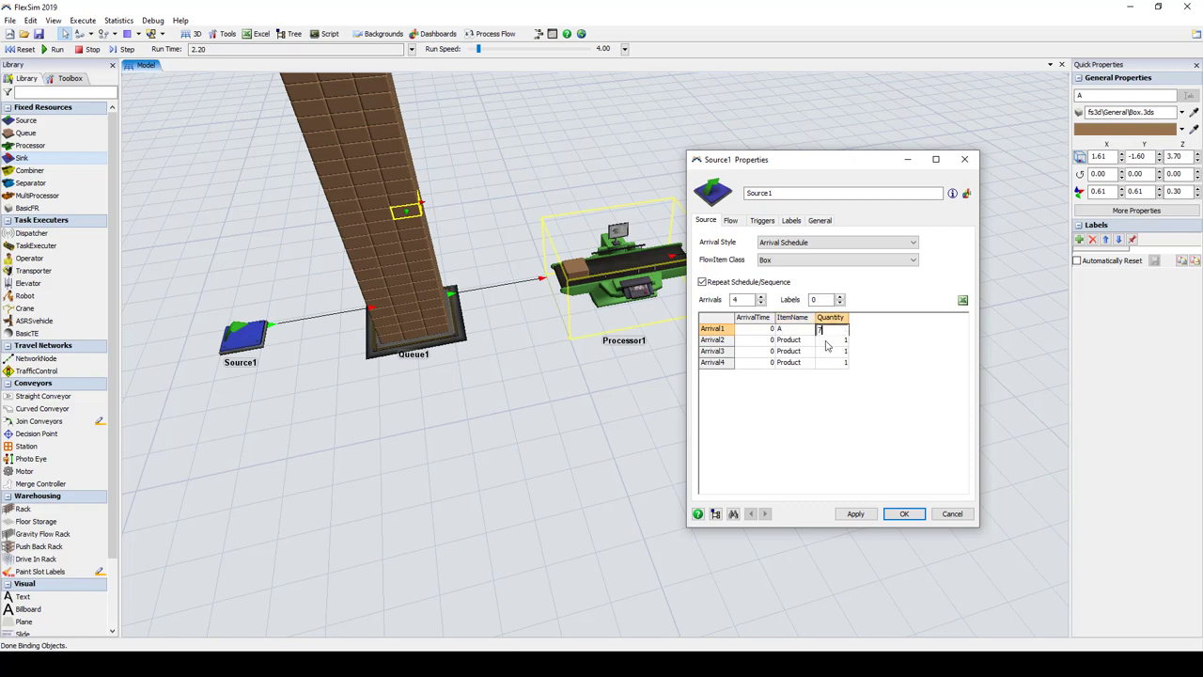
pyautogui.click(769, 343)
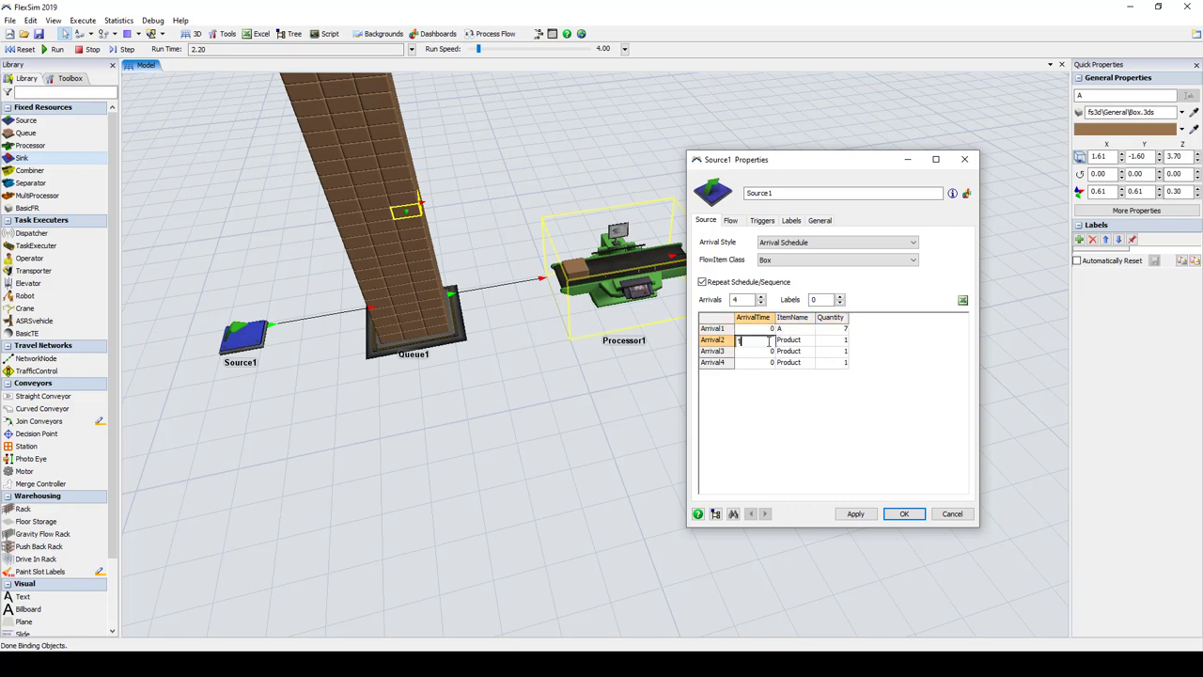
pyautogui.write('10')
pyautogui.click(794, 344)
pyautogui.press('Tab')
pyautogui.write('2')
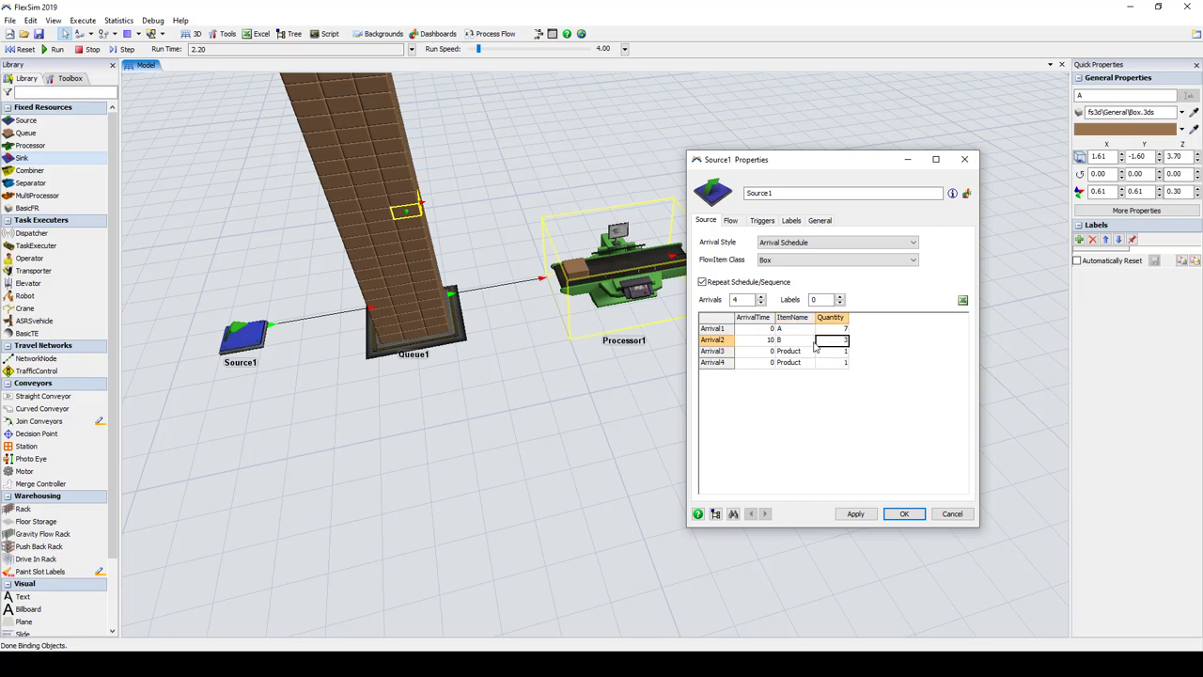
pyautogui.press('Tab')
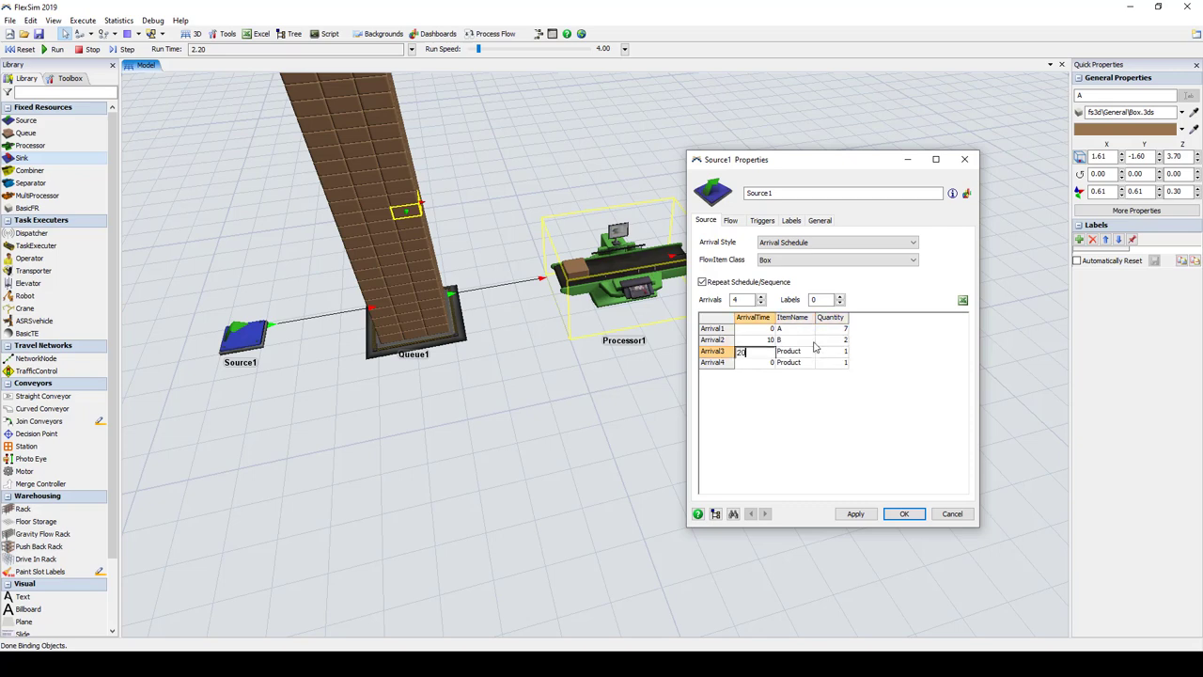
# Step: Fill the last two schedule rows: item C at time 20 with quantity 1, item D at time 30 with quantity 5
pyautogui.write('20')
pyautogui.click(814, 349)
pyautogui.write('C')
pyautogui.press('Tab')
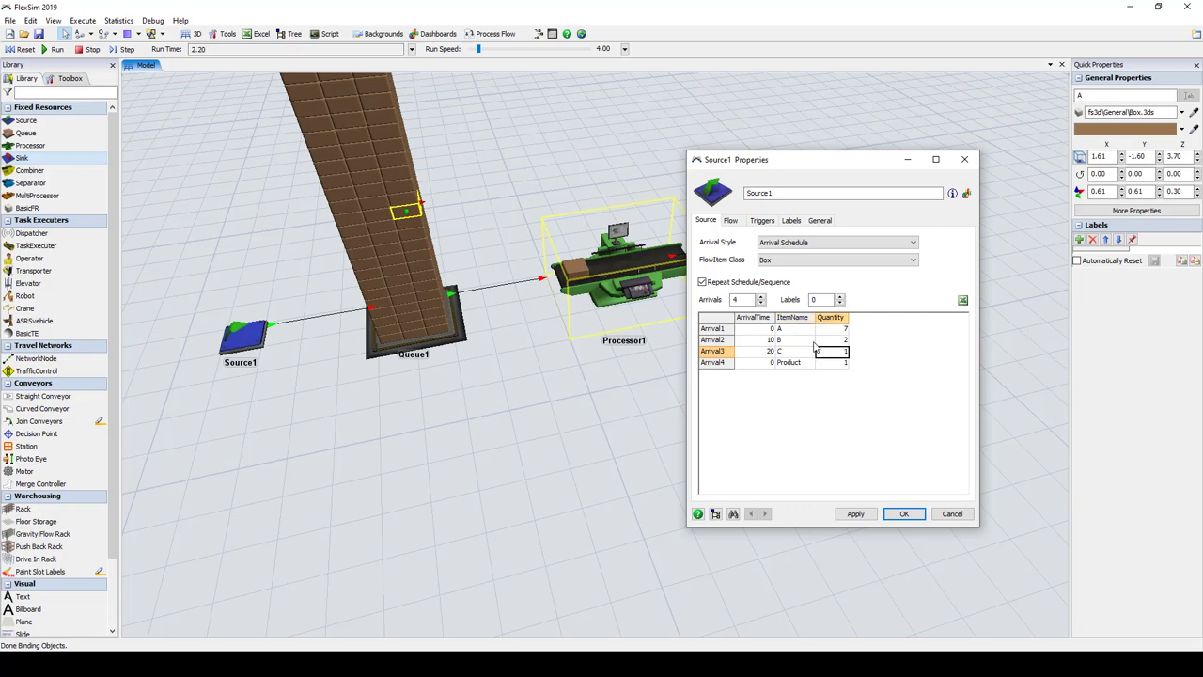
pyautogui.write('1')
pyautogui.press('Tab')
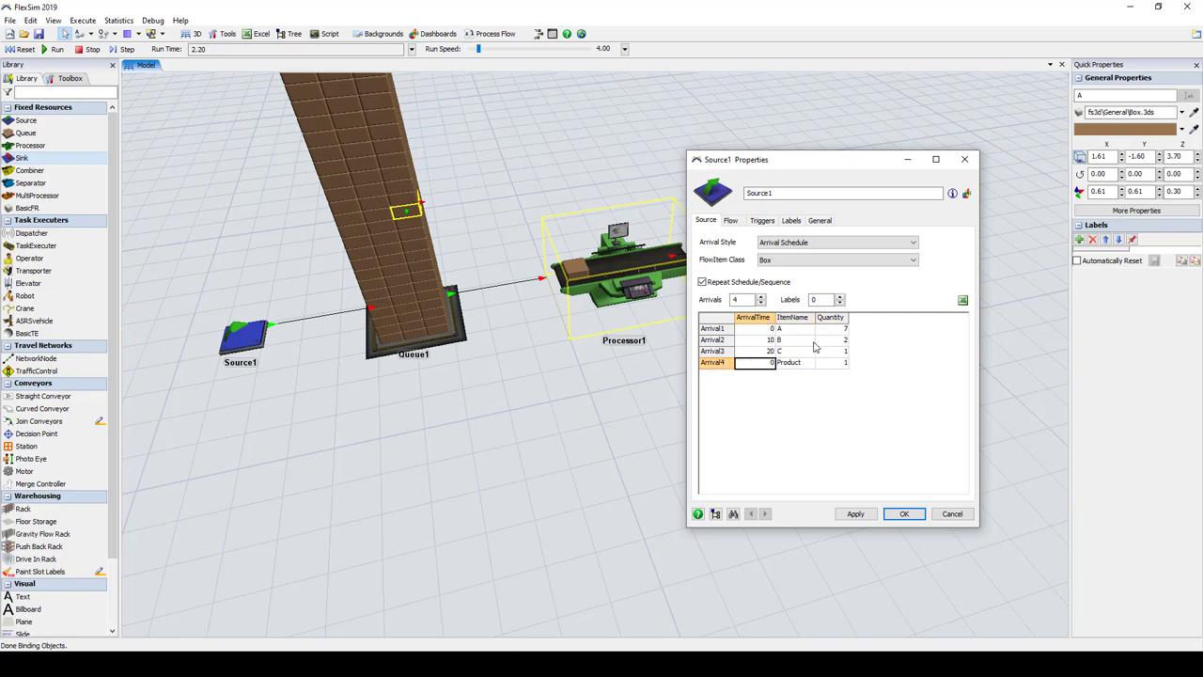
pyautogui.write('30')
pyautogui.press('Tab')
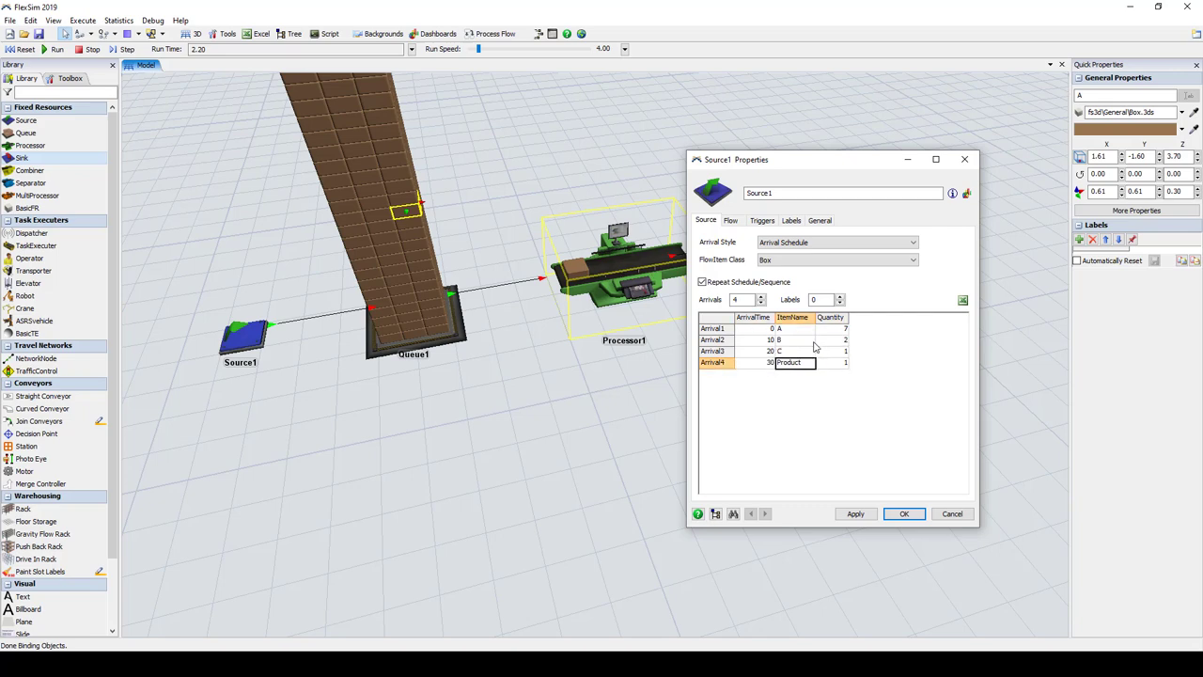
pyautogui.write('D')
pyautogui.press('Tab')
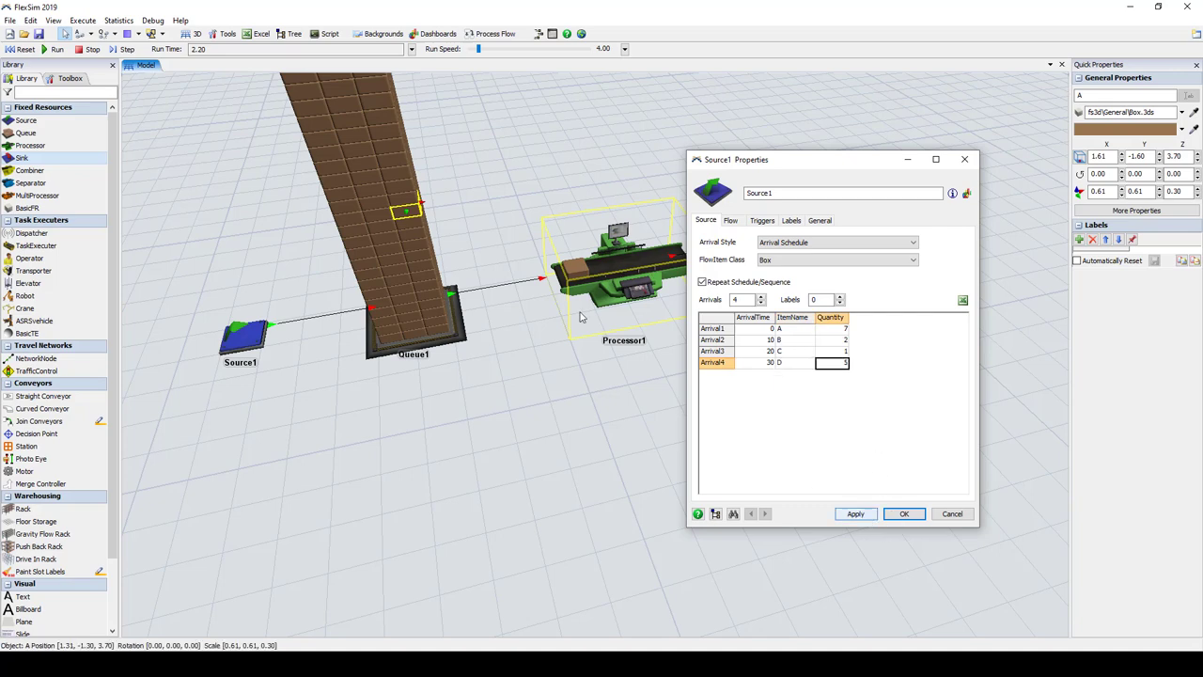
# Step: Reset the model, run it to a time before 10, and check the item names on the processor and in the queue
pyautogui.click(22, 49)
pyautogui.click(54, 53)
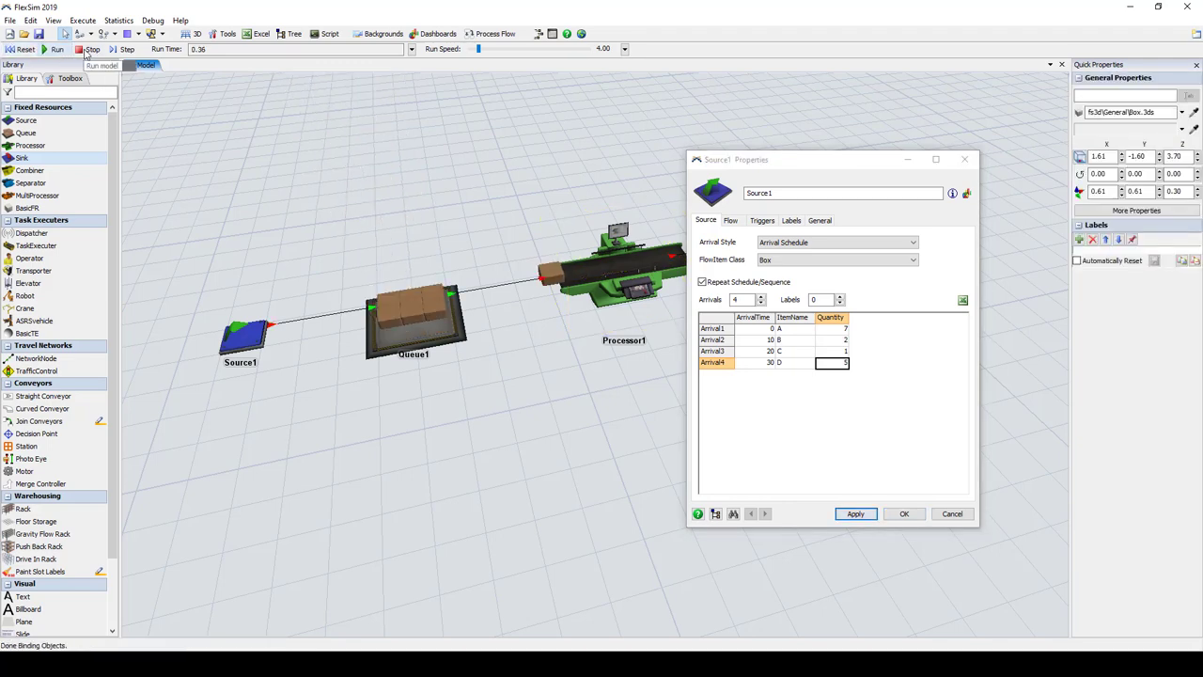
pyautogui.click(92, 52)
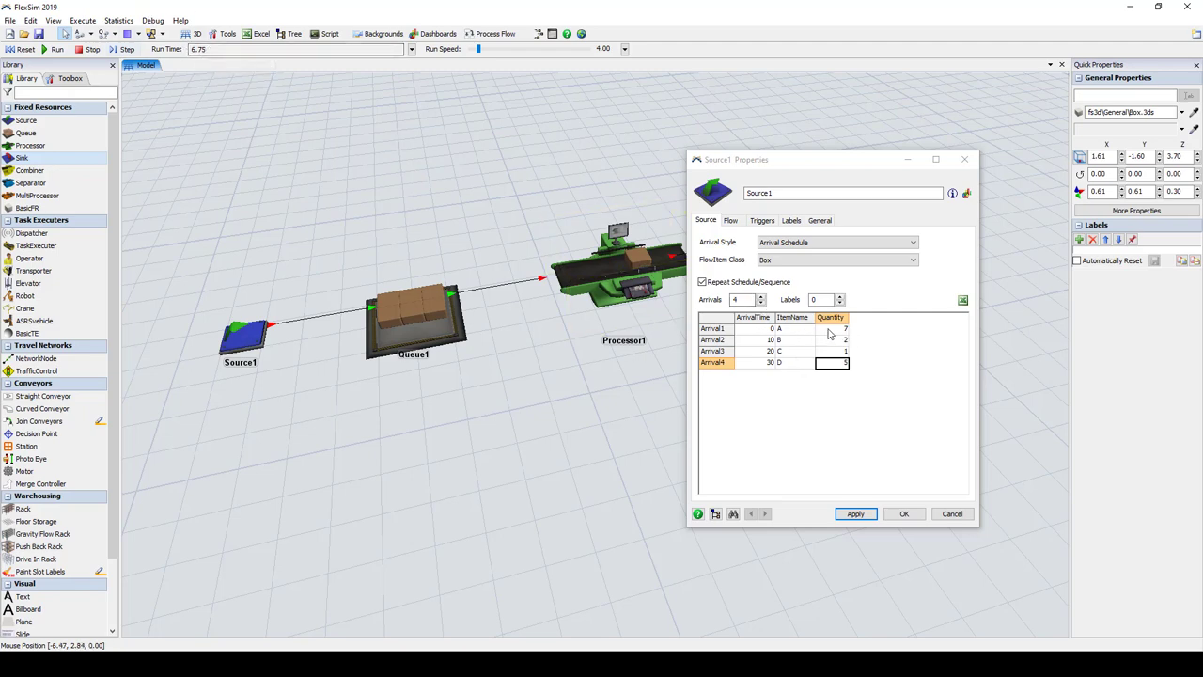
pyautogui.click(636, 255)
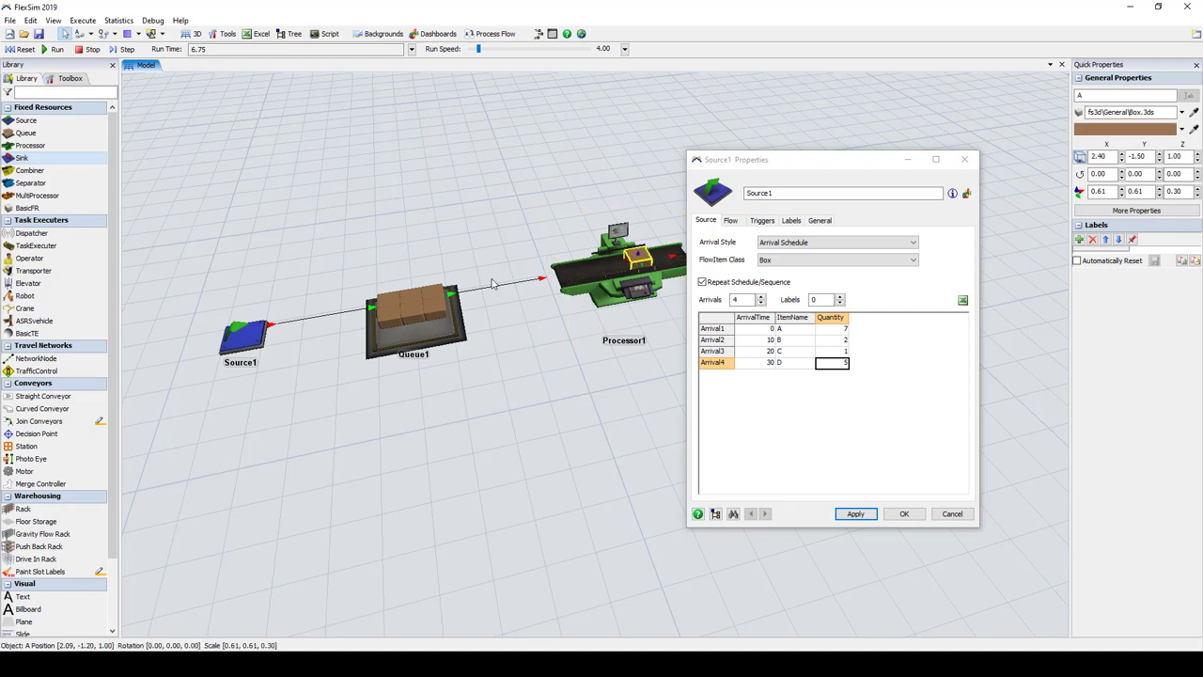
pyautogui.click(434, 307)
pyautogui.click(385, 299)
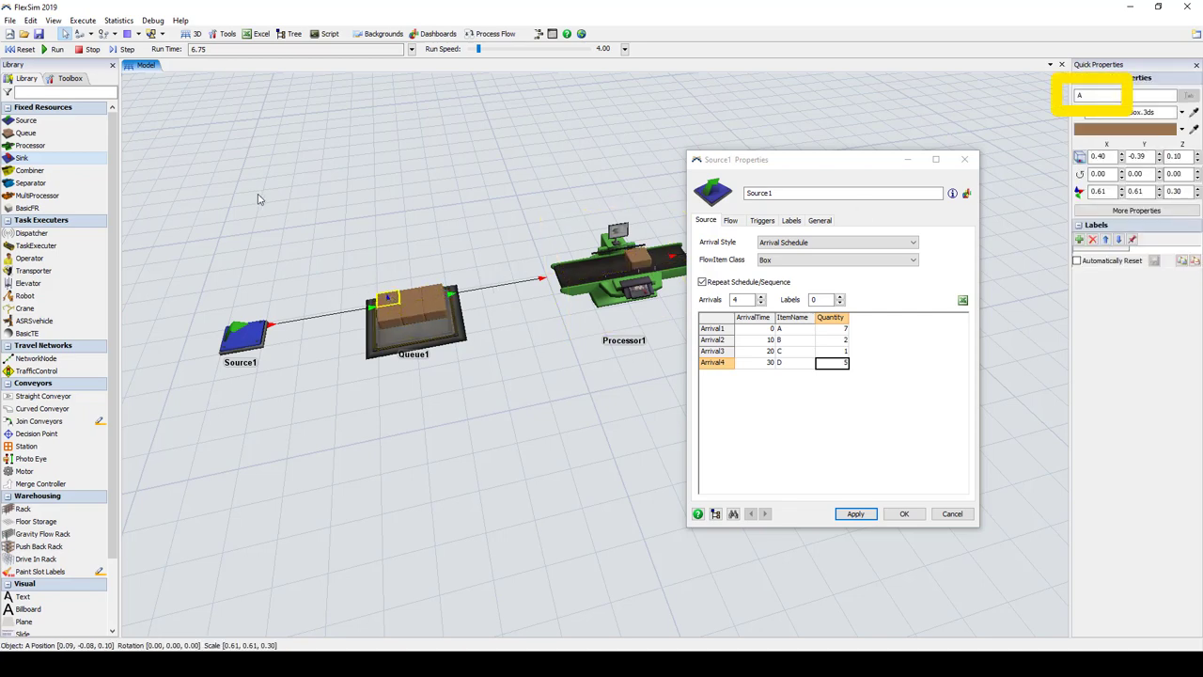
# Step: Resume the run past time 10, check the item names of the boxes in the queue, and run on to about time 29
pyautogui.click(54, 48)
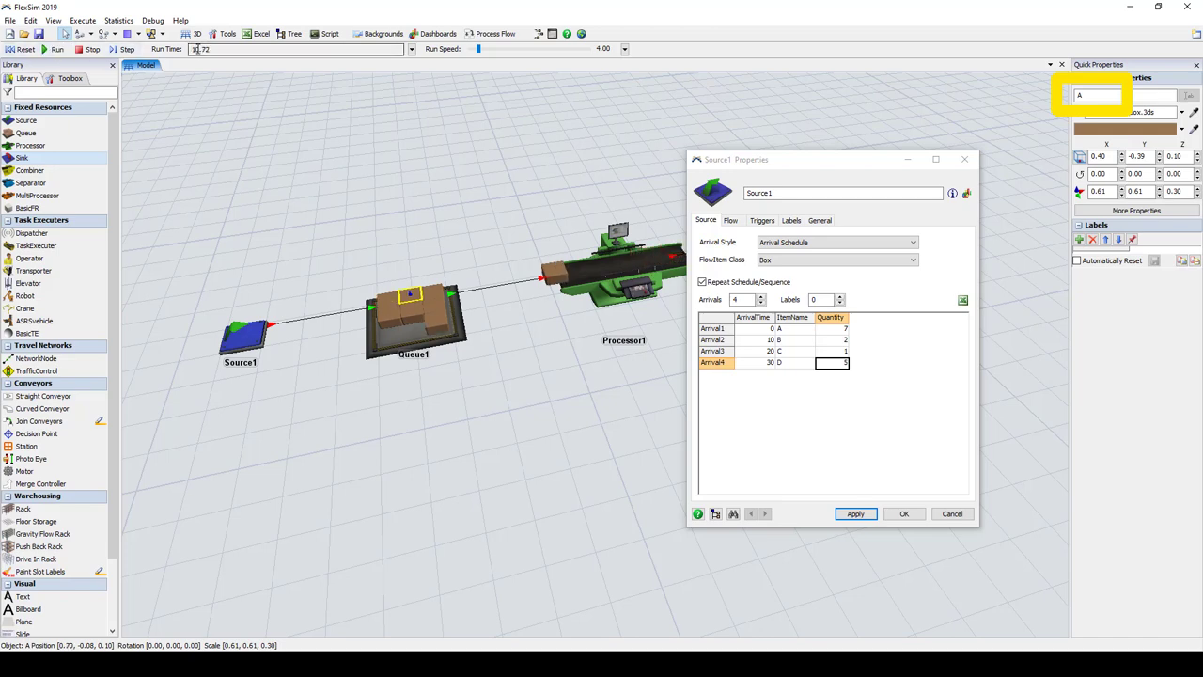
pyautogui.click(93, 49)
pyautogui.click(431, 323)
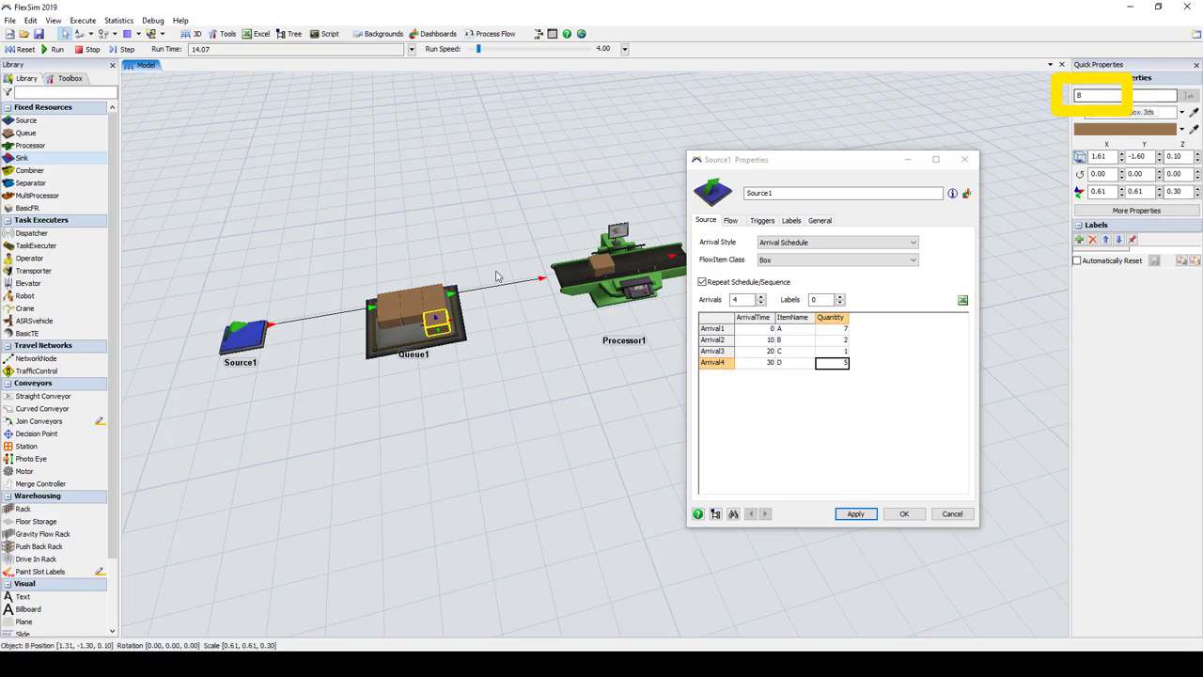
pyautogui.moveTo(432, 322); pyautogui.dragTo(435, 306)
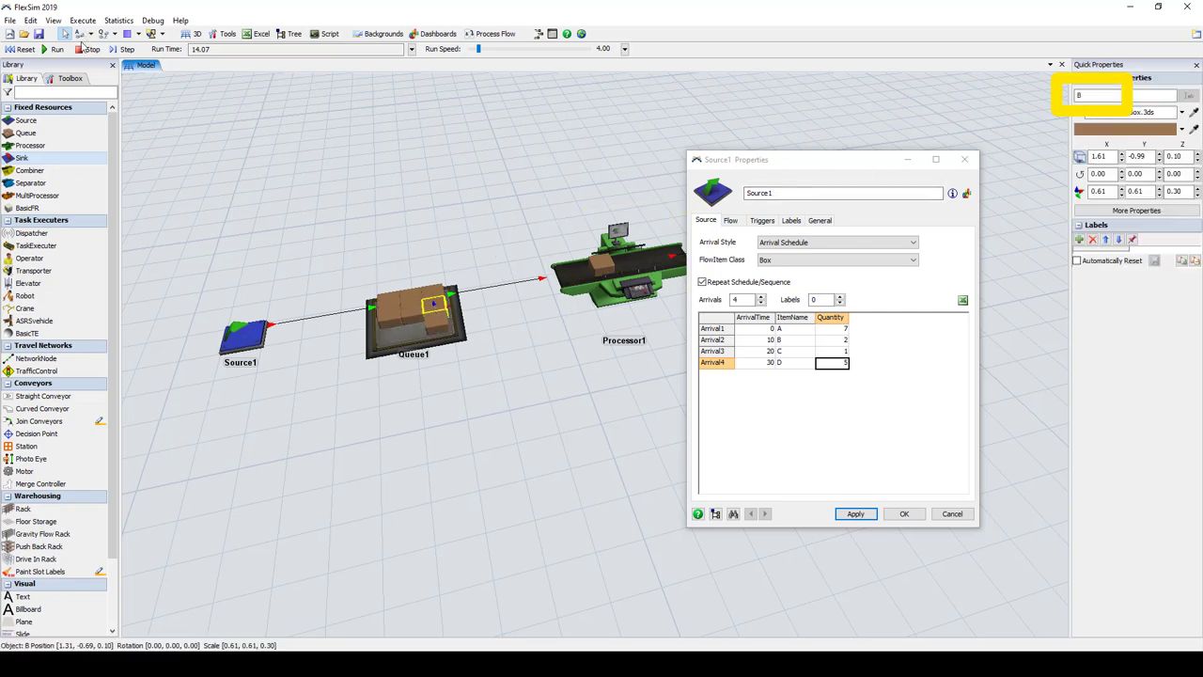
pyautogui.hotkey('ctrl', 'space')
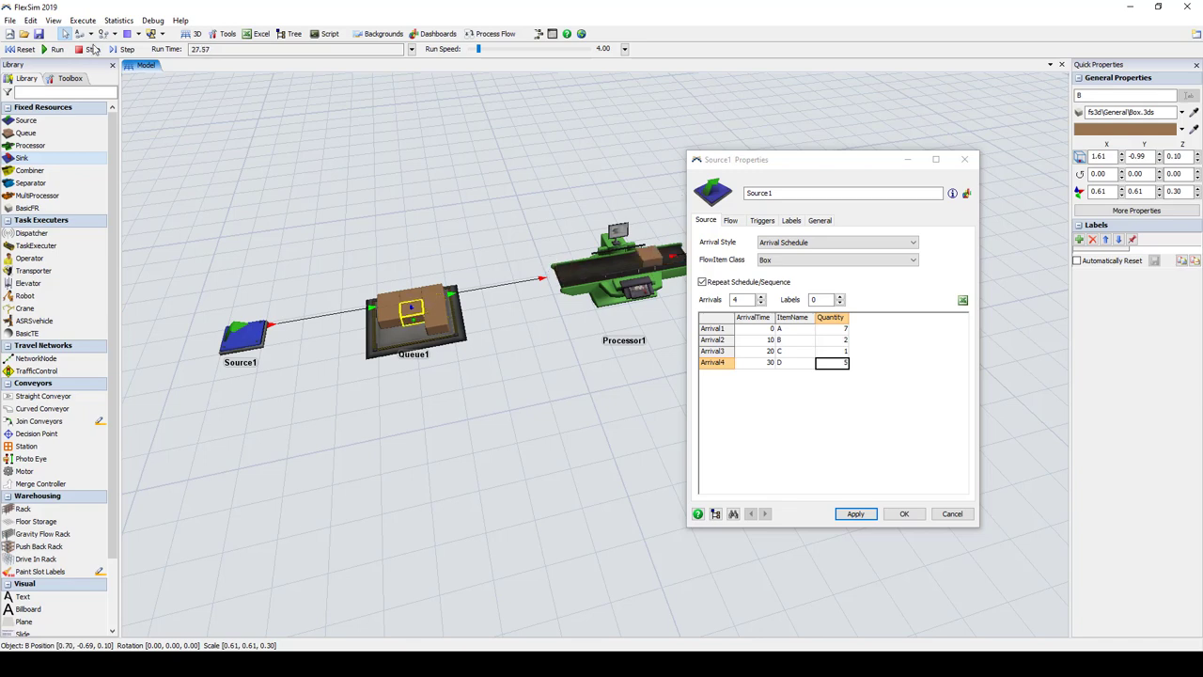
pyautogui.click(615, 401)
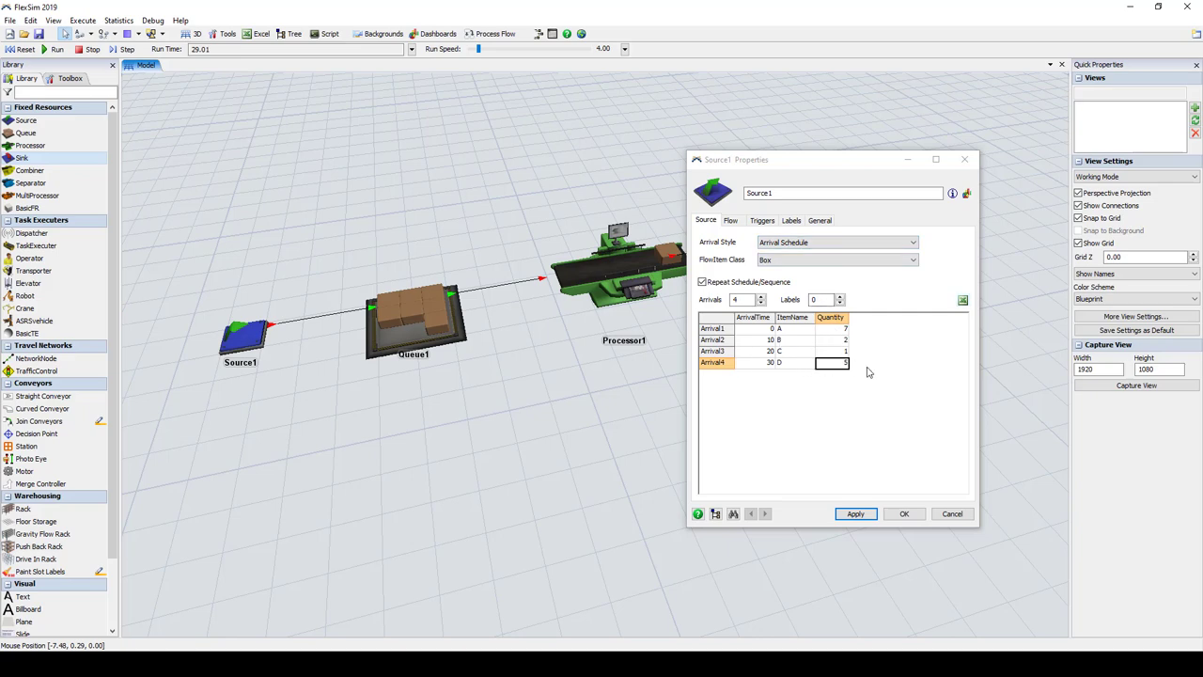
# Step: View the Excel import settings for Source1's arrival schedule and close them without importing
pyautogui.click(962, 300)
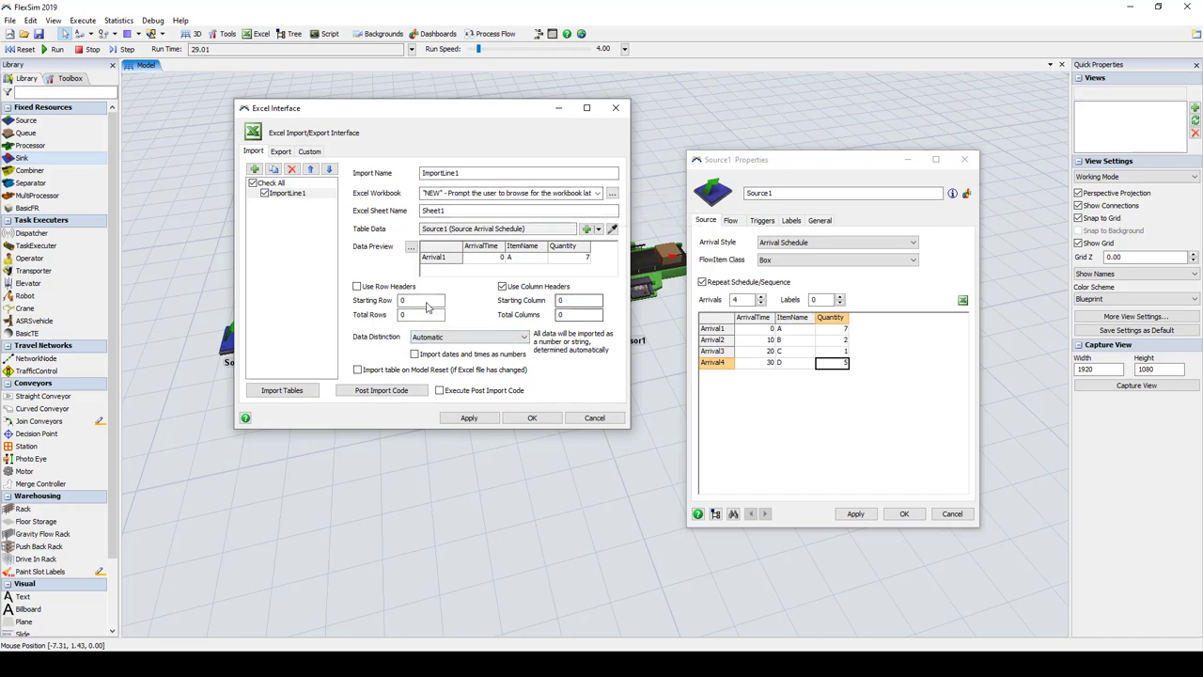
pyautogui.click(594, 418)
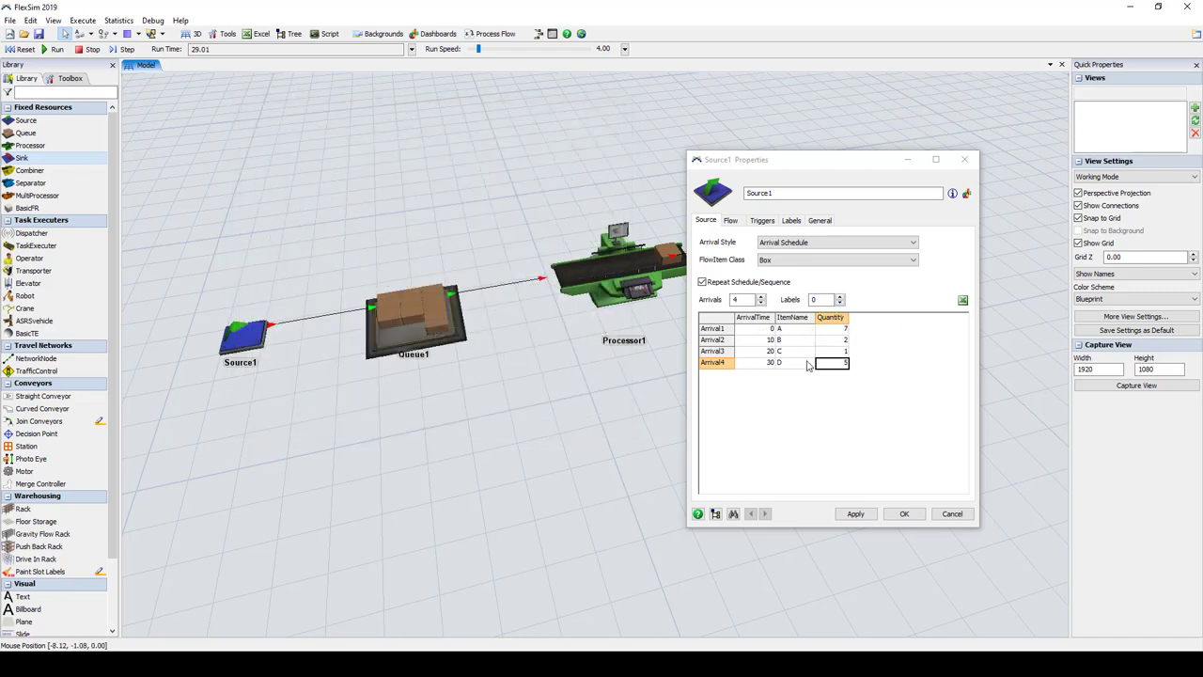
# Step: Add two label columns to the arrival schedule and name them Temps1 and Temps2
pyautogui.click(841, 297)
pyautogui.click(841, 297)
pyautogui.doubleClick(874, 319)
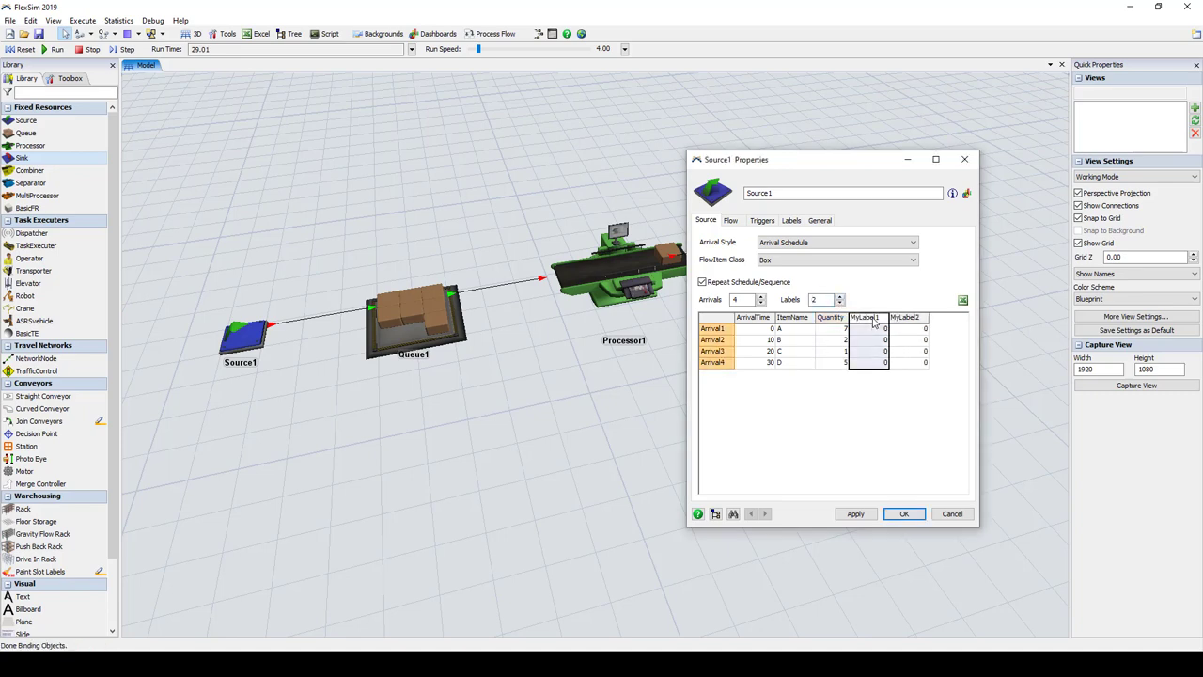
pyautogui.write('Temps1')
pyautogui.press('Tab')
pyautogui.write('Temps2')
pyautogui.press('Return')
pyautogui.press('Left')
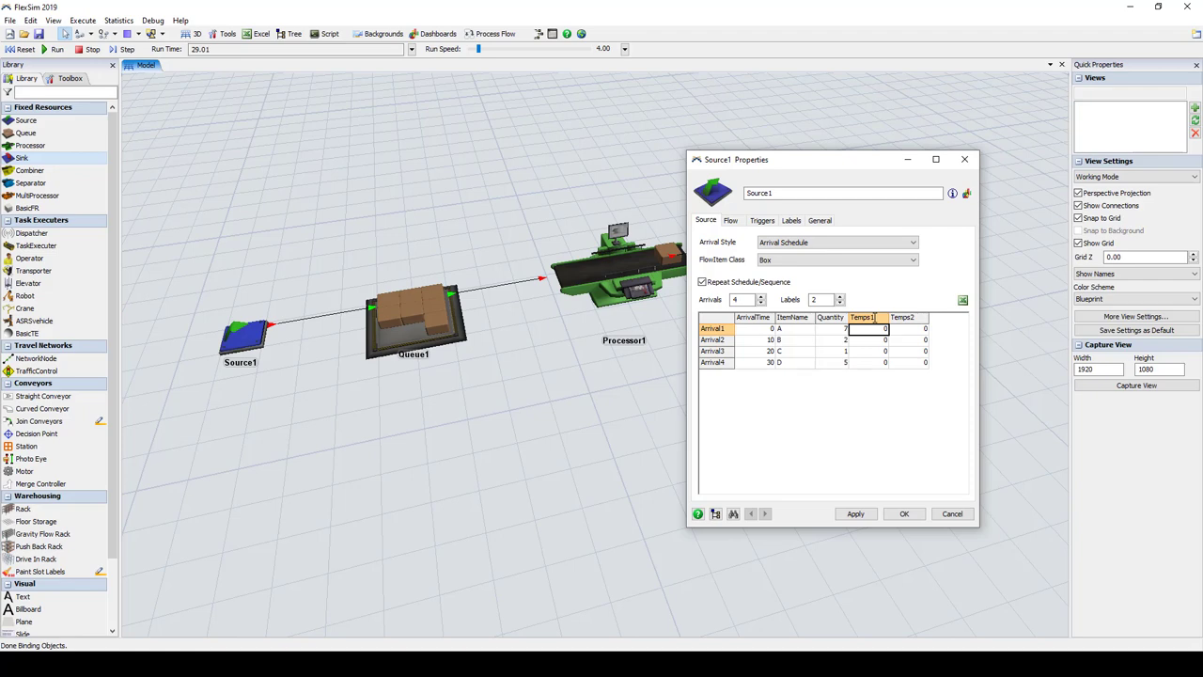
# Step: Set the Temps1 labels of the four arrivals to 45, 24, 32 and 45
pyautogui.write('45')
pyautogui.press('Return')
pyautogui.write('24')
pyautogui.press('Return')
pyautogui.write('32')
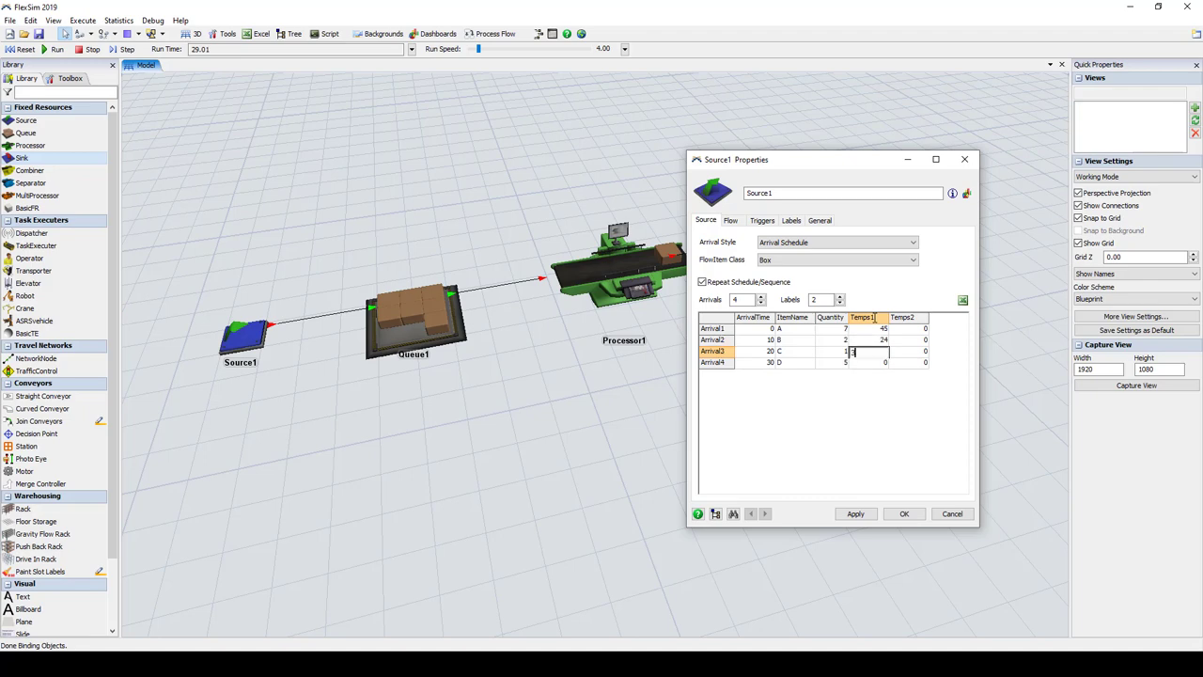
pyautogui.press('Right')
pyautogui.write('56')
pyautogui.press('Left')
pyautogui.press('Down')
pyautogui.write('45')
# Step: Set the Temps2 labels of the four arrivals to 5, 6, 7 and 5
pyautogui.press('Right')
pyautogui.press('Up')
pyautogui.press('Up')
pyautogui.press('Up')
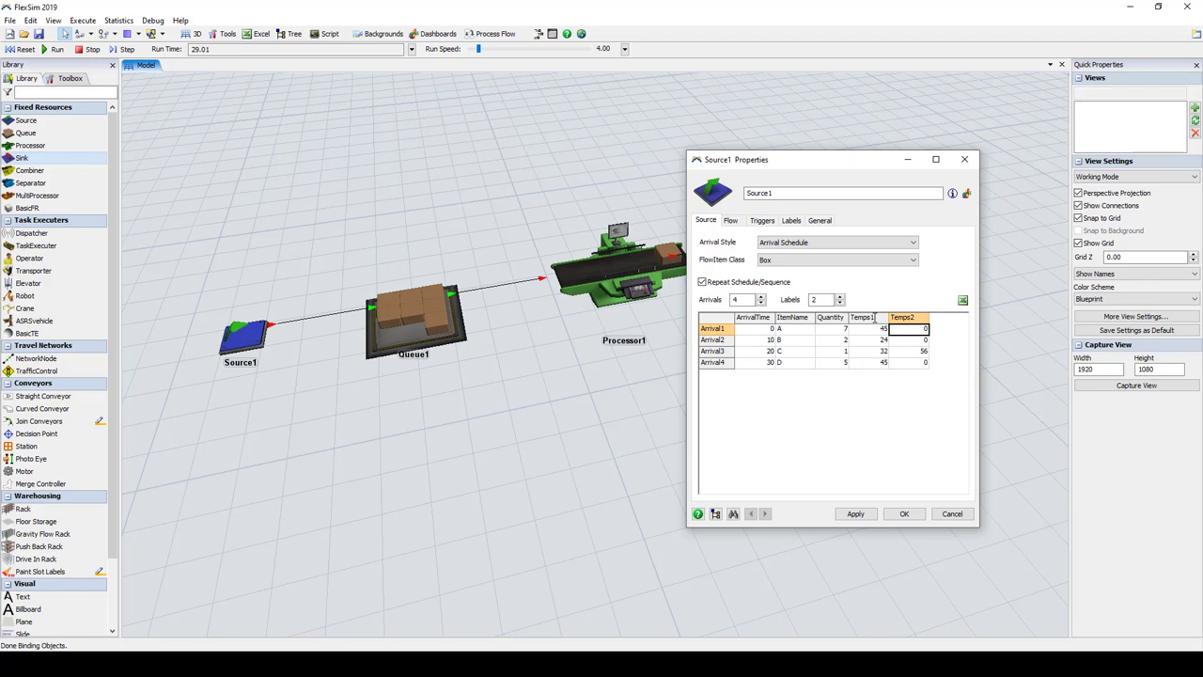
pyautogui.write('5')
pyautogui.press('Return')
pyautogui.write('6')
pyautogui.press('Return')
pyautogui.write('7')
pyautogui.press('Return')
pyautogui.write('5')
pyautogui.press('Up')
pyautogui.press('Up')
pyautogui.press('Up')
# Step: Apply the labelled schedule, reset and run the model, and inspect the labels of the box on the processor
pyautogui.click(863, 515)
pyautogui.click(21, 49)
pyautogui.click(57, 49)
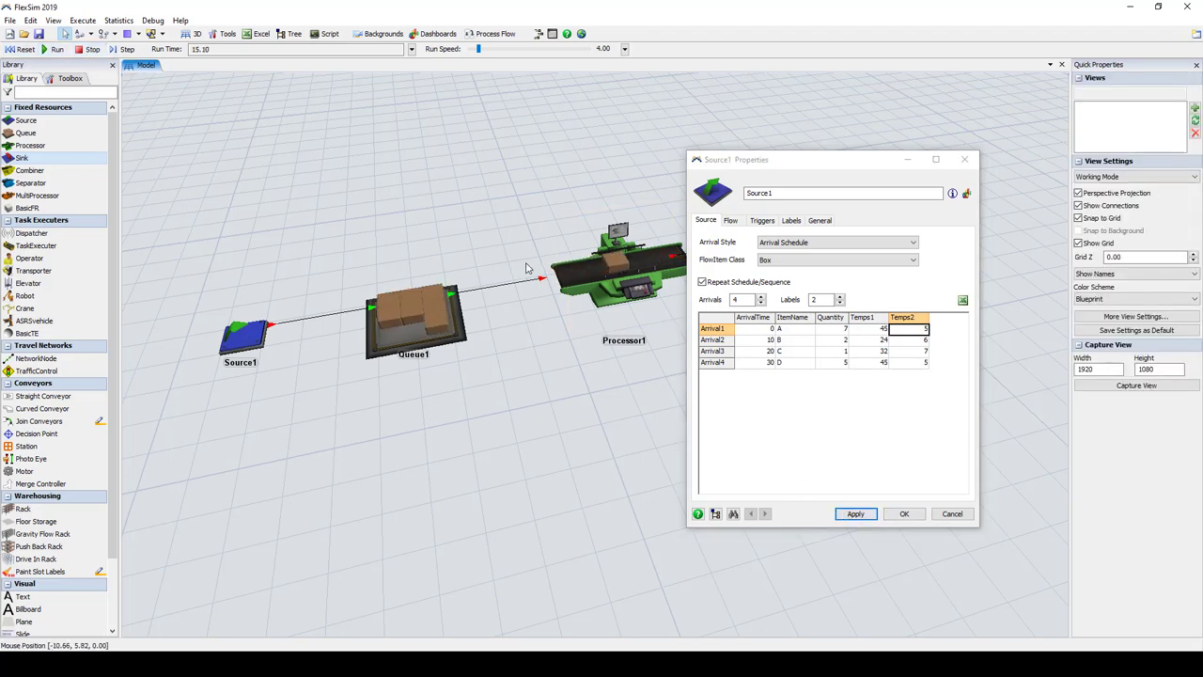
pyautogui.click(618, 263)
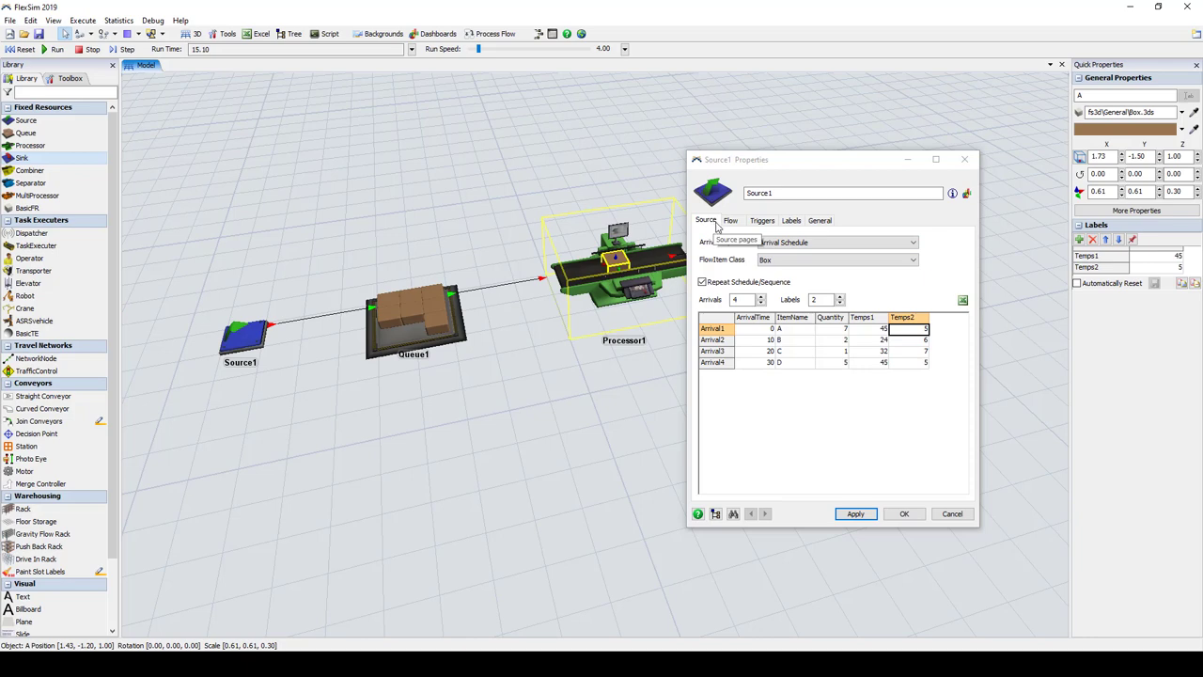
# Step: Review the properties of Queue1 and Processor1 and the Flow, Triggers, Labels and General pages of Source1, and close Source1's properties
pyautogui.doubleClick(385, 343)
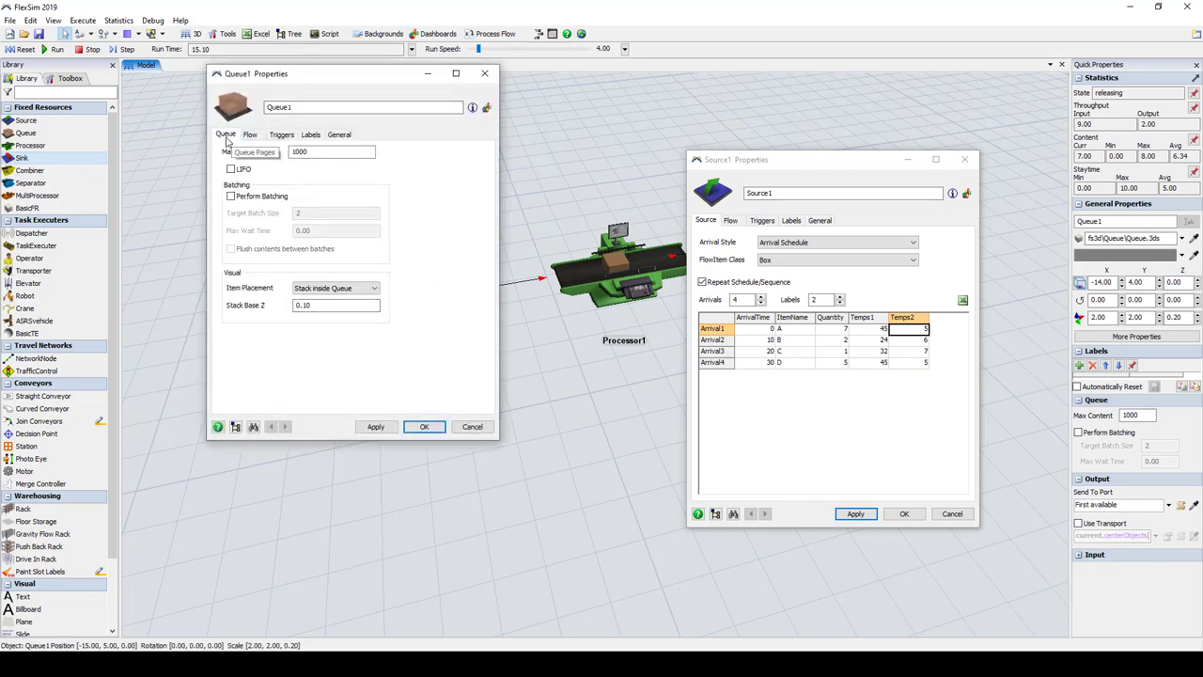
pyautogui.doubleClick(609, 299)
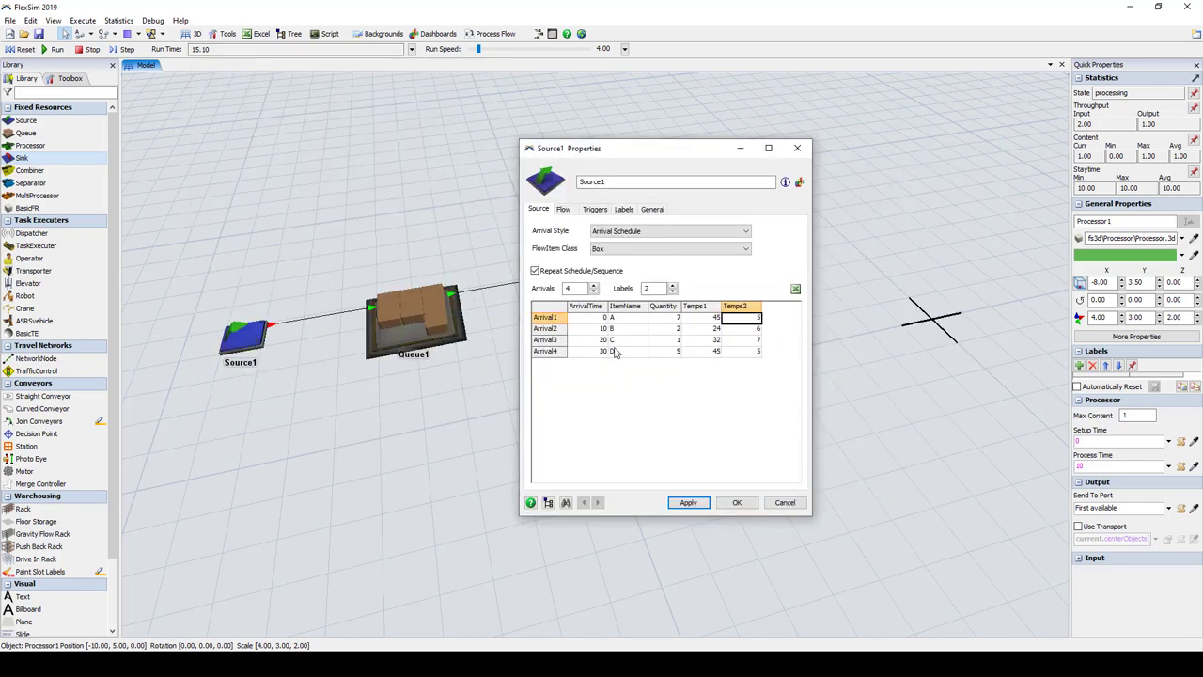
pyautogui.click(573, 210)
pyautogui.click(595, 210)
pyautogui.click(624, 210)
pyautogui.click(653, 210)
pyautogui.click(574, 210)
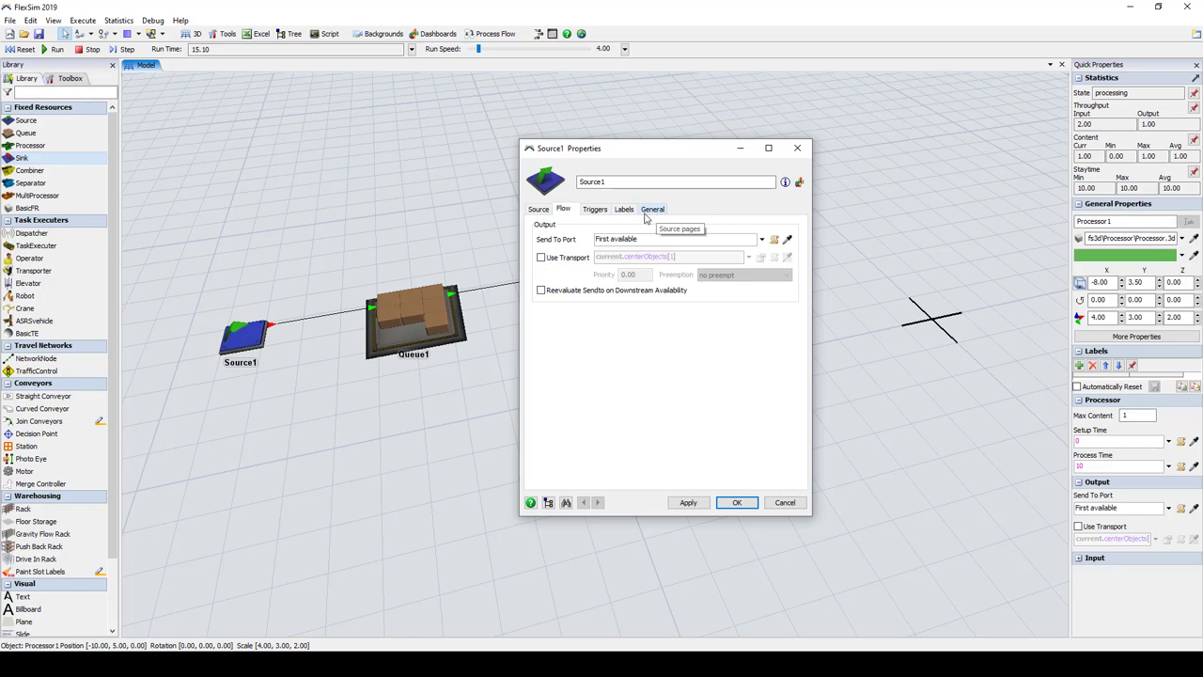
pyautogui.click(784, 503)
# Step: Open the properties of Queue1 and reposition the properties window over the model view
pyautogui.moveTo(392, 398); pyautogui.dragTo(399, 397)
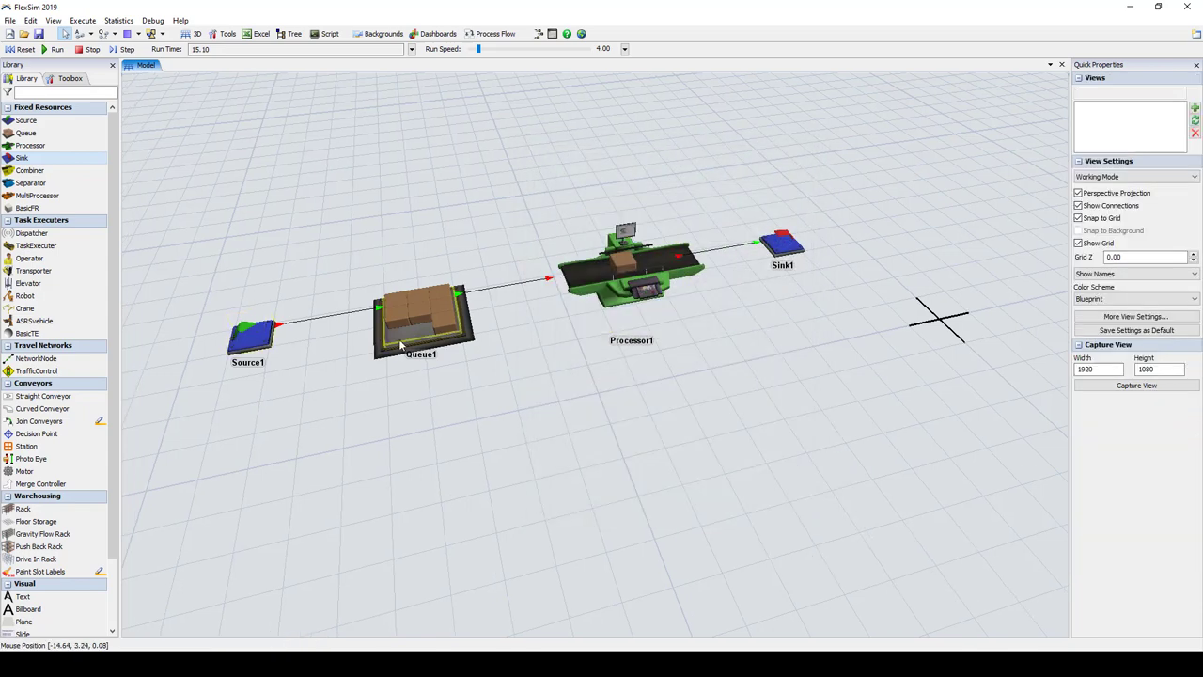
pyautogui.doubleClick(400, 345)
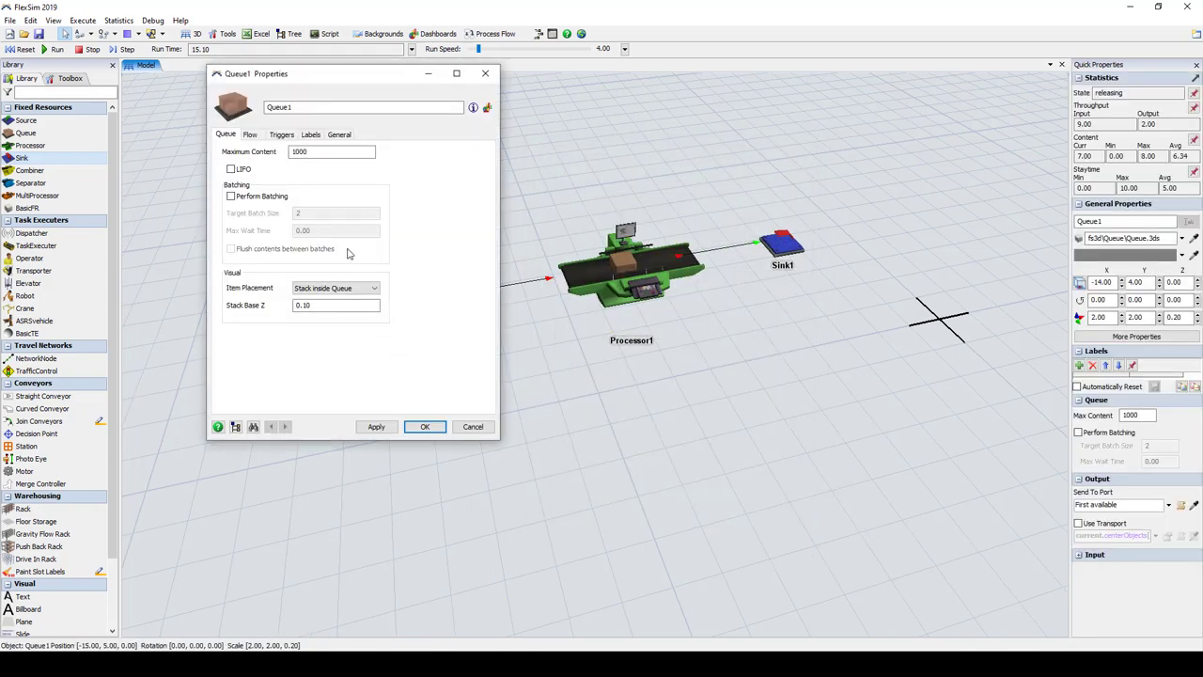
pyautogui.moveTo(327, 77); pyautogui.dragTo(461, 98)
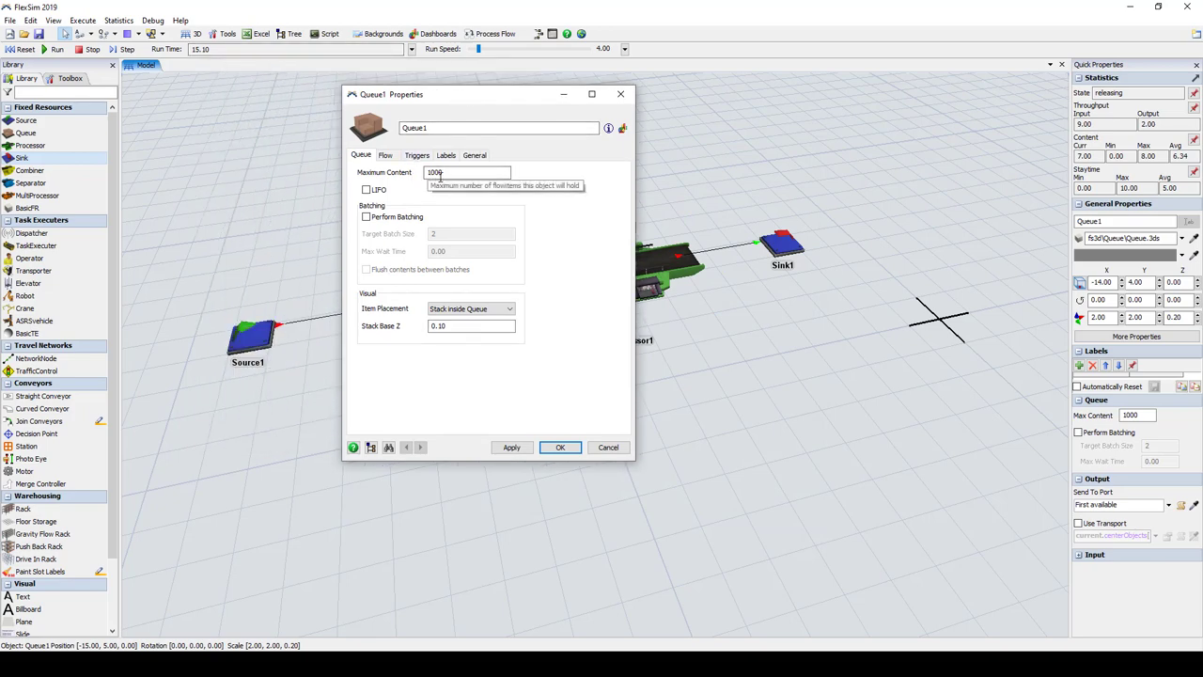
# Step: Try Queue1's LIFO and Perform Batching options, turning each back off, with the properties window moved clear of the queue
pyautogui.click(366, 191)
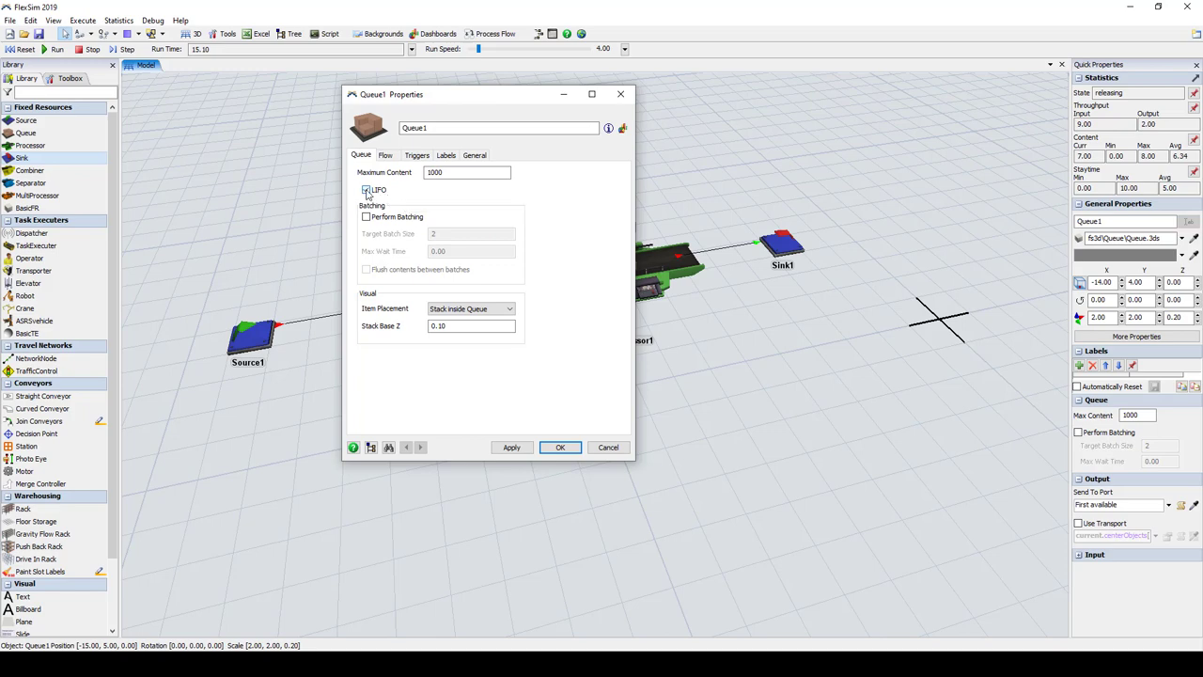
pyautogui.click(367, 191)
pyautogui.moveTo(441, 101); pyautogui.dragTo(737, 148)
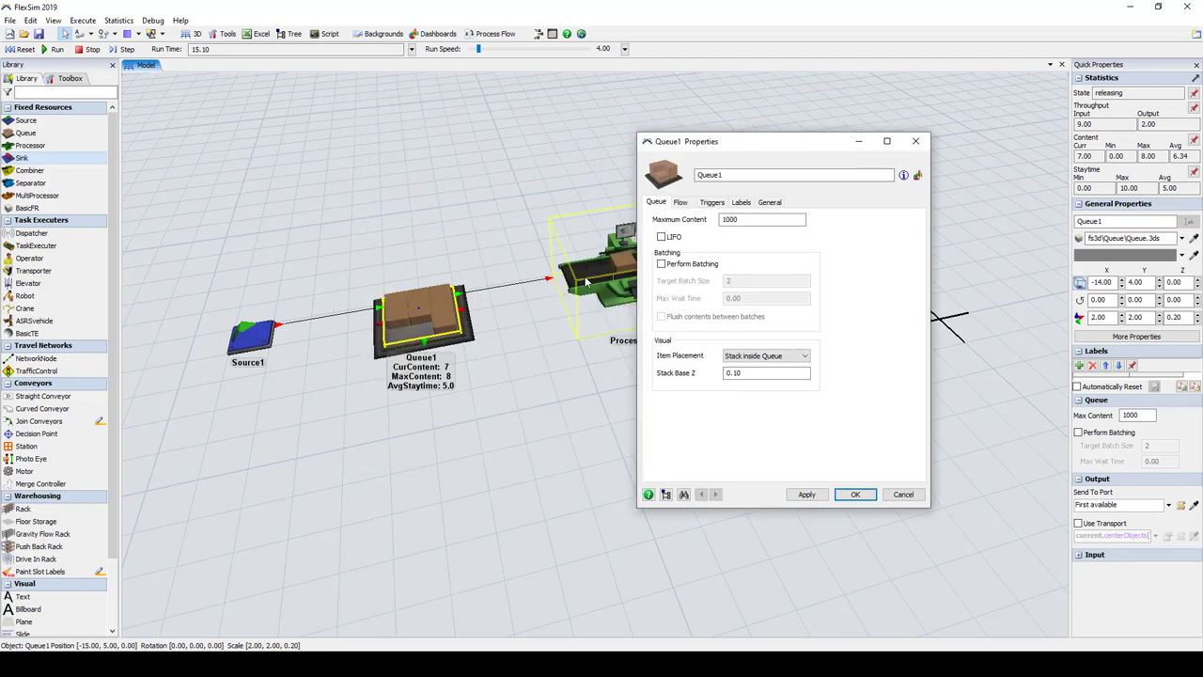
pyautogui.click(662, 264)
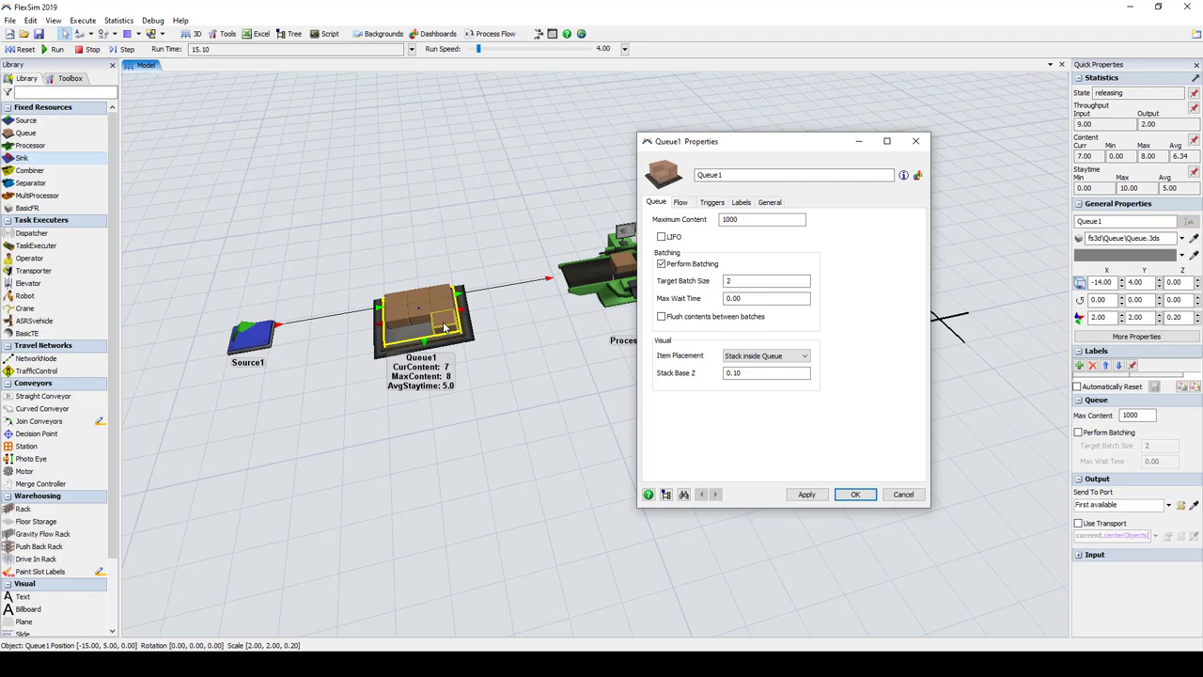
pyautogui.click(662, 264)
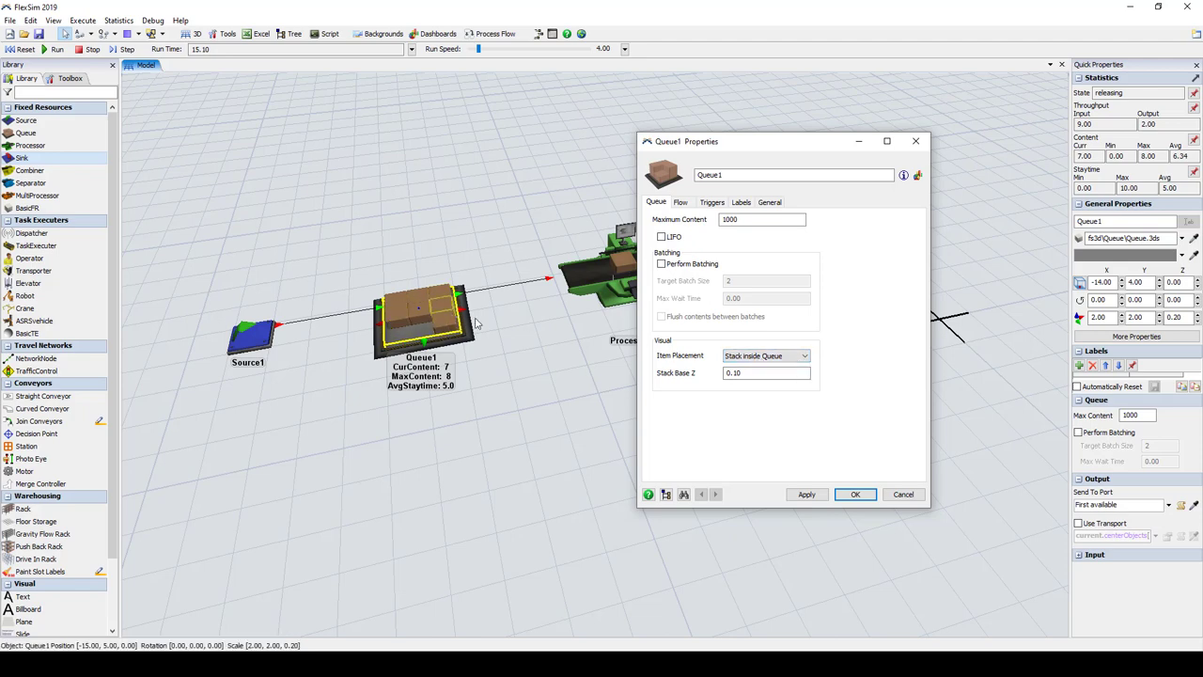
# Step: Try the Horizontal Line item placement on Queue1 and reset the running model to check the item layout
pyautogui.click(56, 49)
pyautogui.click(775, 357)
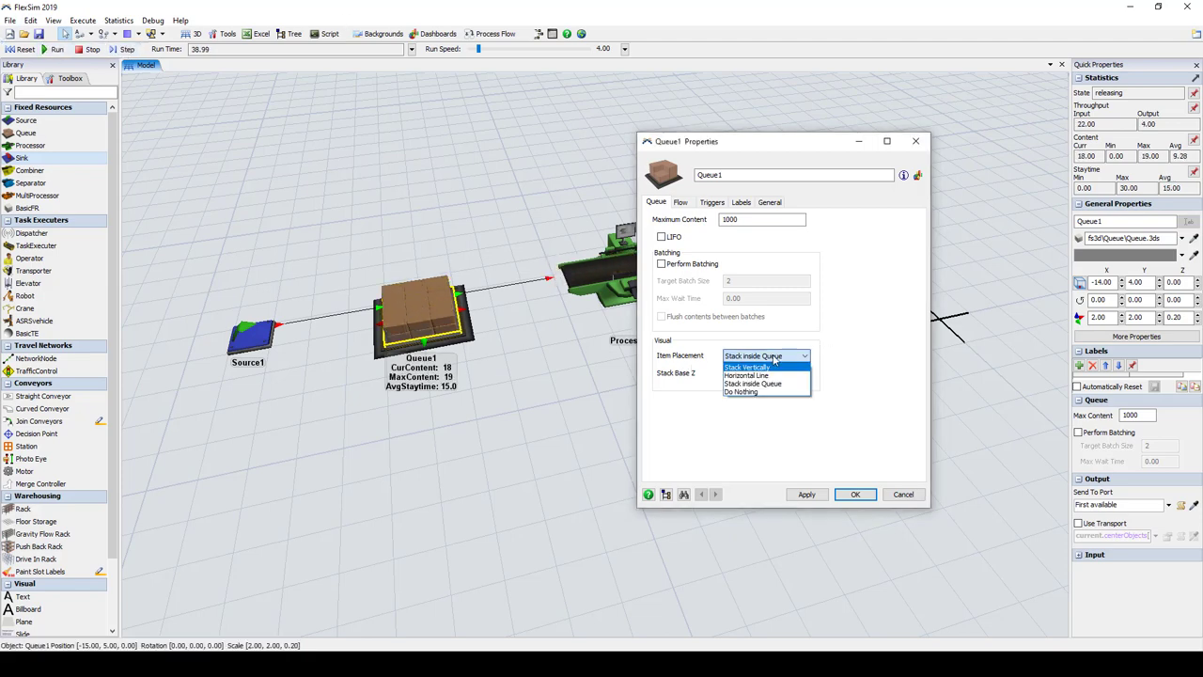
pyautogui.click(804, 356)
pyautogui.click(804, 356)
pyautogui.click(771, 375)
pyautogui.click(20, 49)
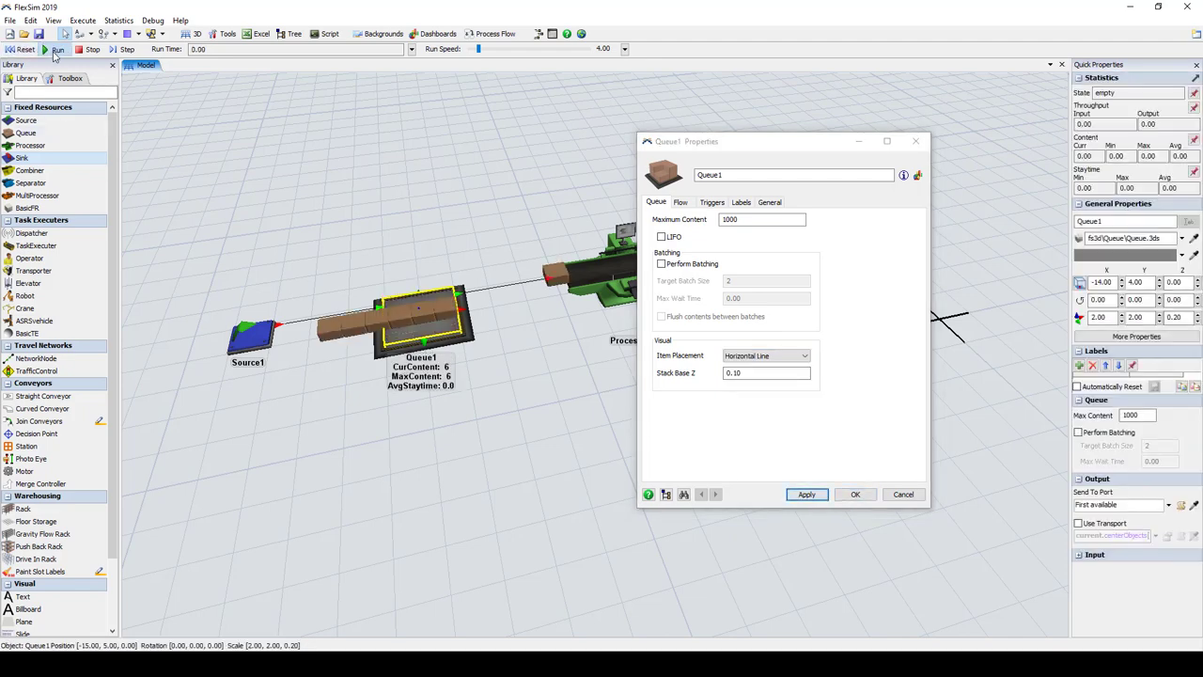
# Step: Slow the simulation run speed to 0.66 and open the properties of Processor1
pyautogui.moveTo(478, 49)
pyautogui.mouseDown()
pyautogui.moveTo(487, 51)
pyautogui.moveTo(474, 49)
pyautogui.mouseUp()
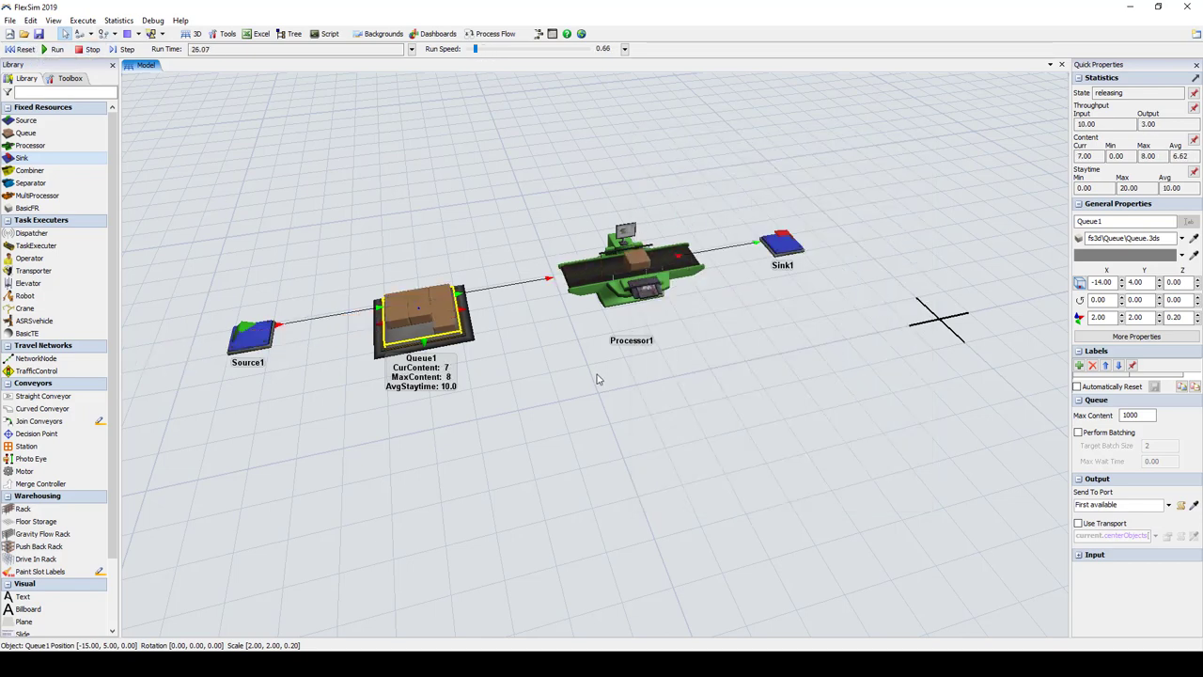
pyautogui.doubleClick(628, 272)
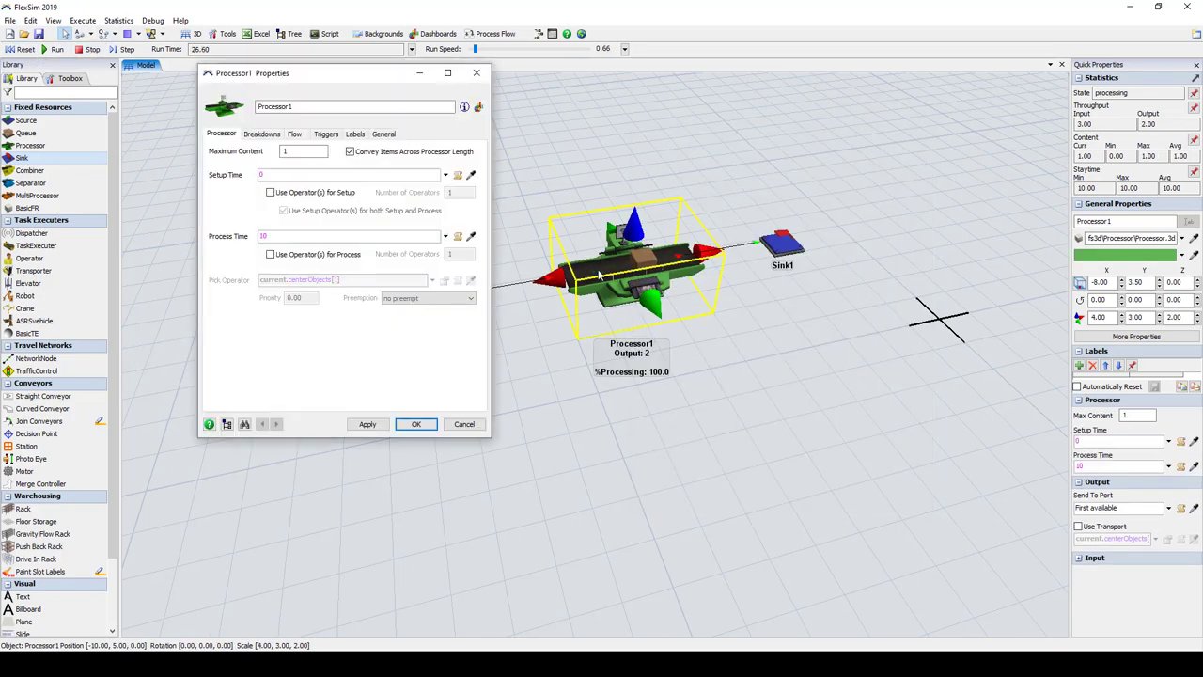
pyautogui.click(282, 152)
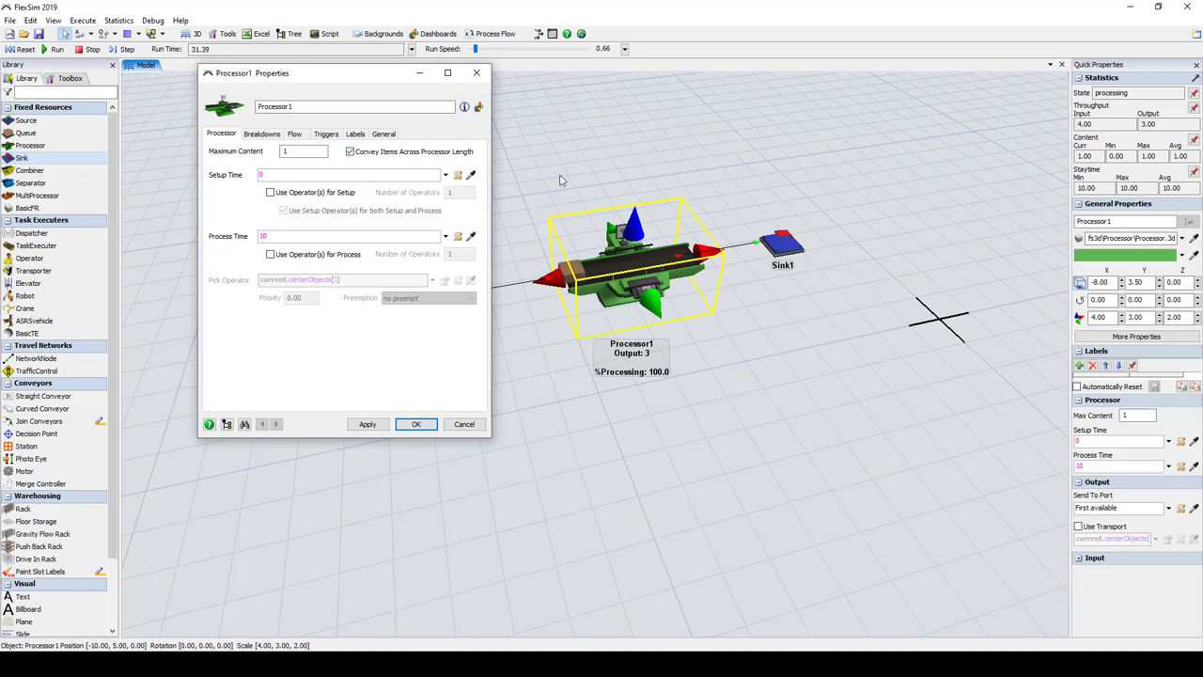
# Step: Try Processor1 without Convey Items Across Processor Length while the model advances, and re-enable and apply the option
pyautogui.click(350, 151)
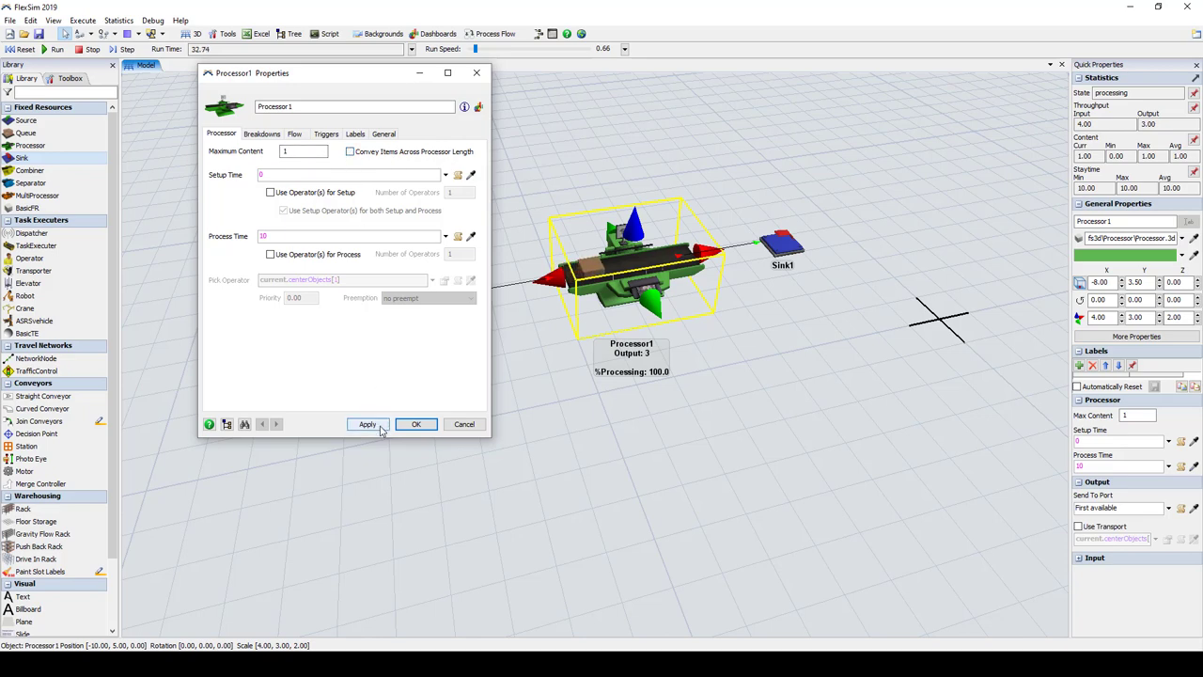
pyautogui.click(124, 52)
pyautogui.click(124, 51)
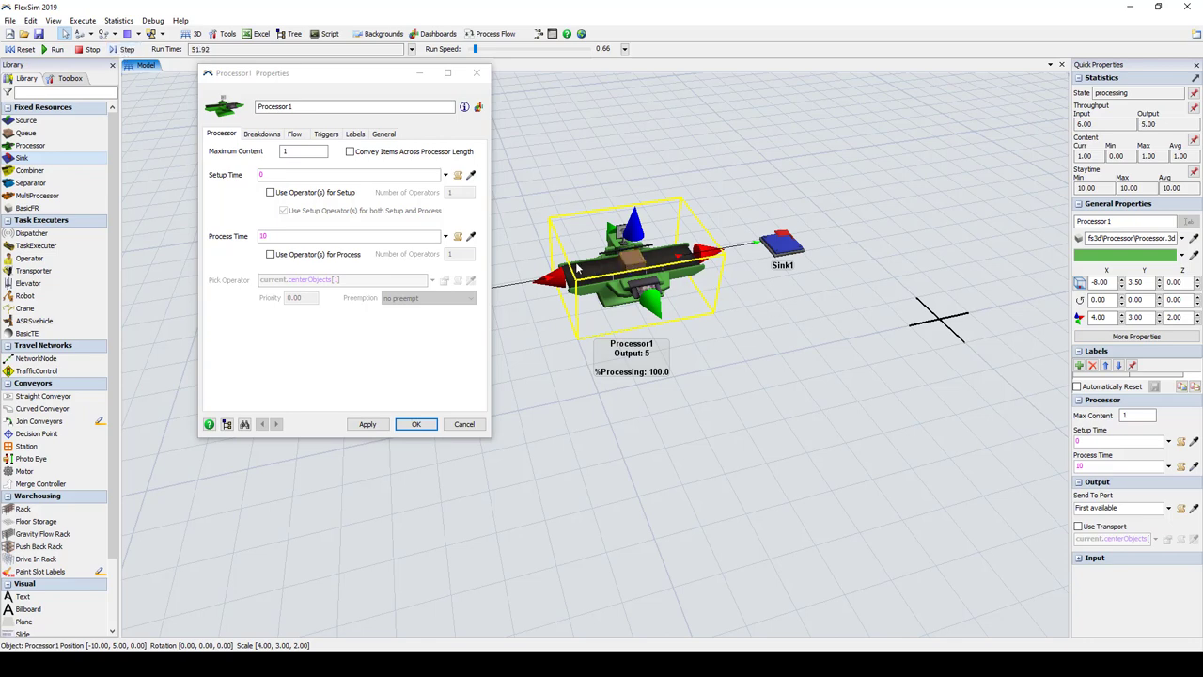
pyautogui.click(349, 165)
pyautogui.click(350, 152)
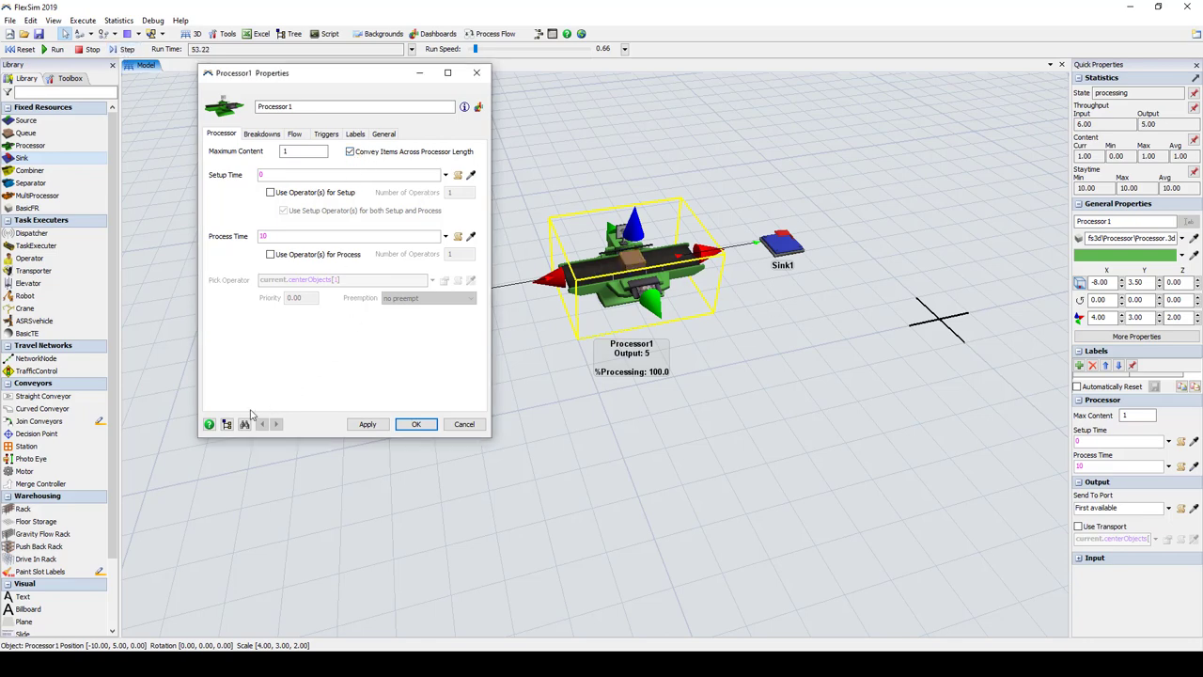
pyautogui.click(366, 424)
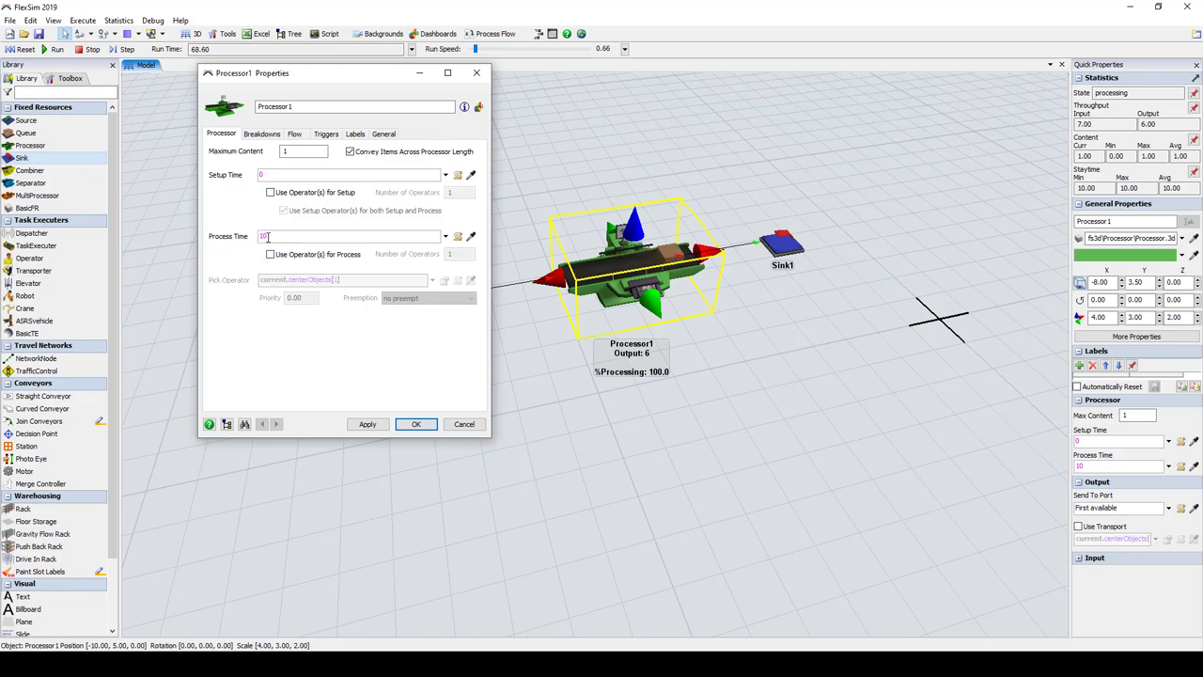
# Step: Set Processor1's process time to a triangular distribution with minimum 5.0, maximum 15.0 and mode 8, and look at the setup time options
pyautogui.click(446, 236)
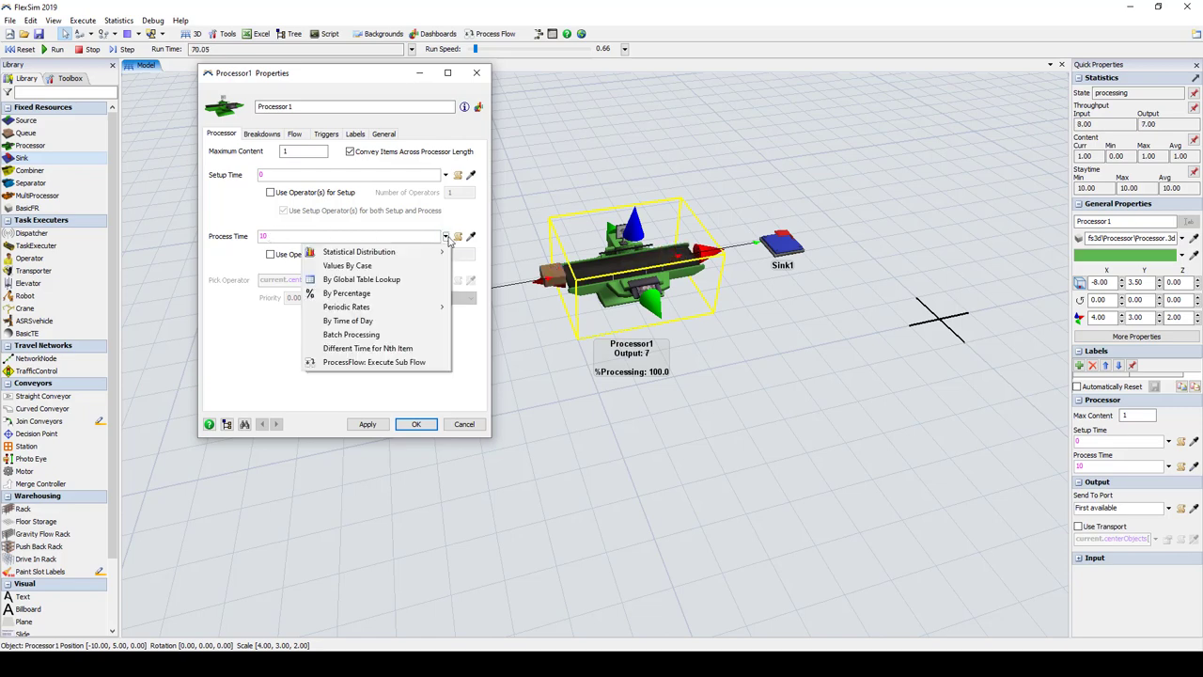
pyautogui.moveTo(401, 309)
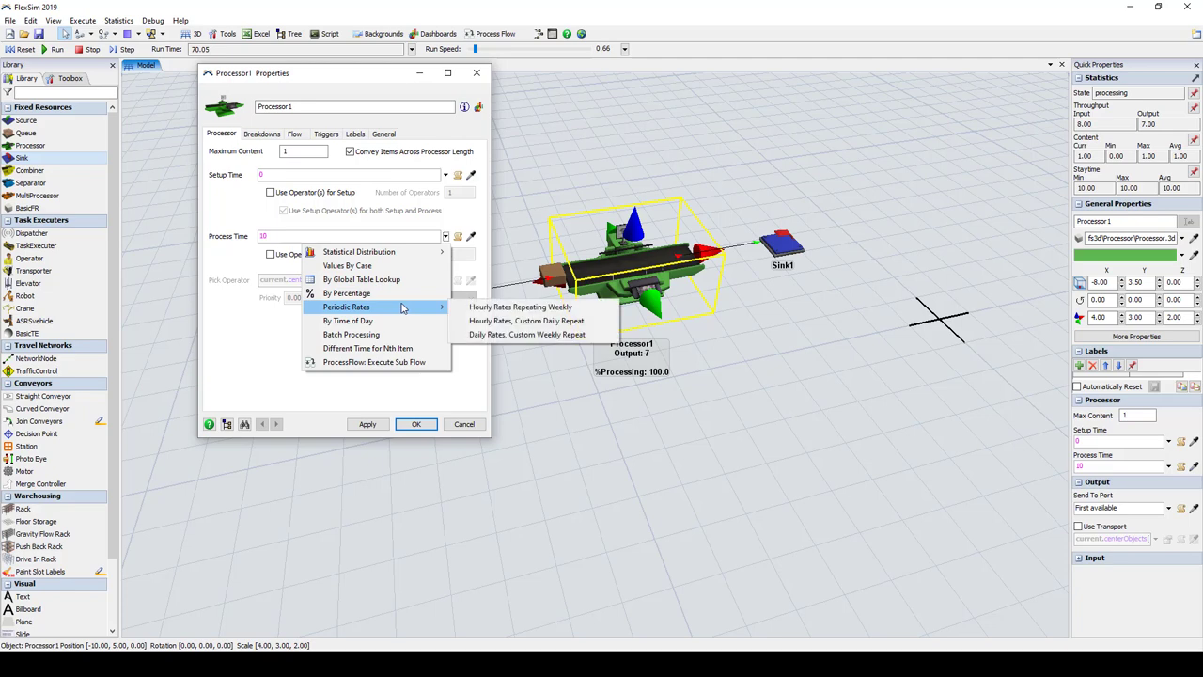
pyautogui.moveTo(381, 254)
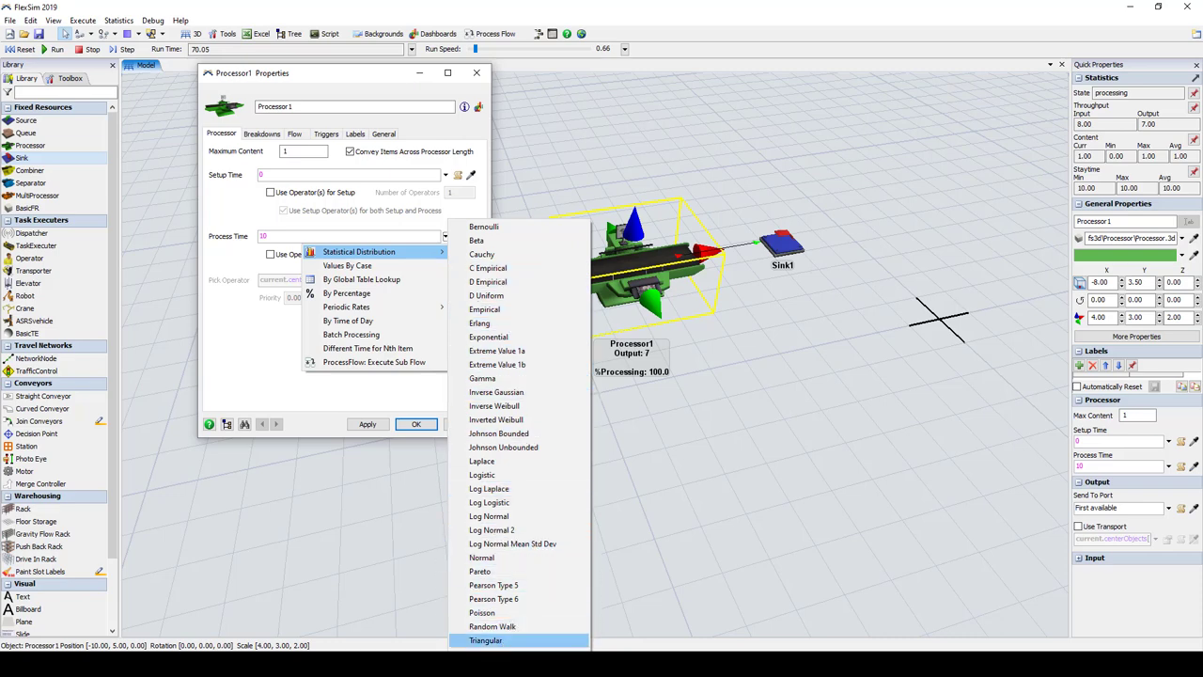
pyautogui.click(487, 641)
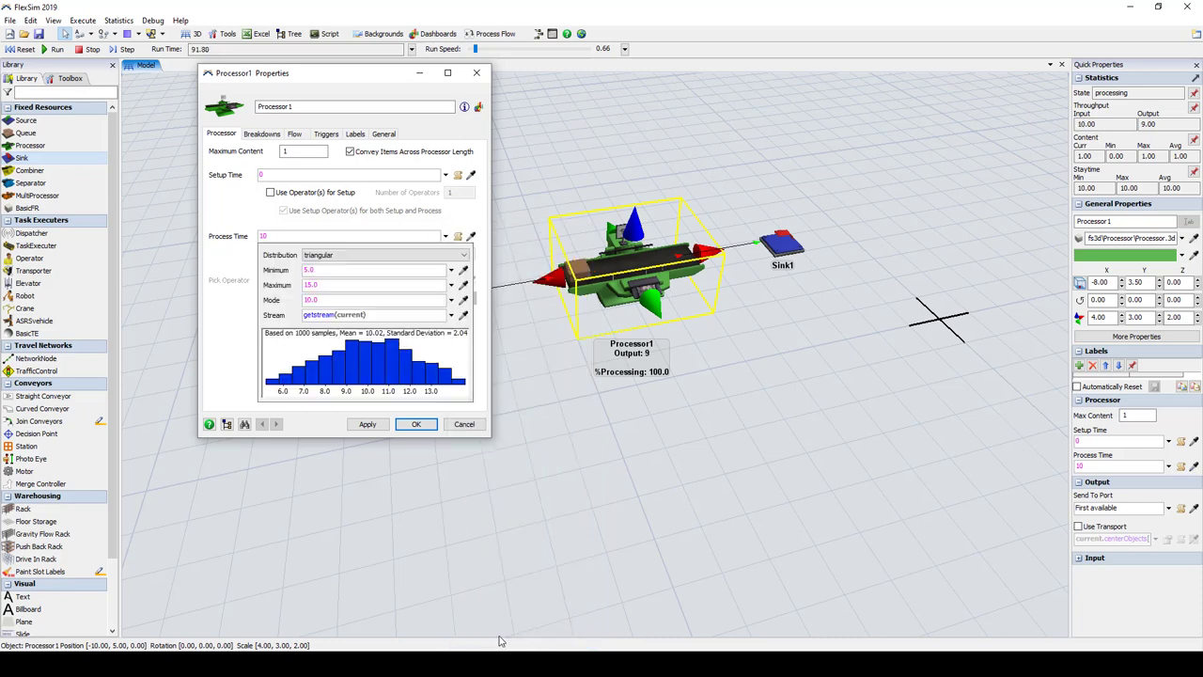
pyautogui.click(315, 271)
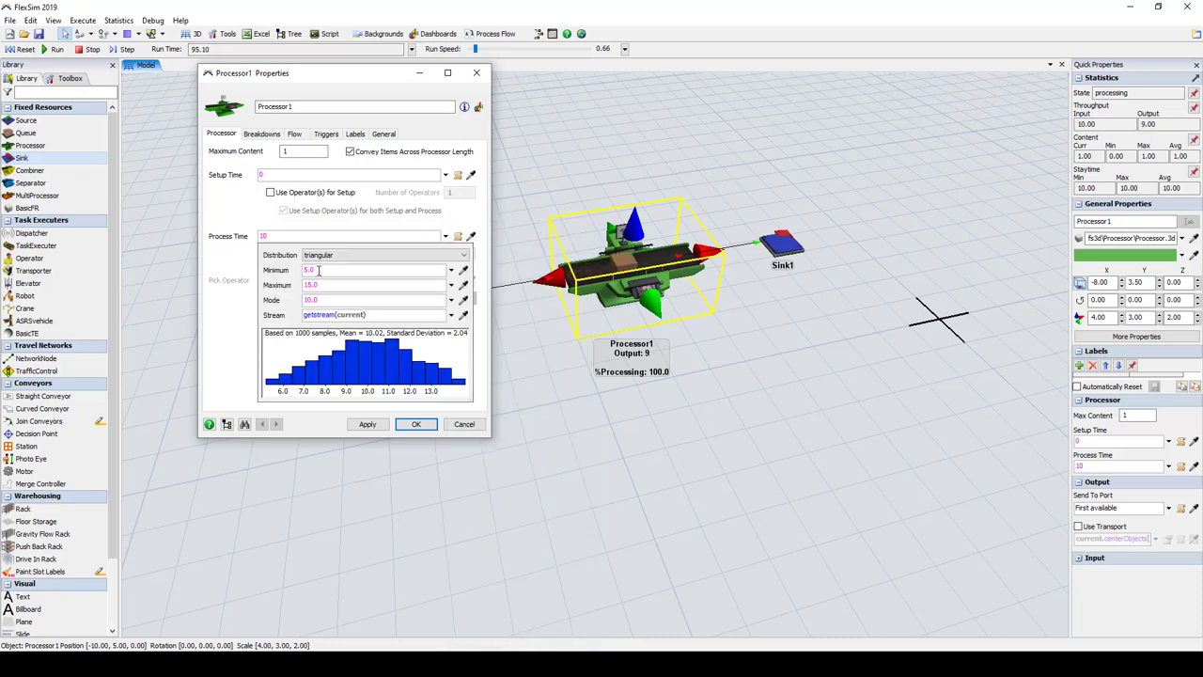
pyautogui.moveTo(315, 271); pyautogui.dragTo(267, 273)
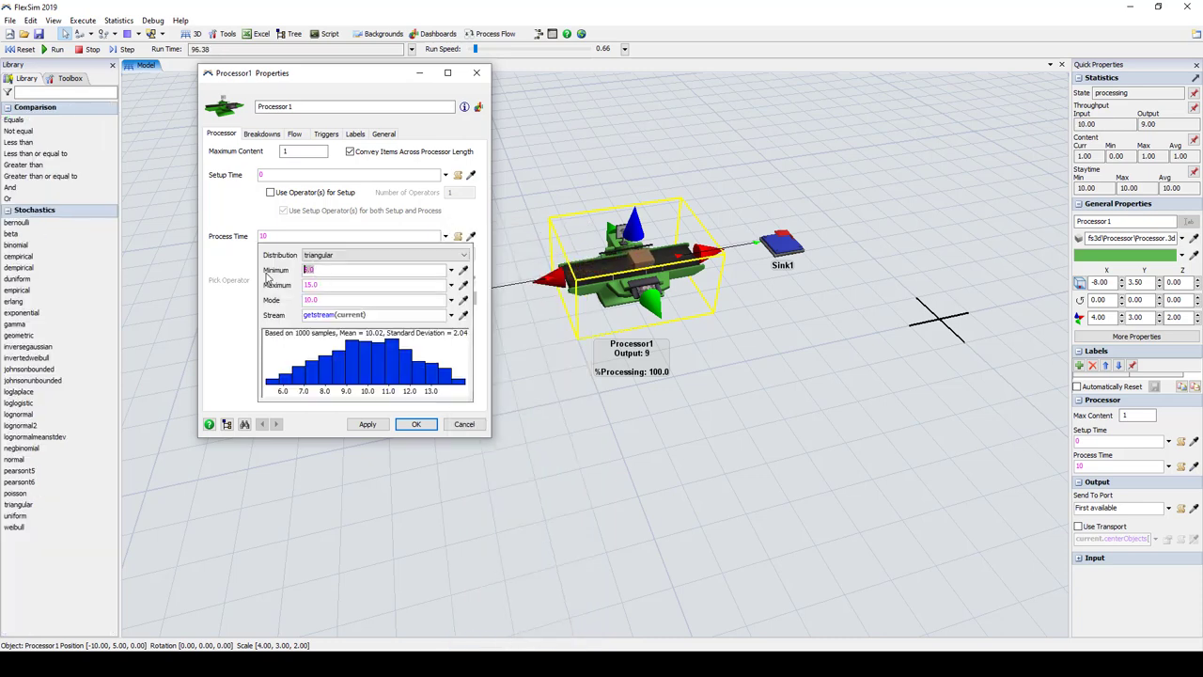
pyautogui.moveTo(340, 285); pyautogui.dragTo(303, 285)
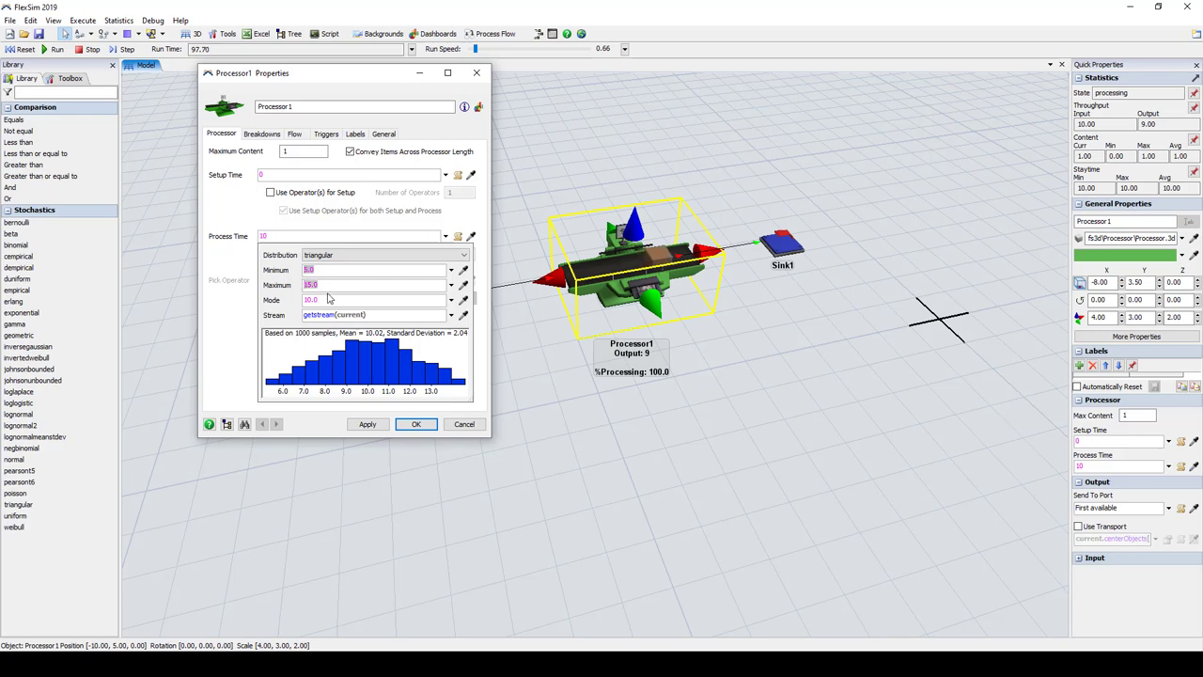
pyautogui.moveTo(327, 299); pyautogui.dragTo(274, 301)
pyautogui.write('8')
pyautogui.press('Return')
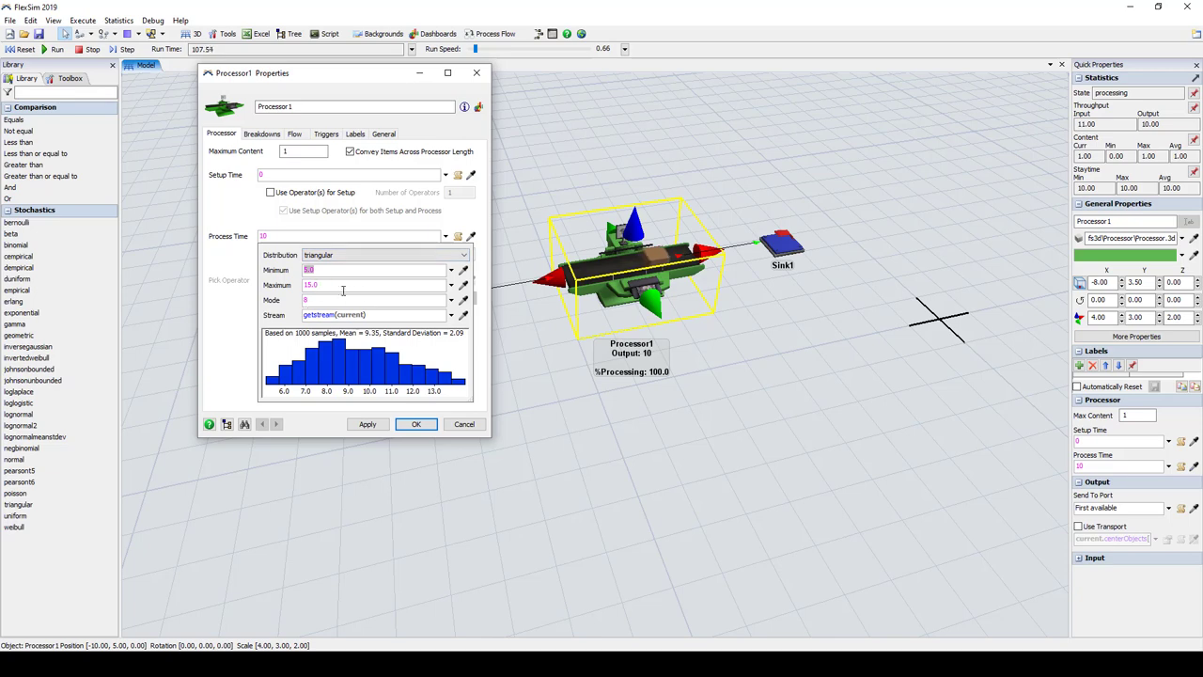
pyautogui.click(254, 238)
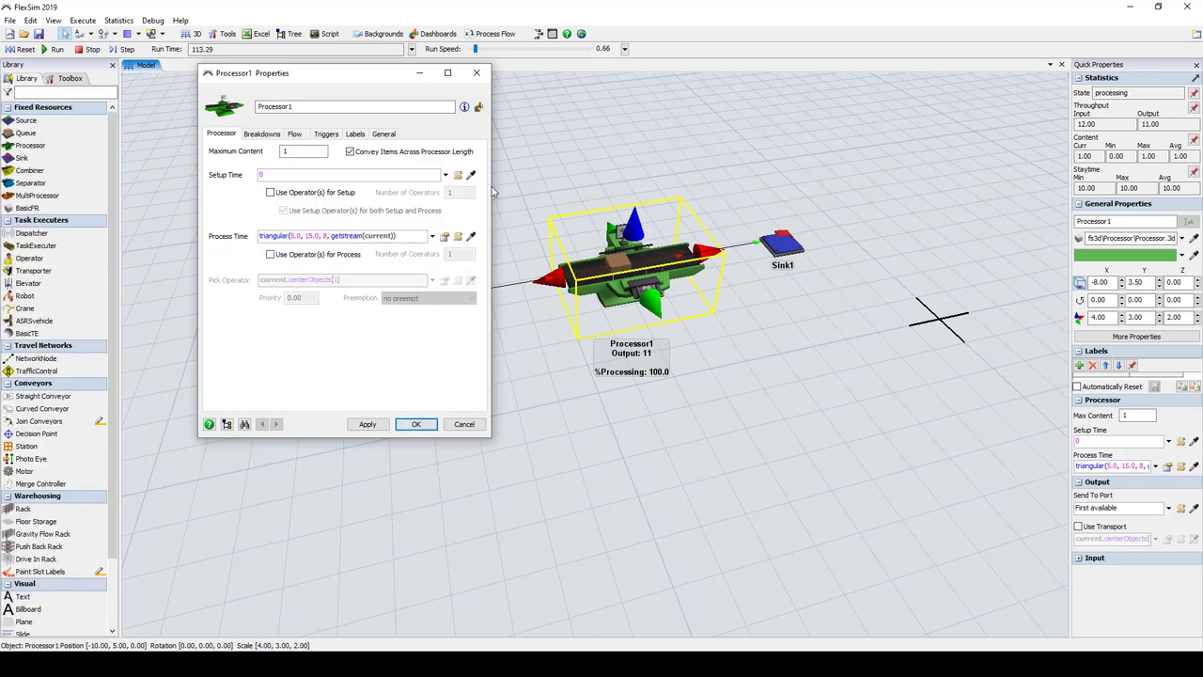
pyautogui.click(445, 176)
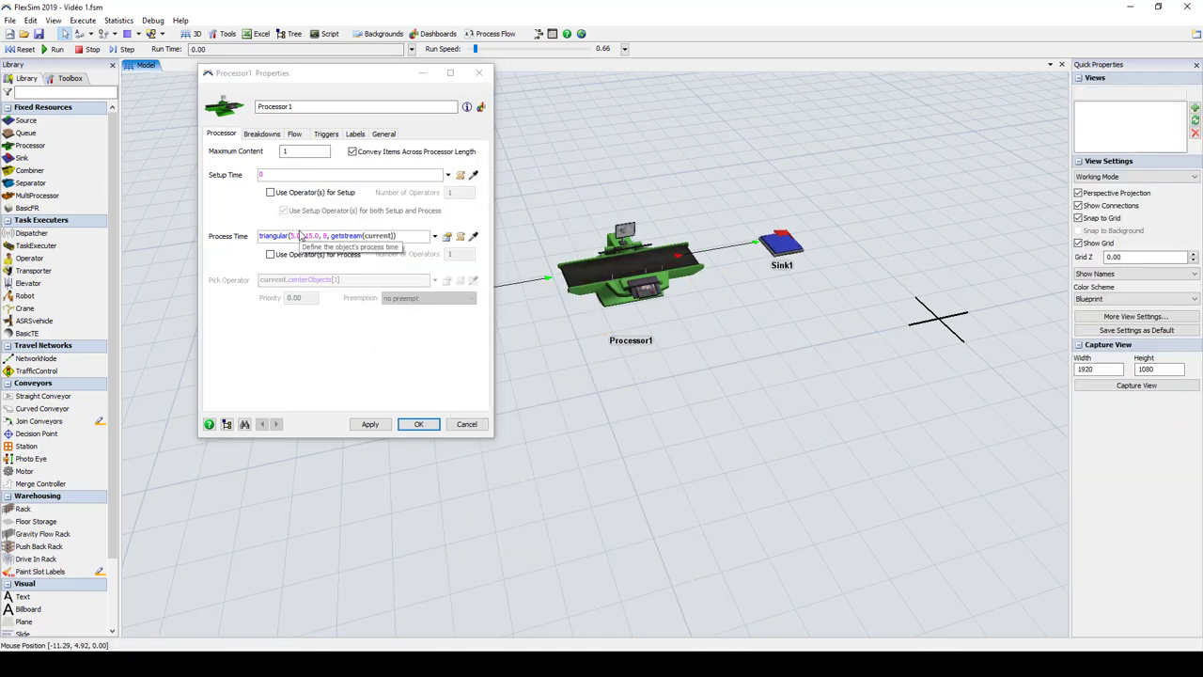
# Step: Set Processor1's process time to the item label expression item.Temps1 and apply it
pyautogui.click(409, 236)
pyautogui.write('item.')
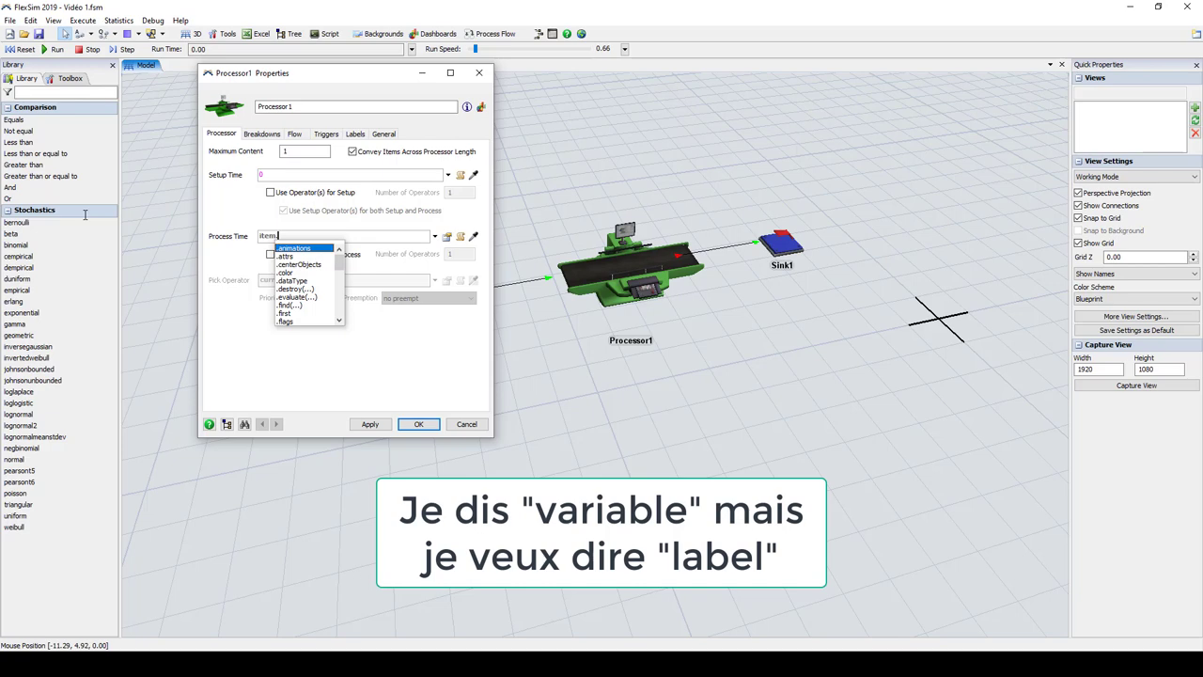
pyautogui.write('Temps')
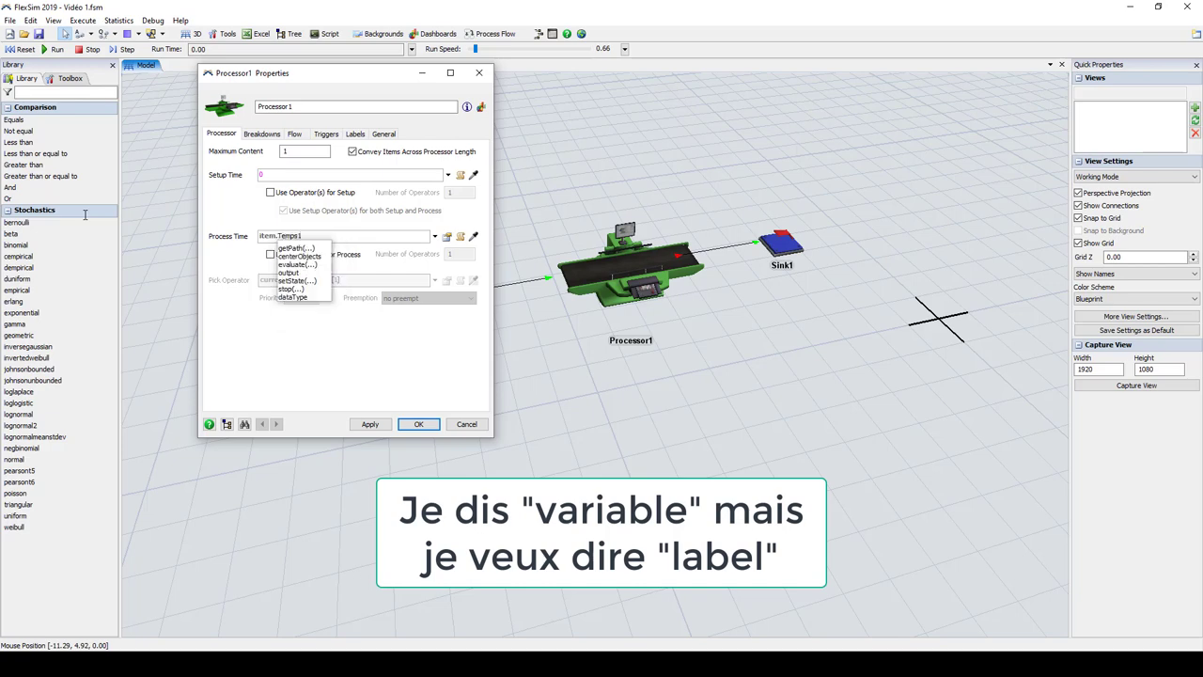
pyautogui.write('1')
pyautogui.click(442, 339)
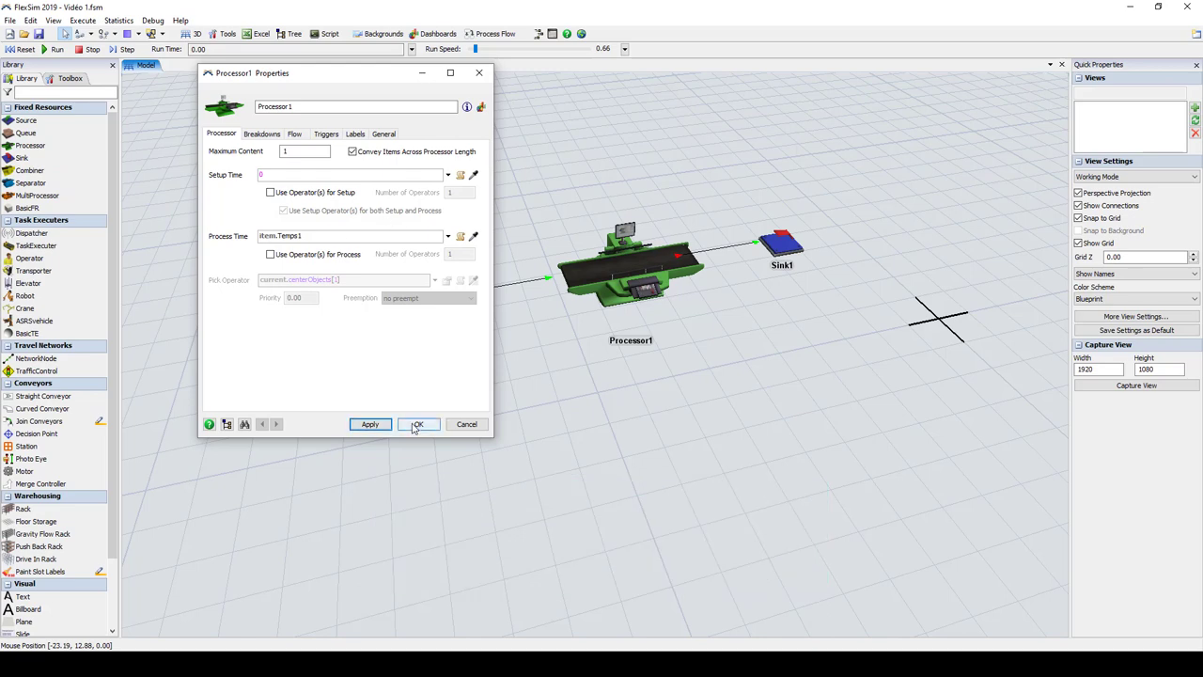
# Step: Reset and run the model, and select the box entering Processor1 to check its label-based processing
pyautogui.click(23, 49)
pyautogui.click(55, 50)
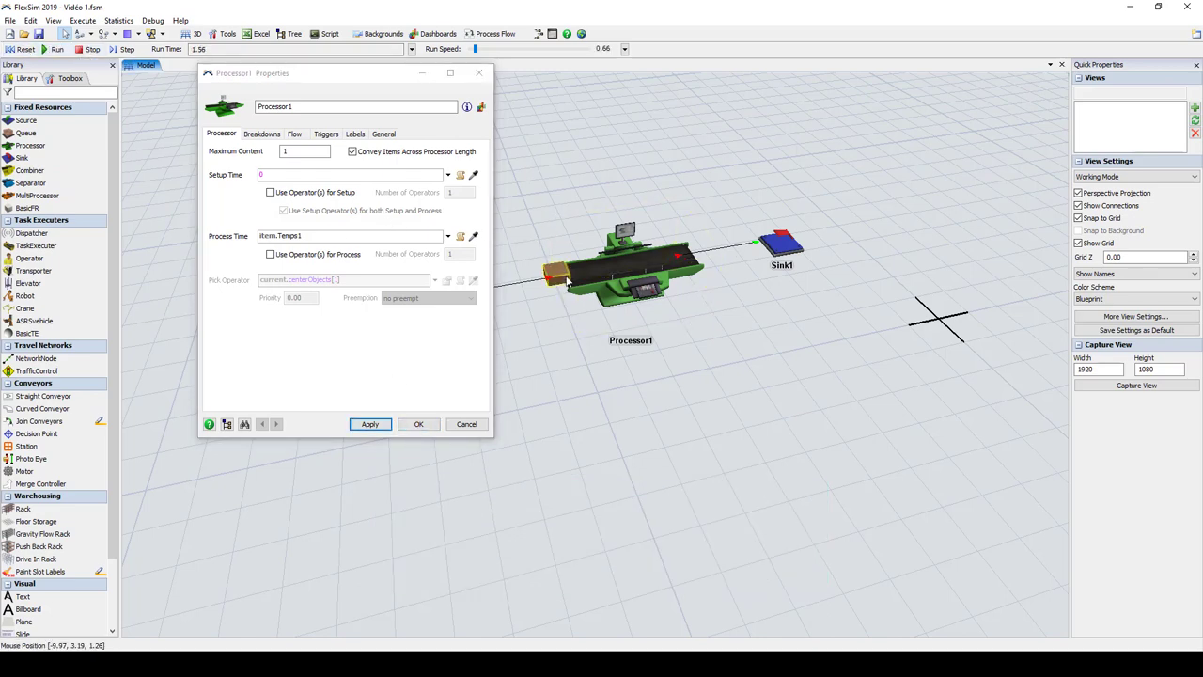
pyautogui.click(560, 273)
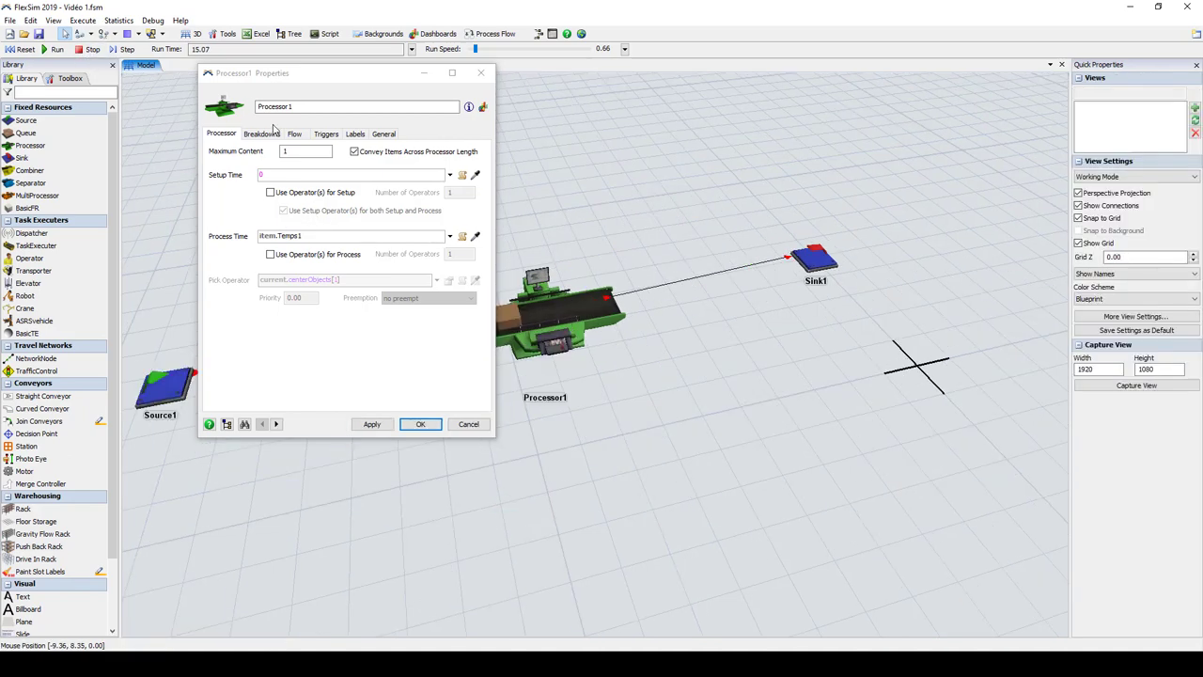
# Step: Add a new MTBF/MTTR breakdown to Processor1, review its functions and members, and accept it
pyautogui.click(271, 134)
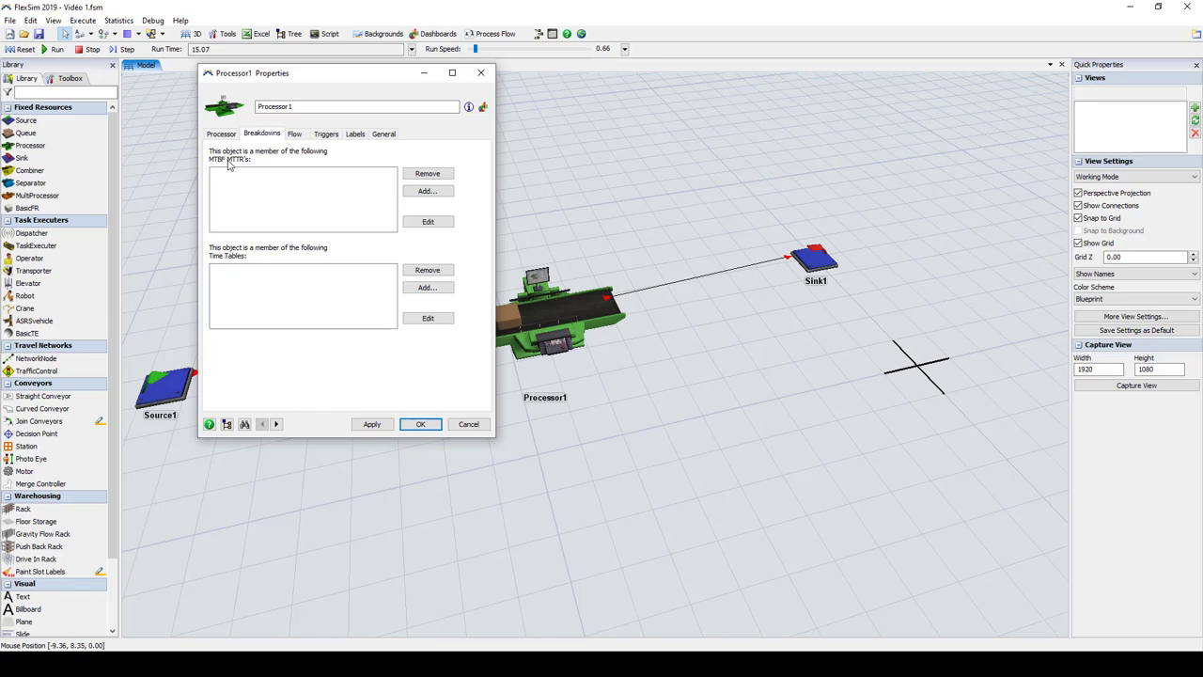
pyautogui.click(427, 191)
pyautogui.click(426, 204)
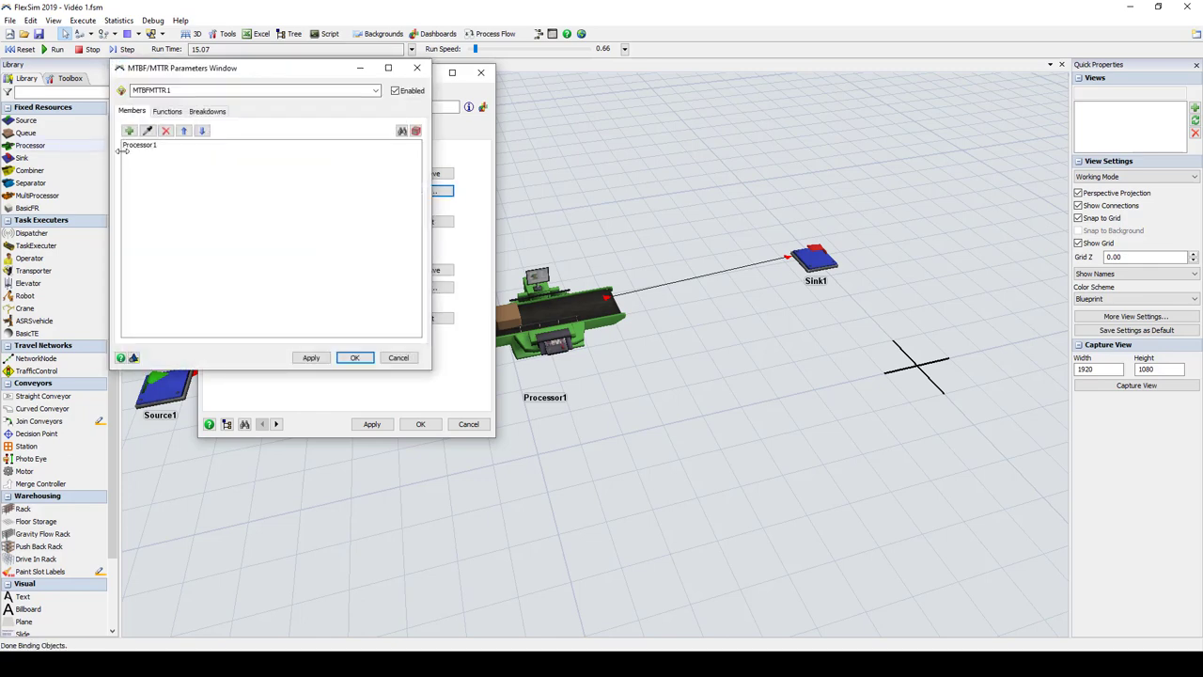
pyautogui.click(167, 112)
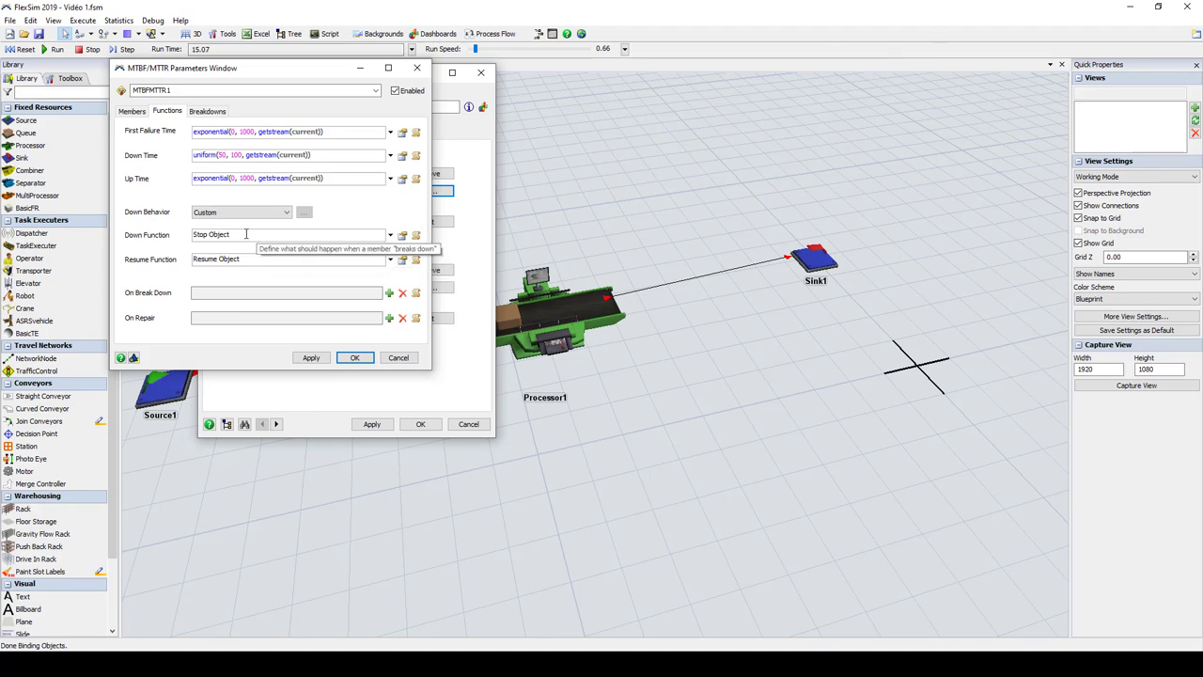
pyautogui.click(136, 112)
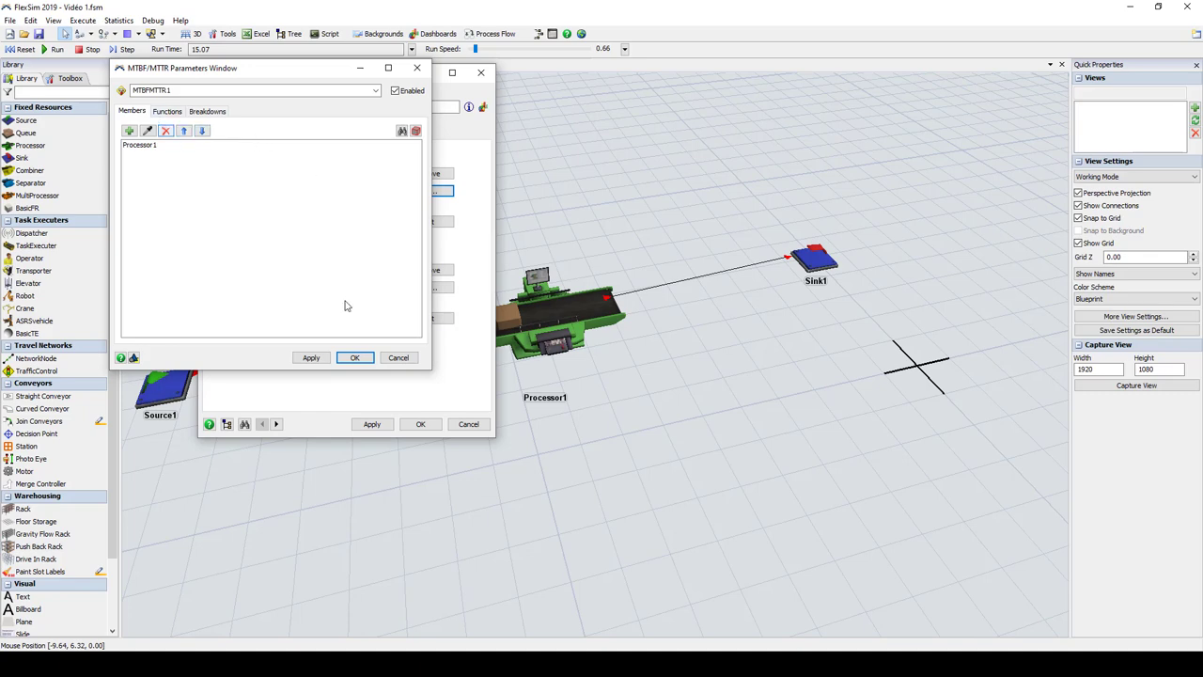
pyautogui.click(355, 358)
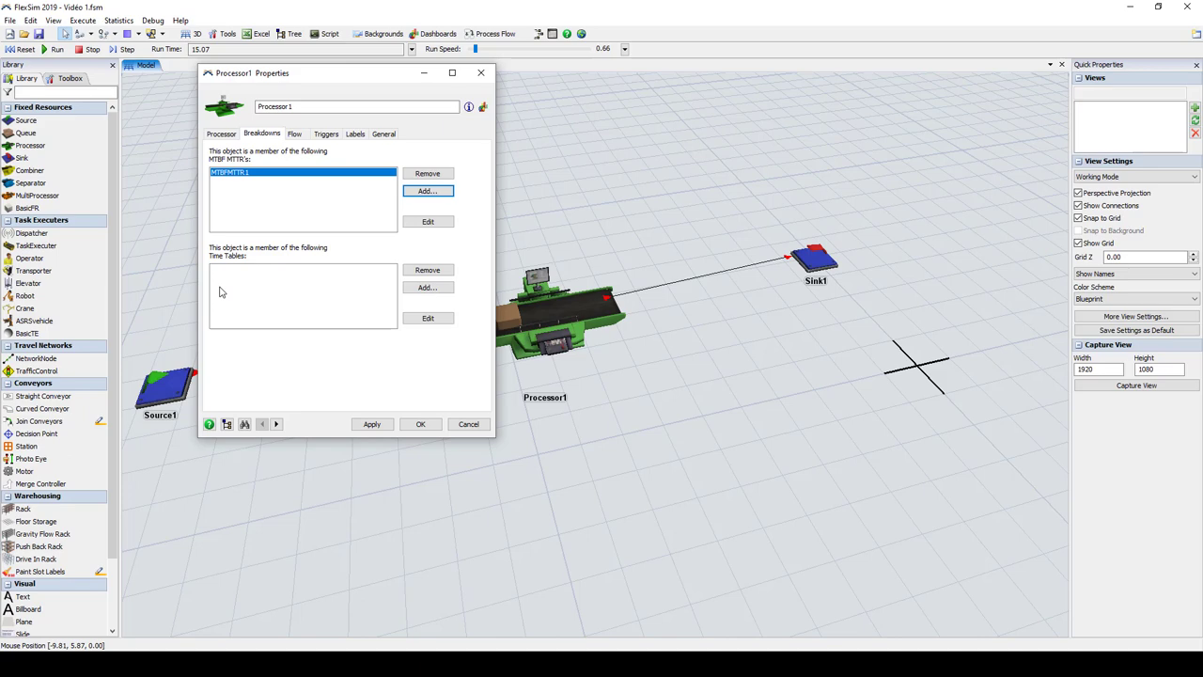
# Step: Add a new time table to Processor1 and review its members and functions
pyautogui.click(427, 288)
pyautogui.click(424, 300)
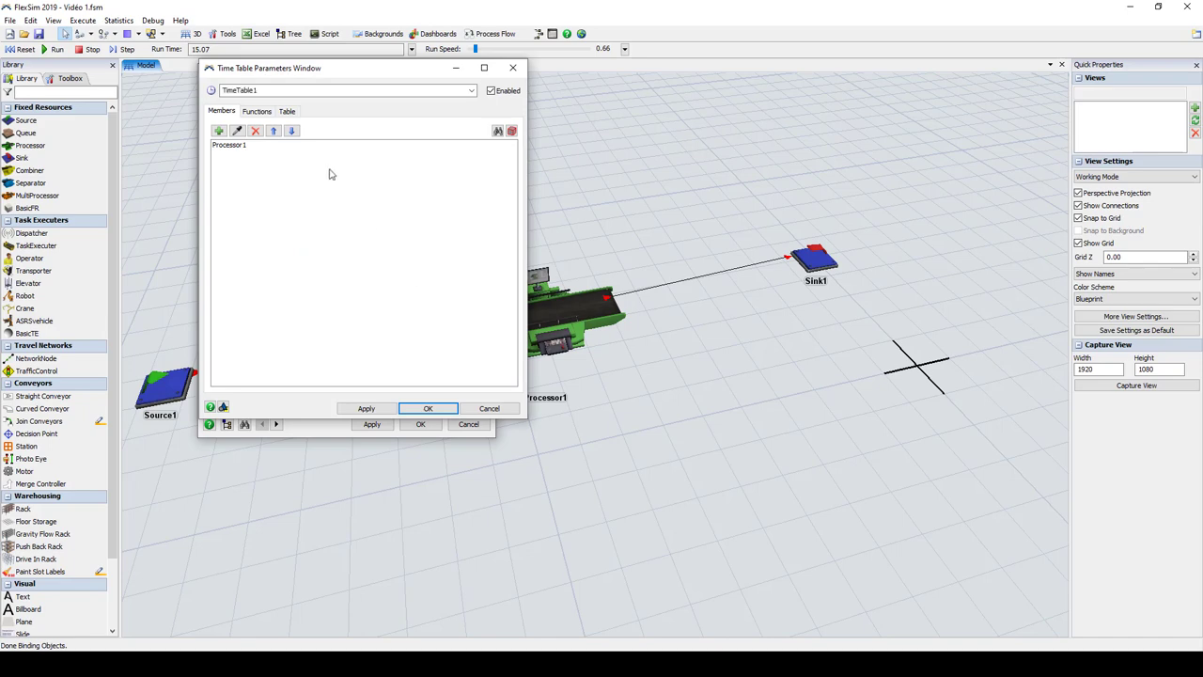
pyautogui.click(257, 111)
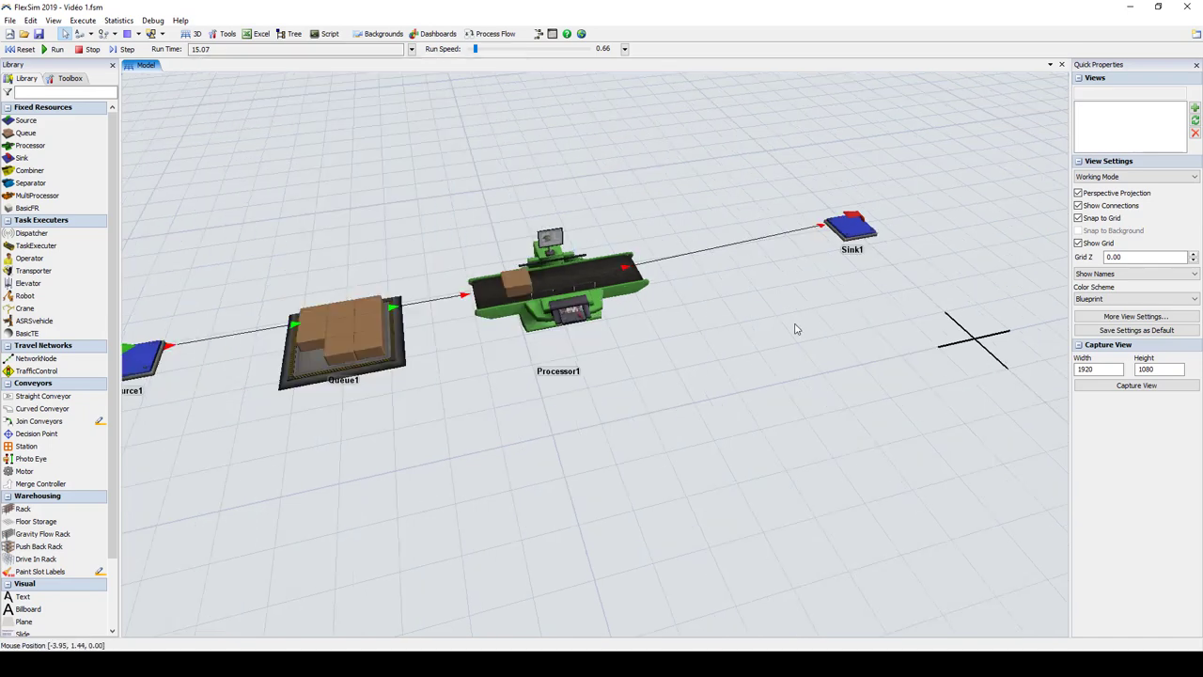
# Step: Review the Recycling Strategy in Sink1's properties and close them
pyautogui.moveTo(687, 341); pyautogui.dragTo(727, 330)
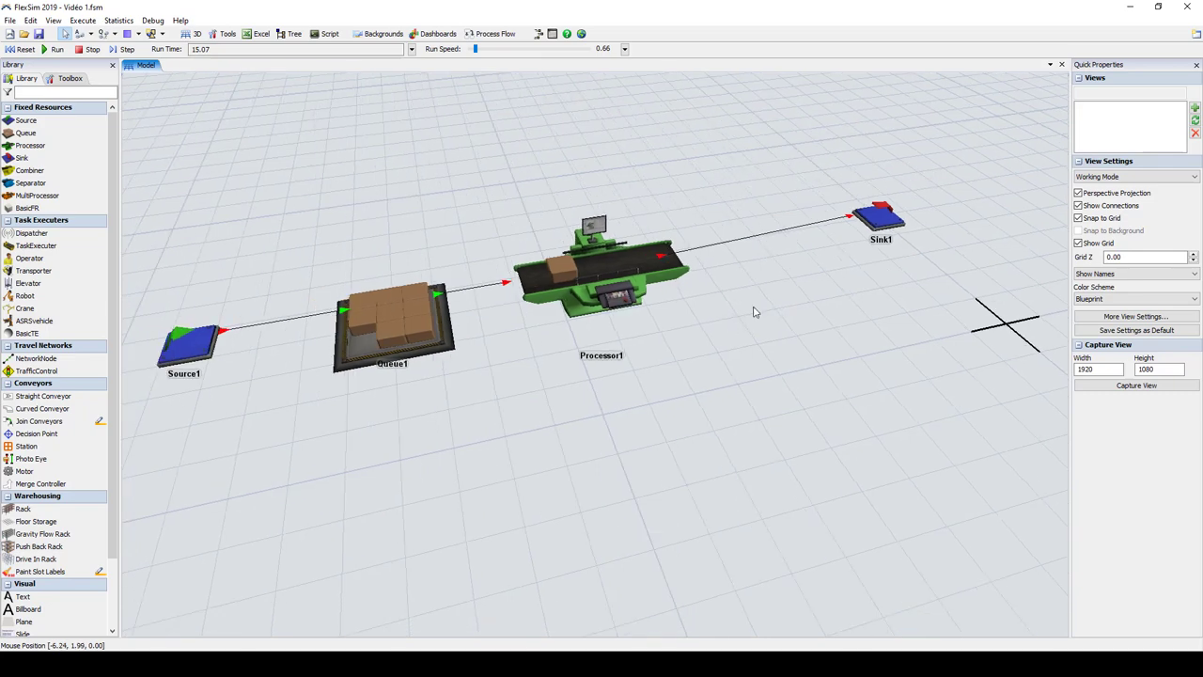
pyautogui.doubleClick(880, 218)
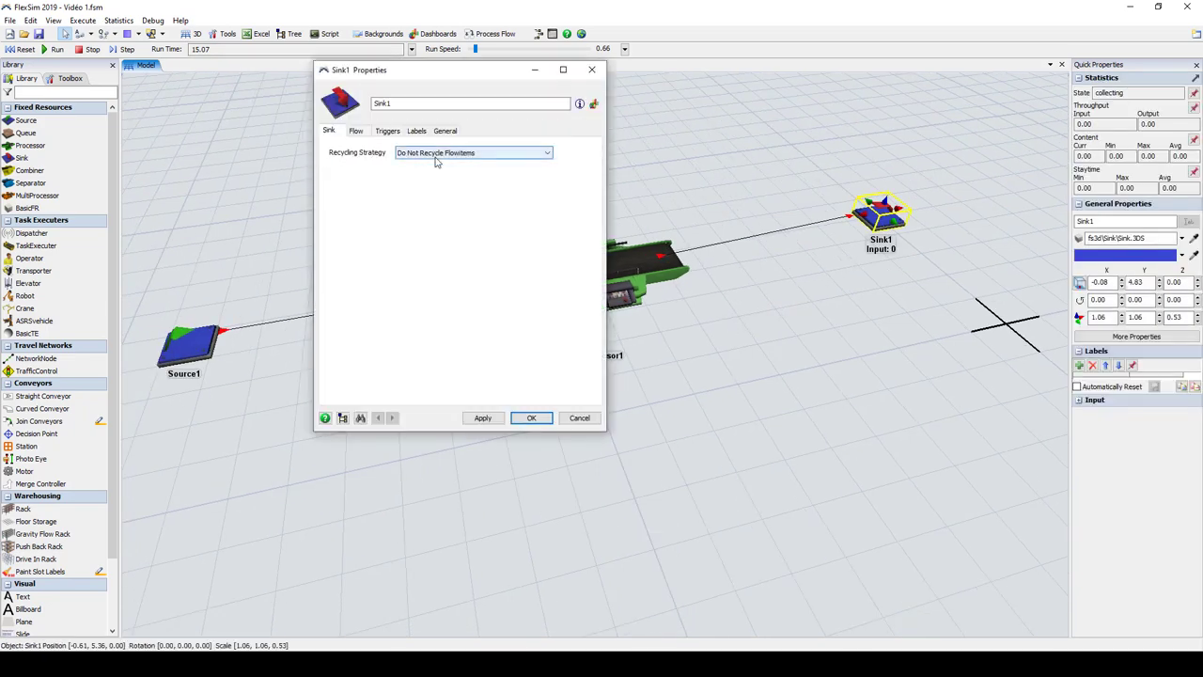
pyautogui.click(531, 417)
pyautogui.click(854, 314)
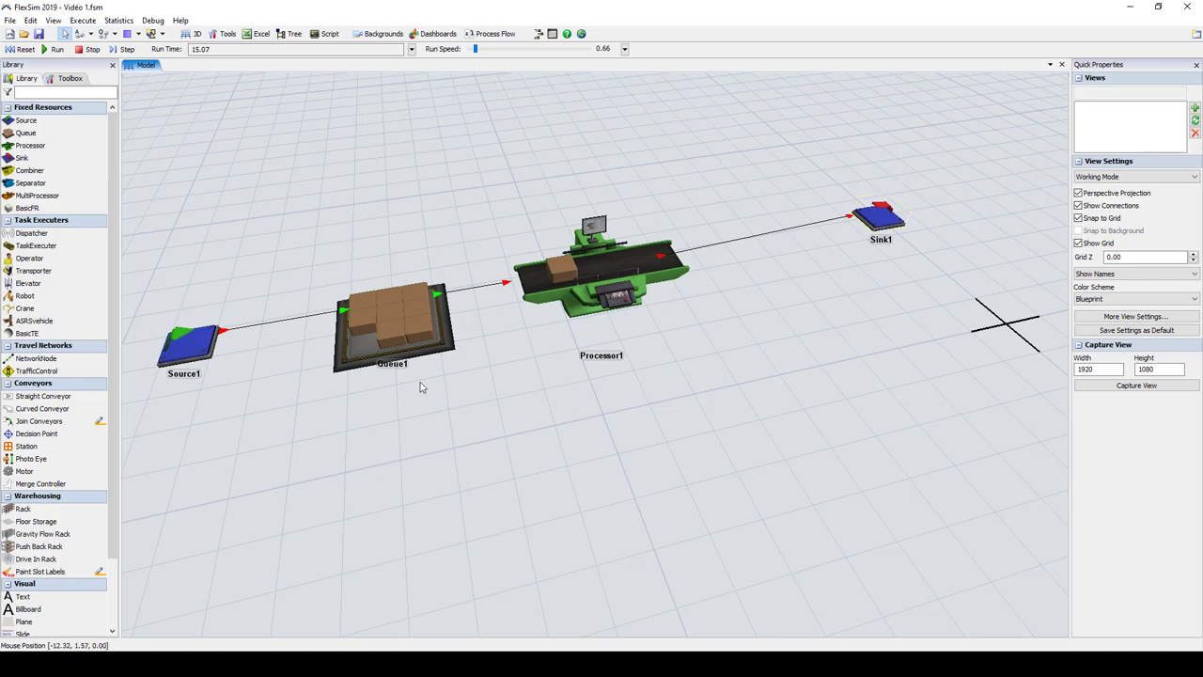
# Step: Open Queue1's properties and its user manual help page, moving the dialog clear of the manual text
pyautogui.click(356, 349)
pyautogui.doubleClick(356, 348)
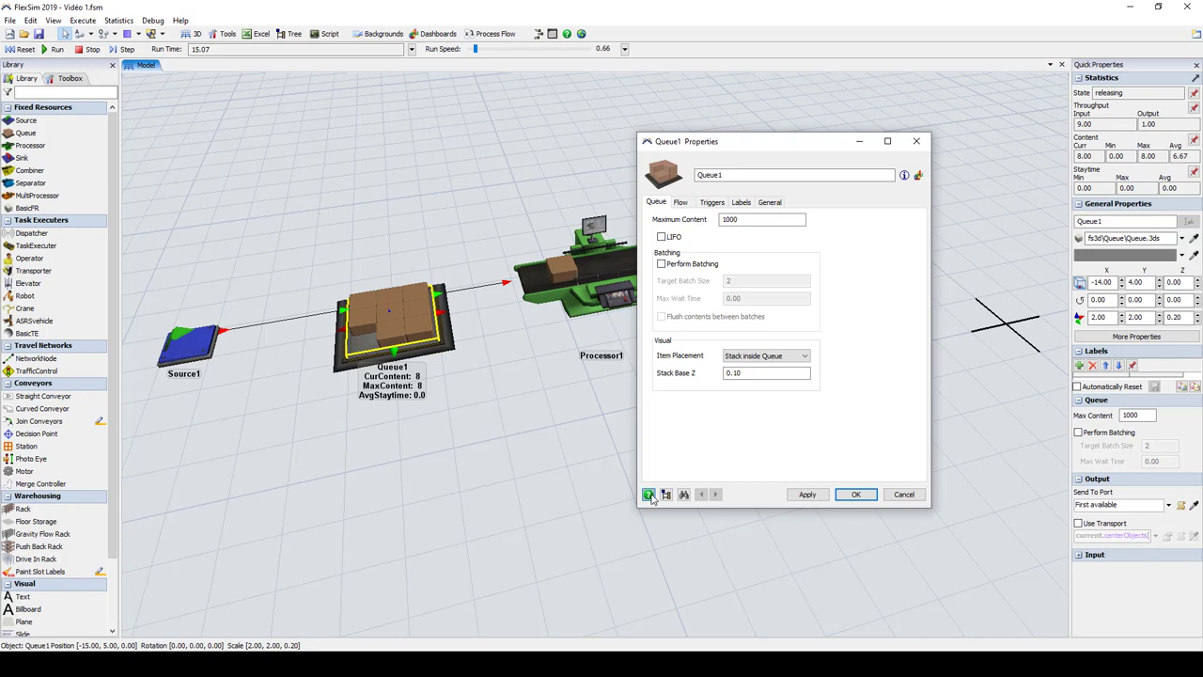
pyautogui.click(650, 494)
pyautogui.moveTo(797, 146); pyautogui.dragTo(475, 118)
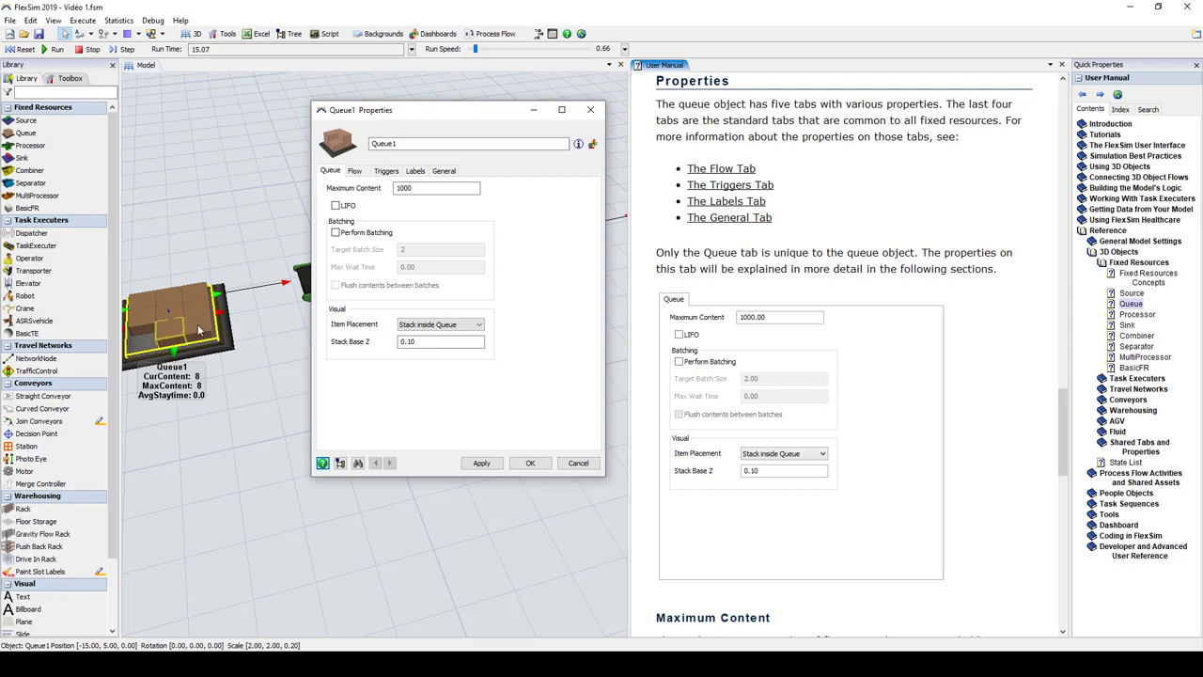
# Step: Read through the Queue manual page, from its overview and events to the Maximum Content, LIFO and Batching properties
pyautogui.scroll(3, 684, 263)
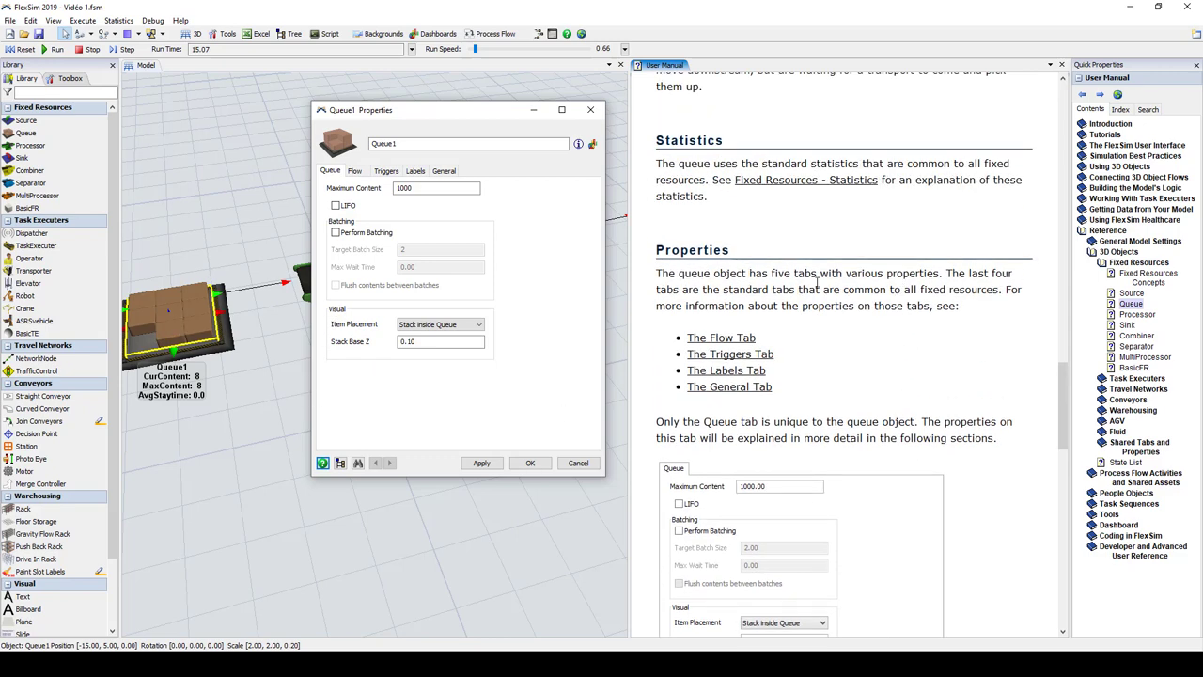
pyautogui.scroll(20, 863, 295)
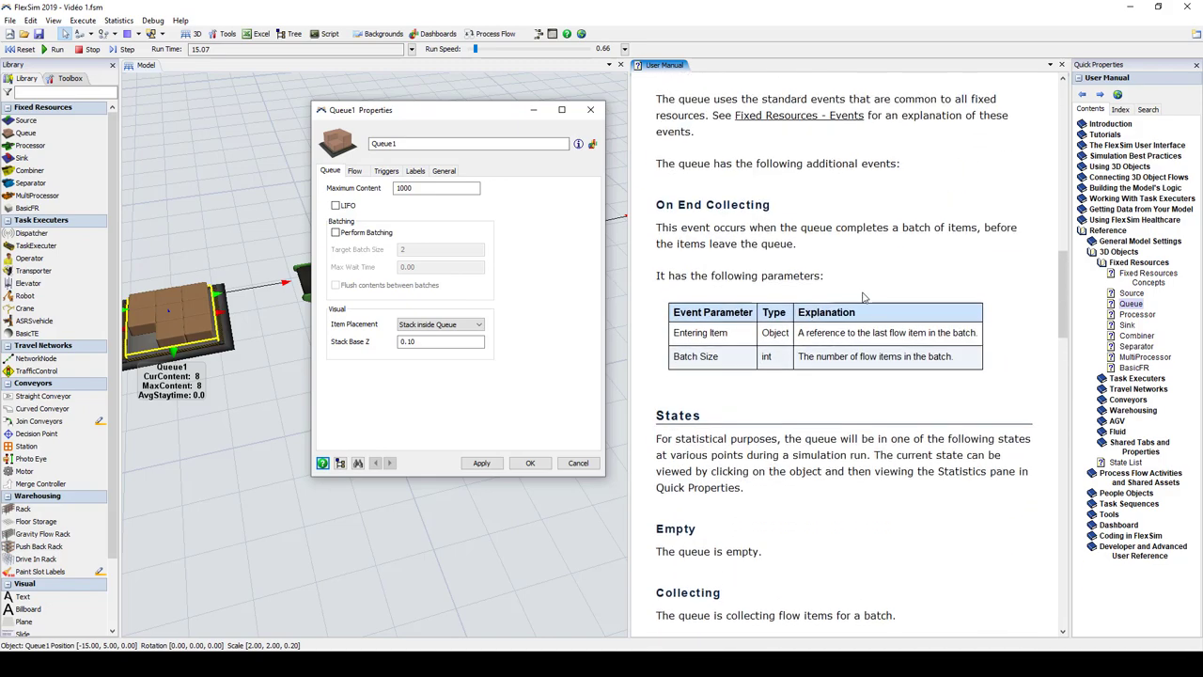
pyautogui.scroll(10, 863, 295)
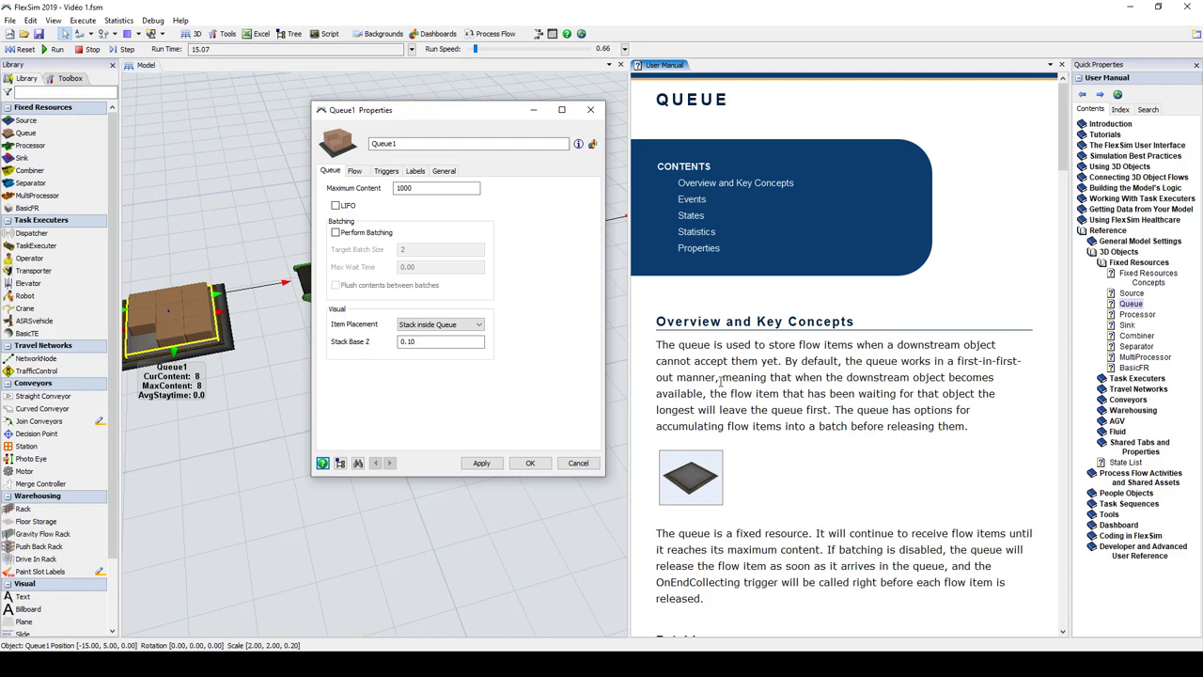
pyautogui.scroll(-15, 770, 379)
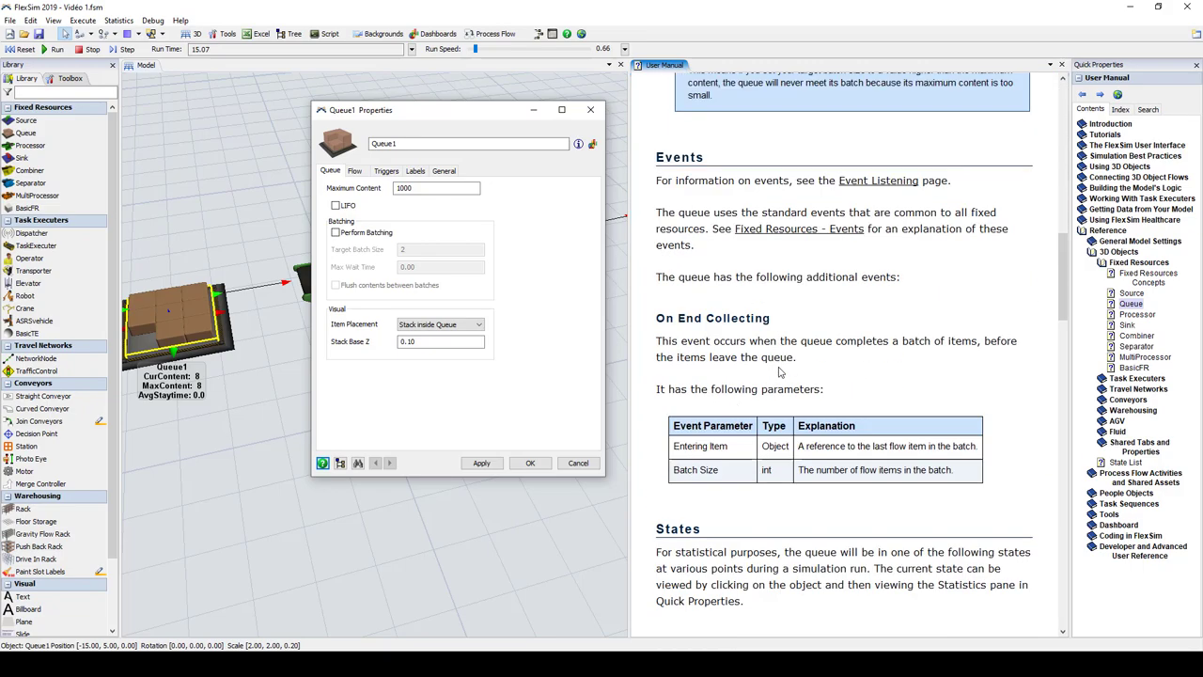
pyautogui.scroll(-15, 778, 372)
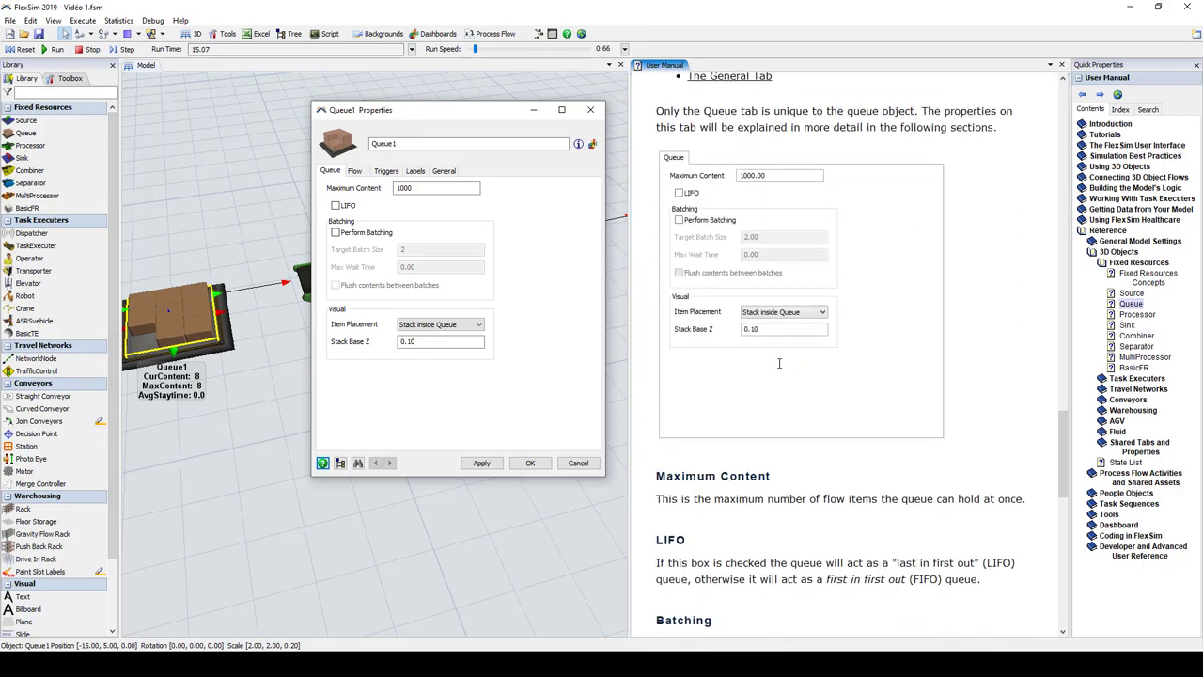
pyautogui.scroll(2, 780, 363)
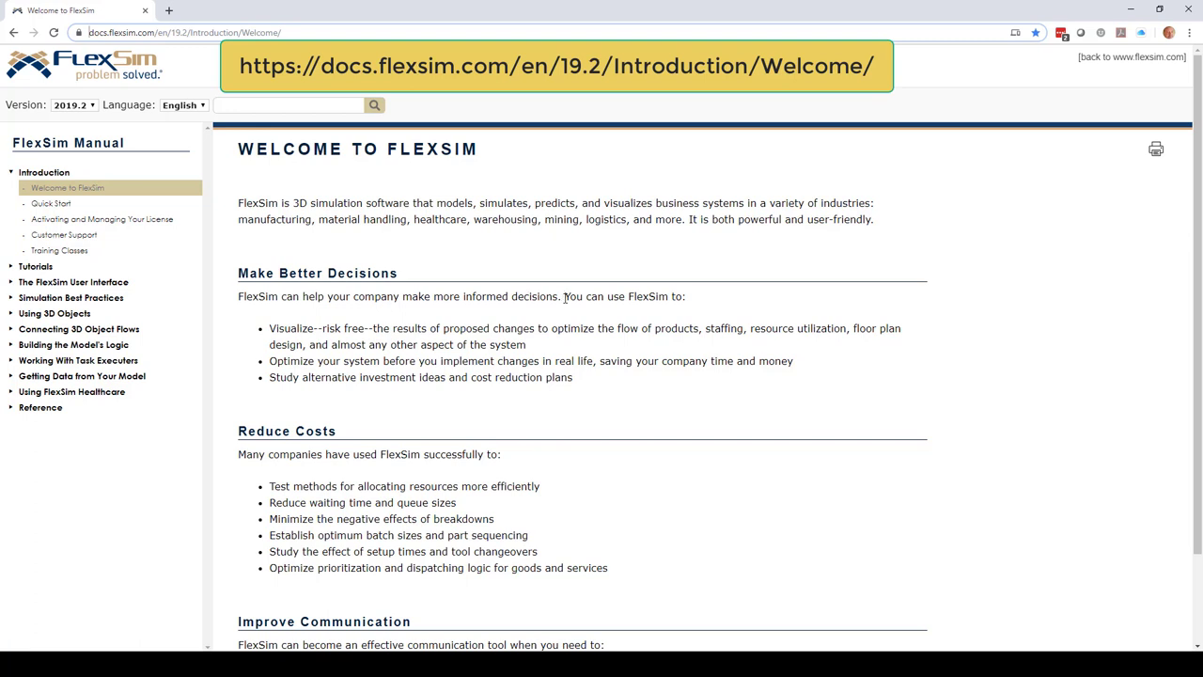
# Step: In the web browser, review the available versions of the online FlexSim Manual and select 2019.2
pyautogui.click(93, 106)
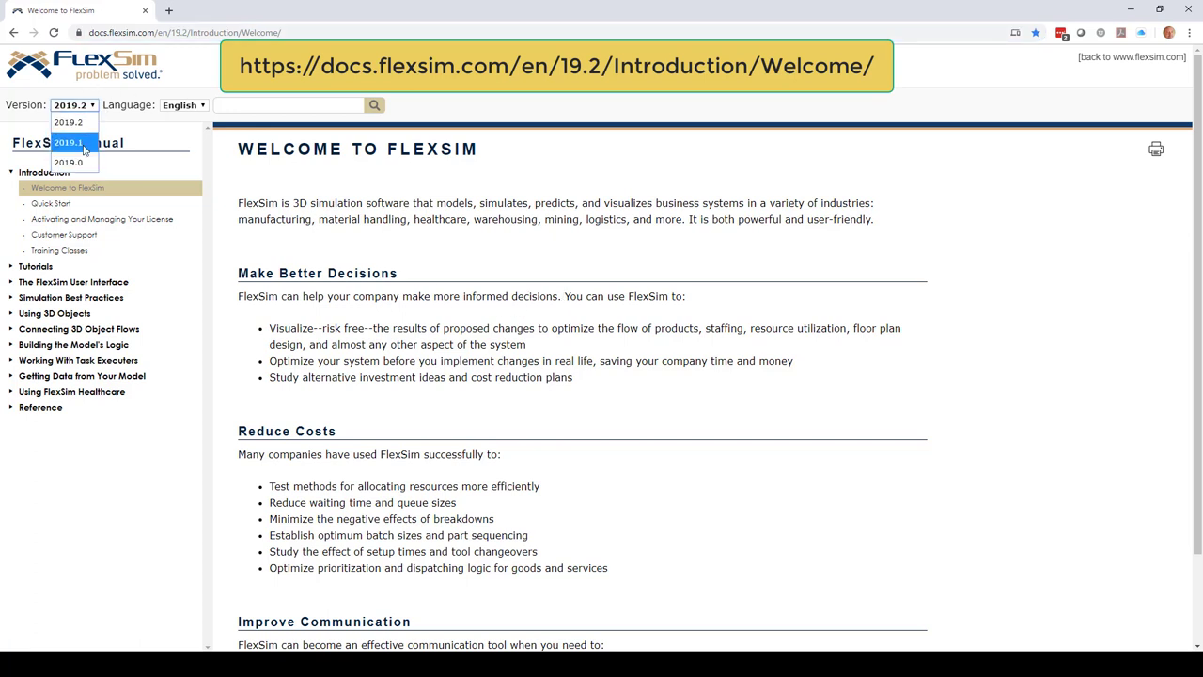
pyautogui.click(83, 123)
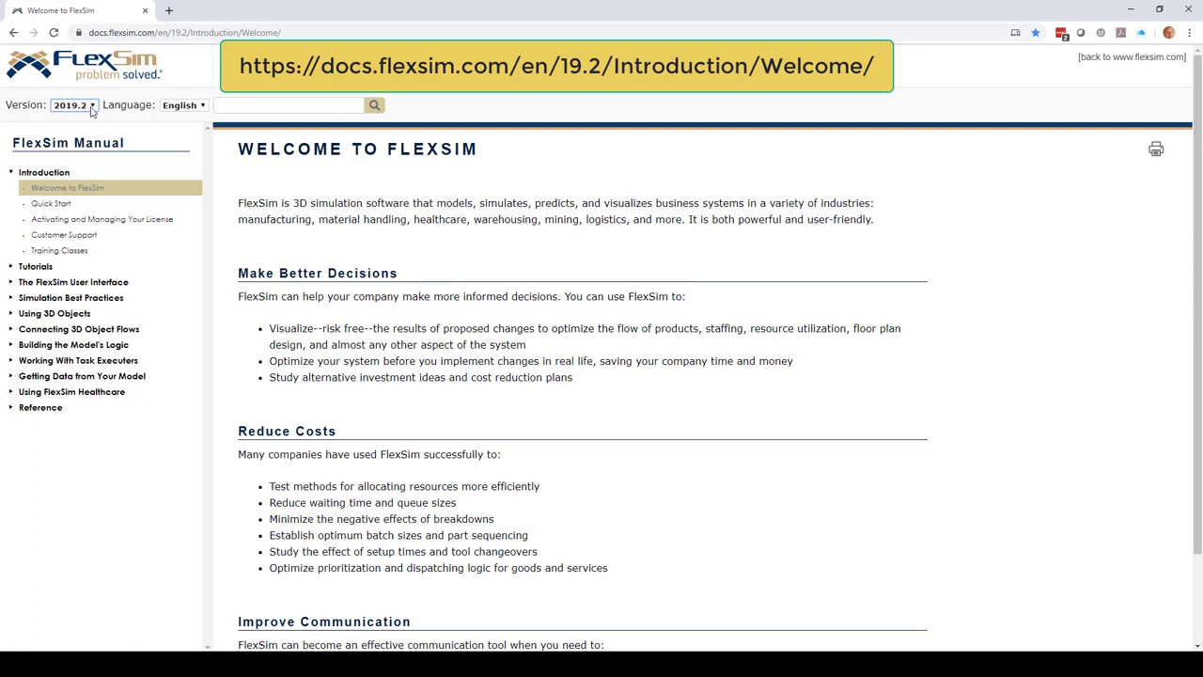